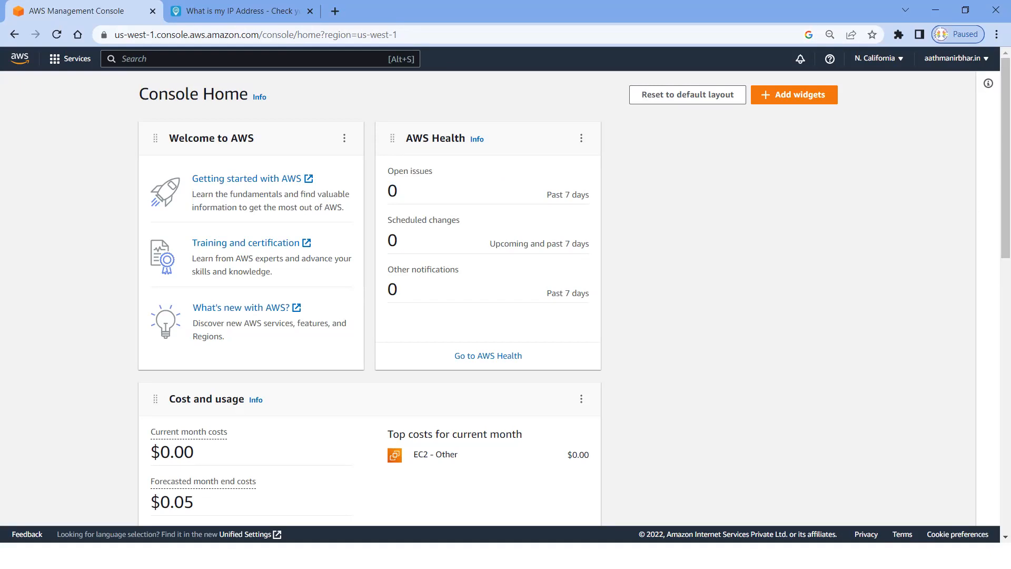
- View the available AWS regions and examine the forecasted month end costs in the Cost and usage widget
click(900, 60)
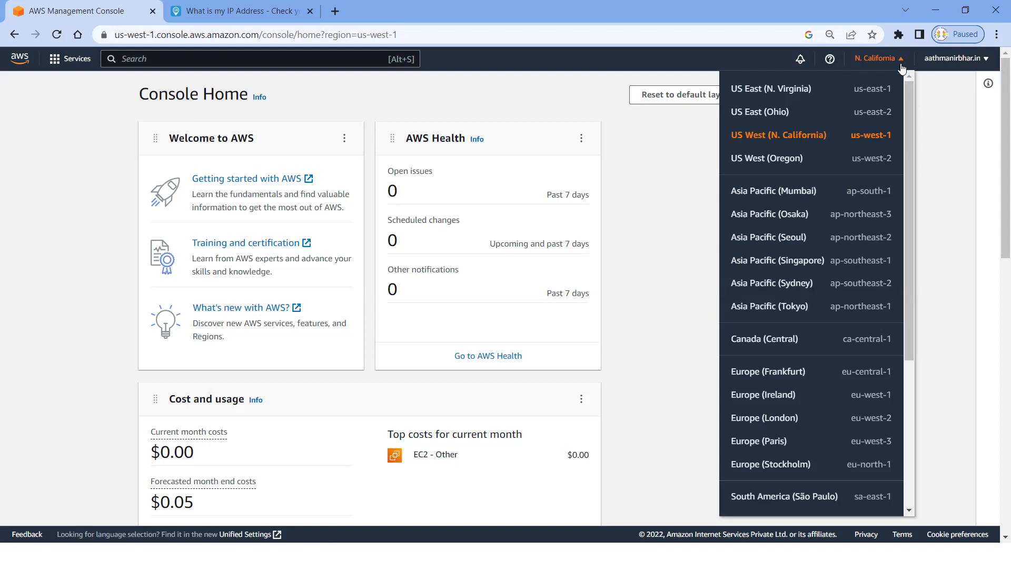
click(942, 133)
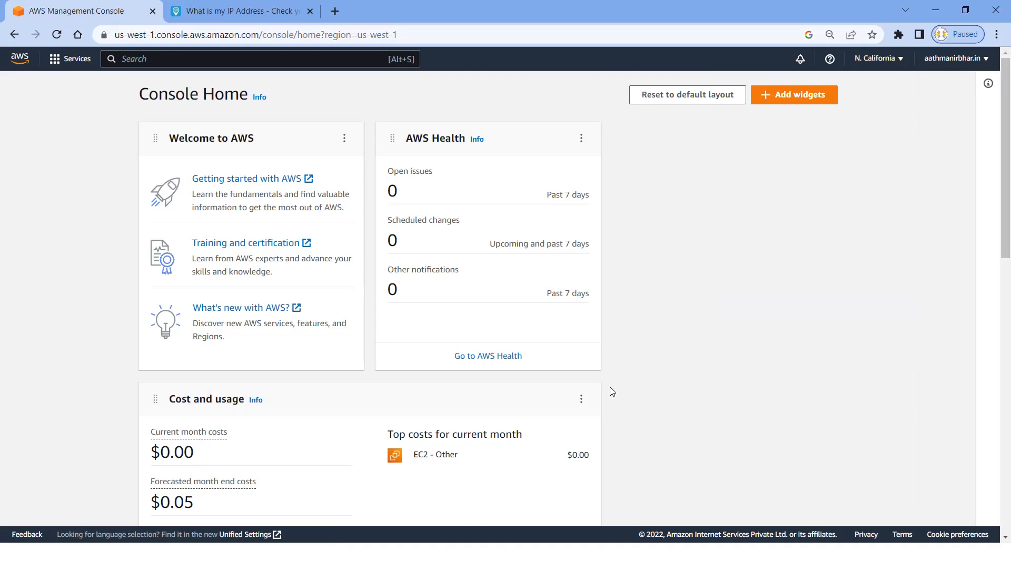
scroll(805, 339, down, 2)
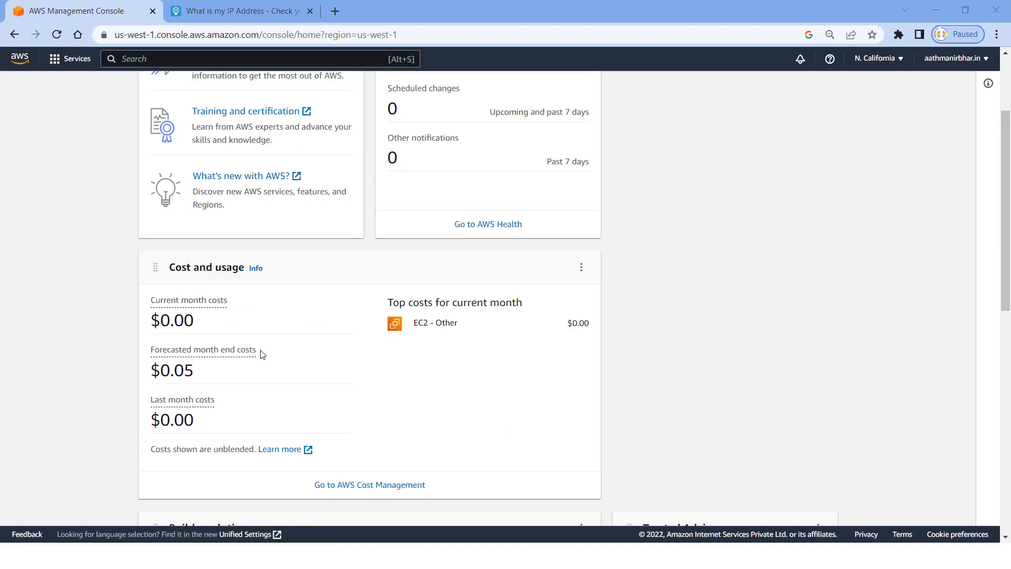
triple_click(163, 348)
drag(194, 372, 151, 369)
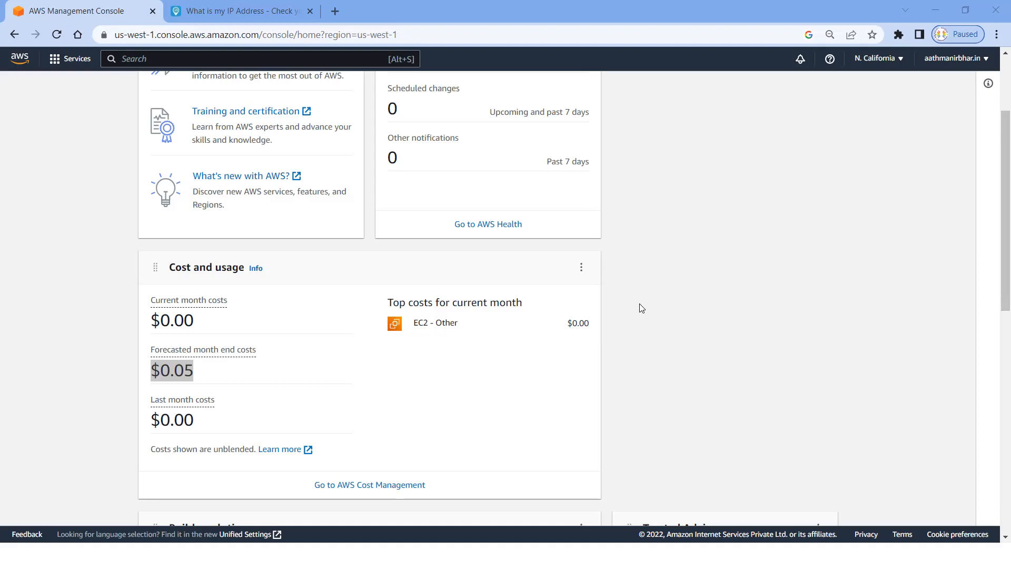
drag(214, 371, 204, 371)
click(211, 372)
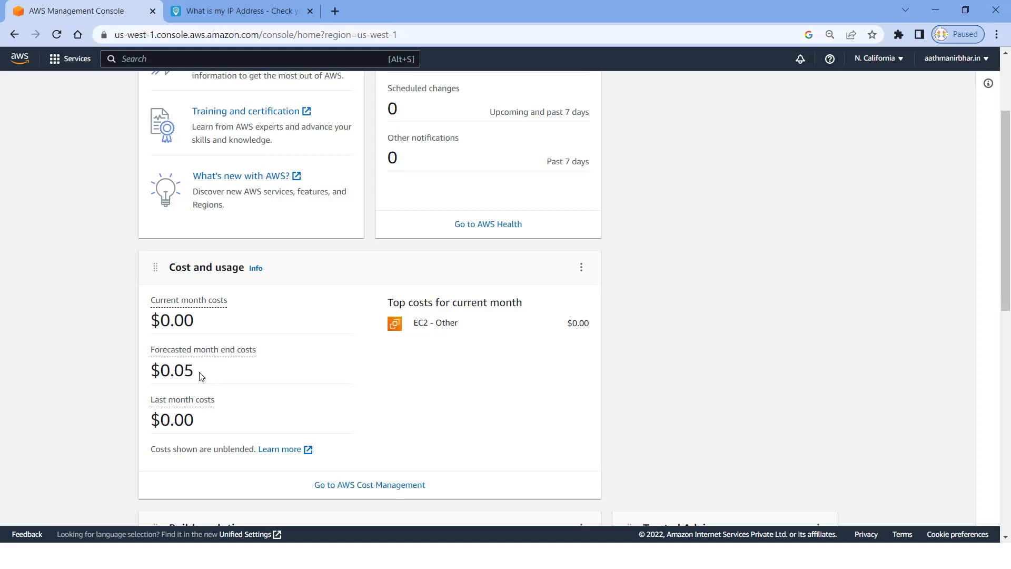
drag(198, 371, 184, 371)
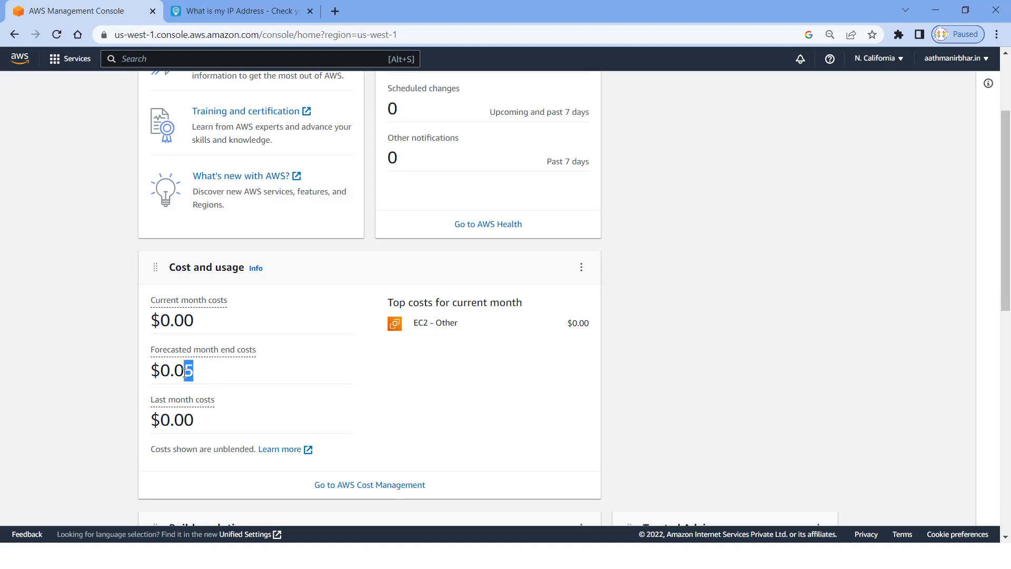
click(214, 380)
scroll(686, 351, up, 3)
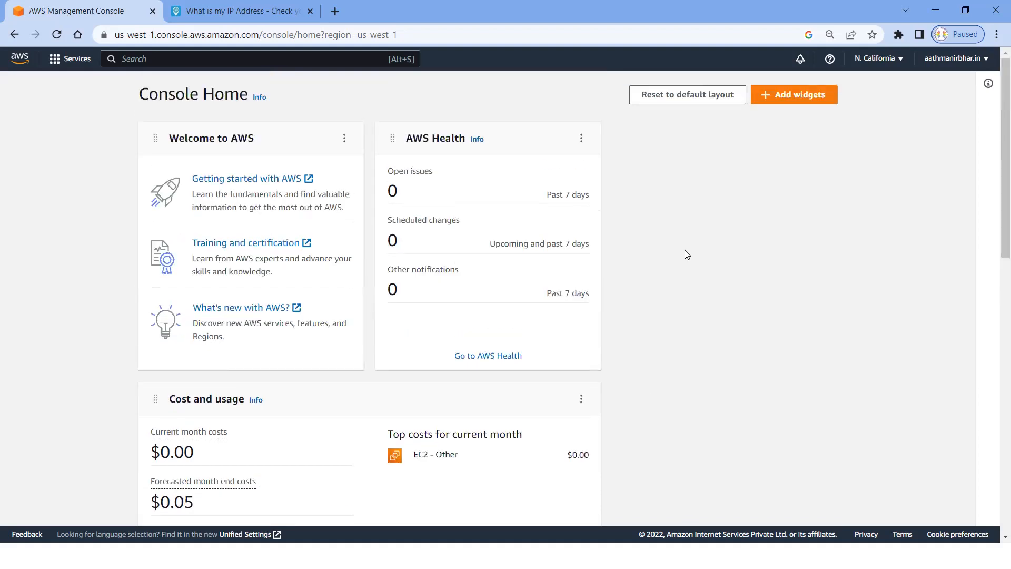
- Choose the US West (N. California) region and reload the console home page
click(903, 62)
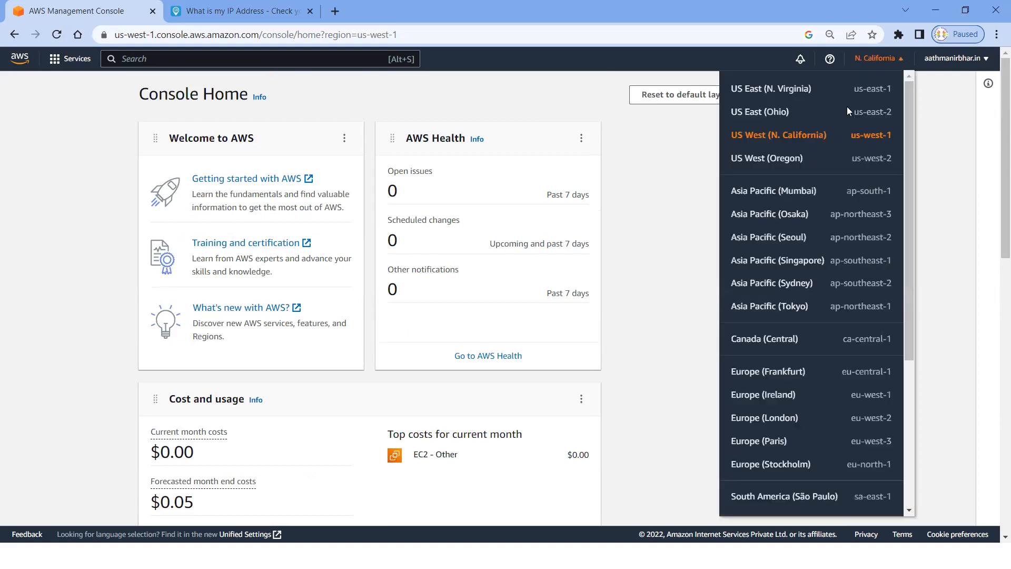
click(807, 138)
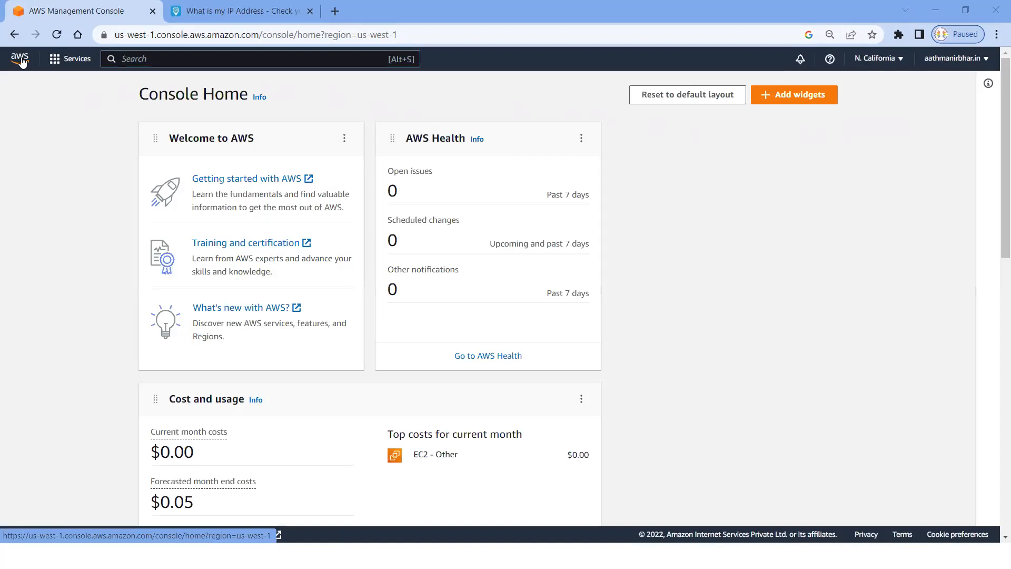
click(20, 59)
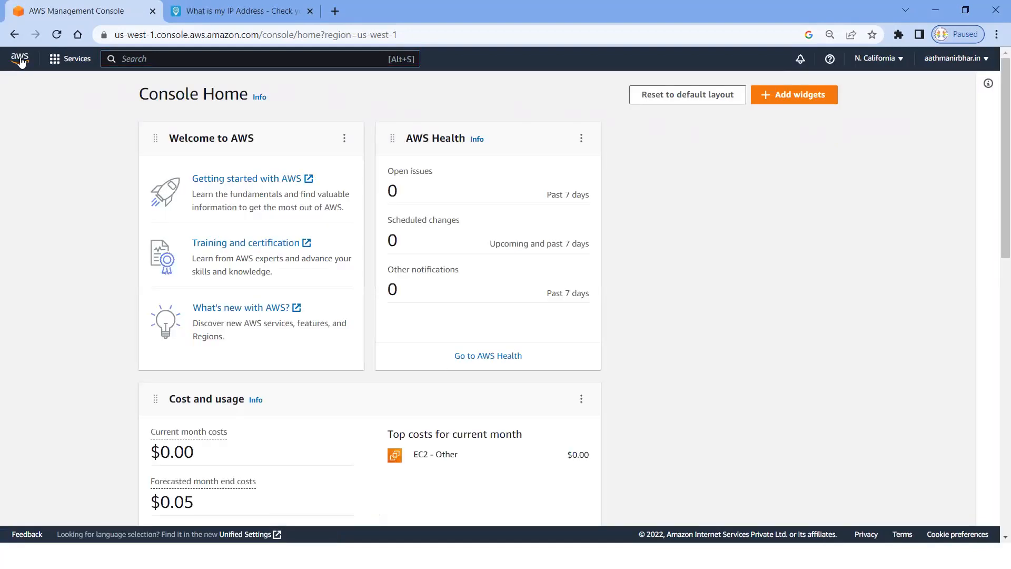
click(20, 61)
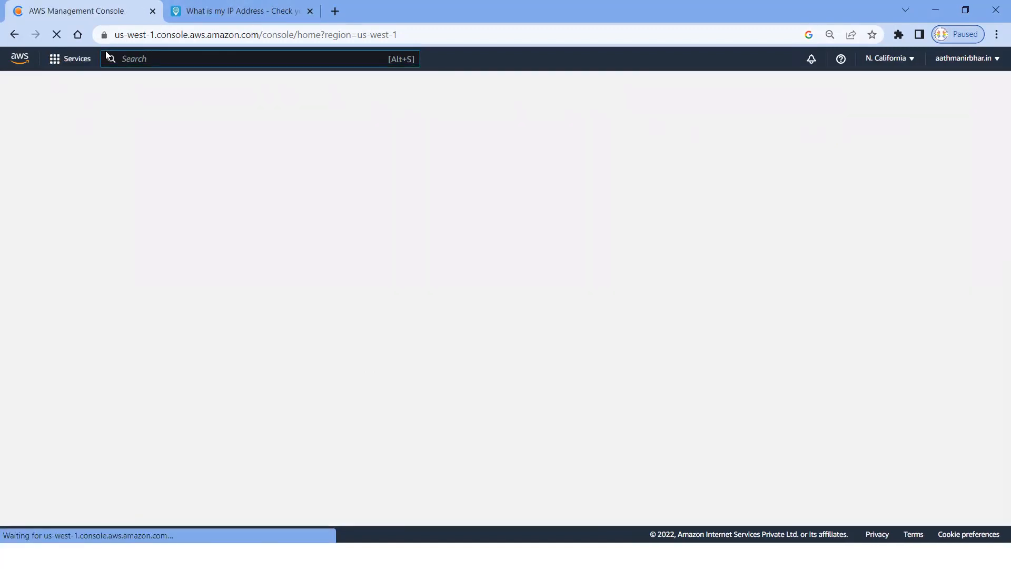
- Open the EC2 service and start launching a new instance
click(71, 62)
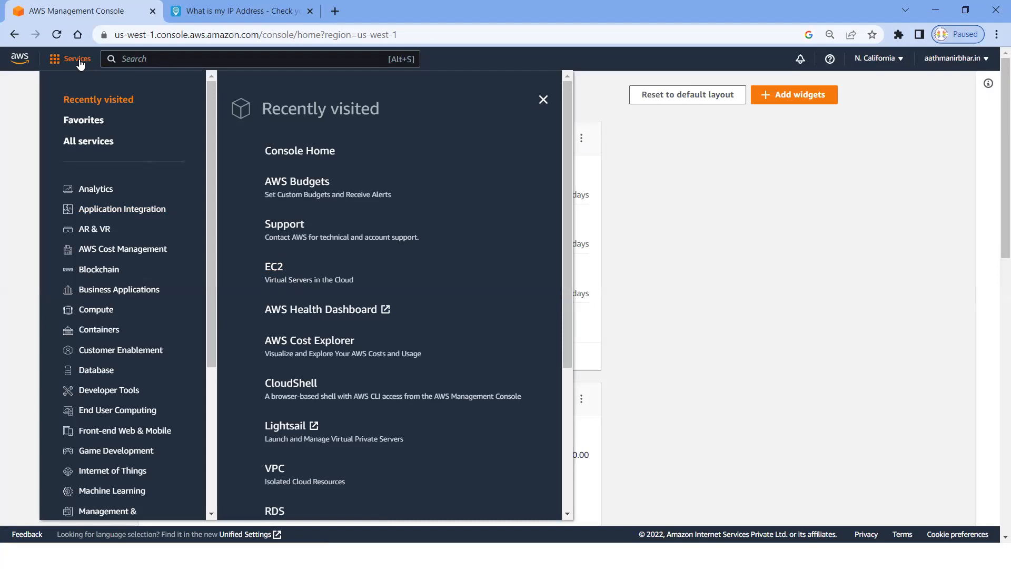
click(279, 270)
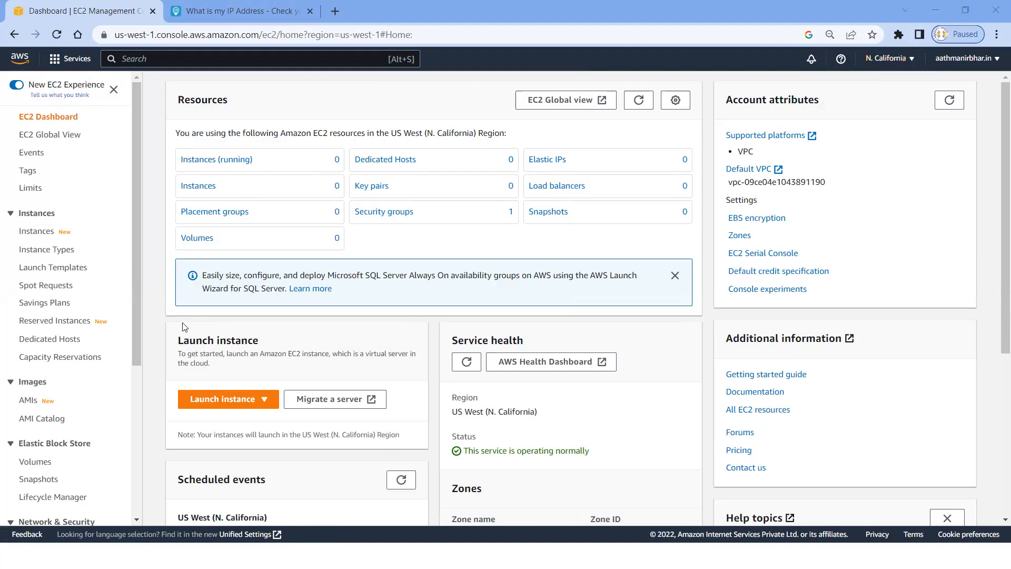
click(266, 402)
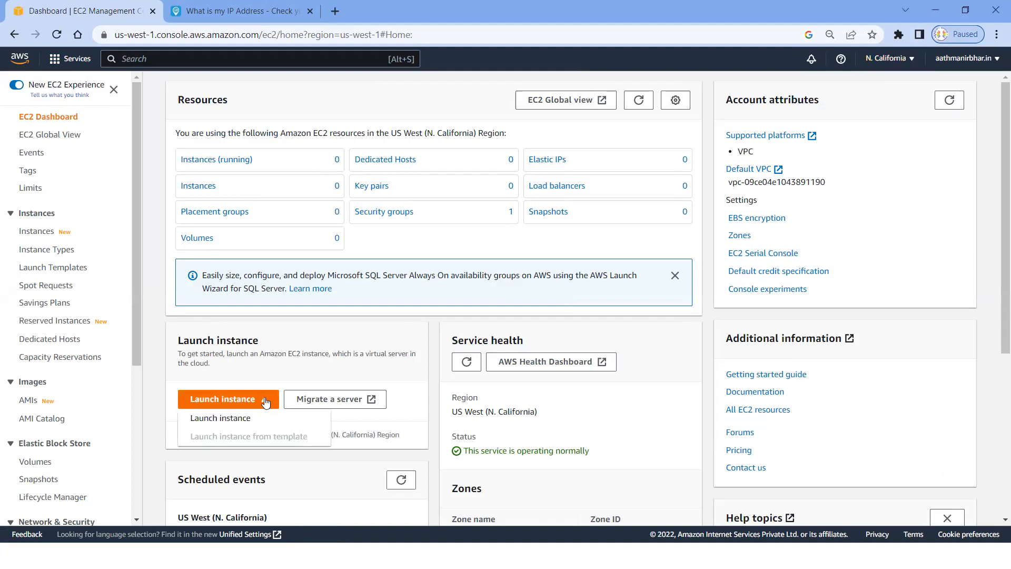
click(243, 419)
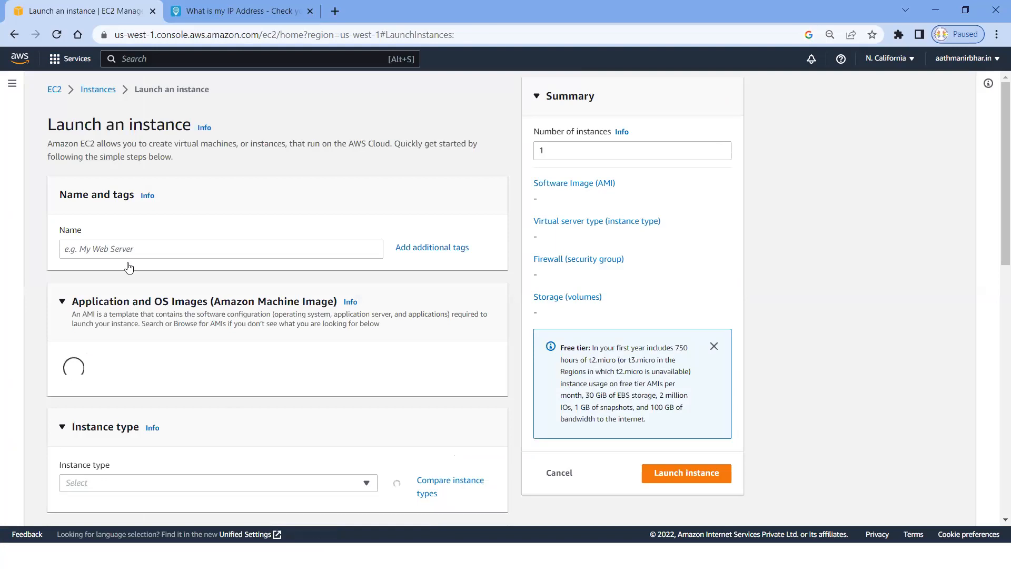
- Name the new instance VM_detailed_analysis
click(127, 250)
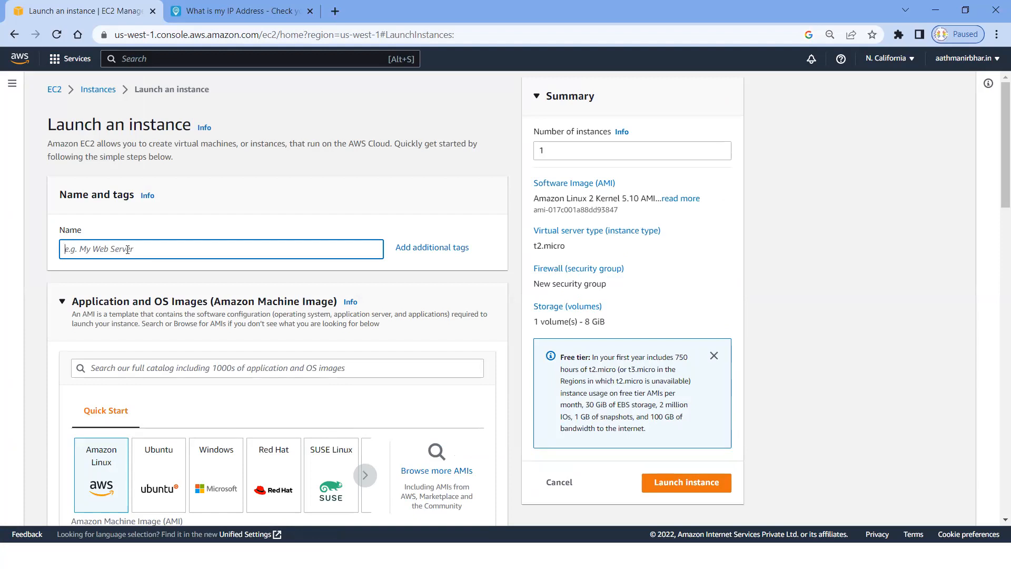
text(VM_detai)
text(led_ami)
text(alysis)
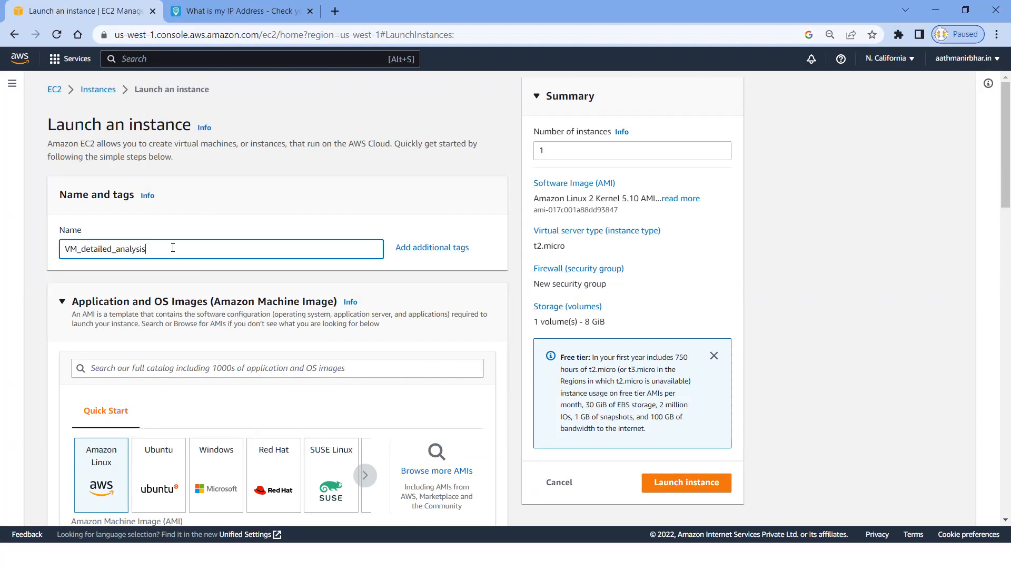
drag(172, 247, 60, 249)
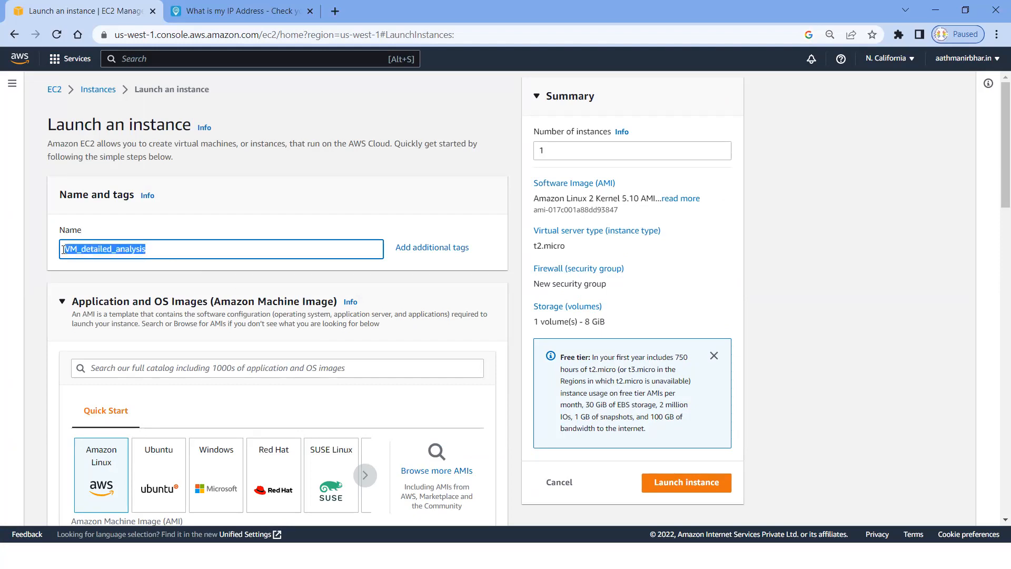
- Select the Windows quick-start image for the instance and check the available key pair options
click(215, 481)
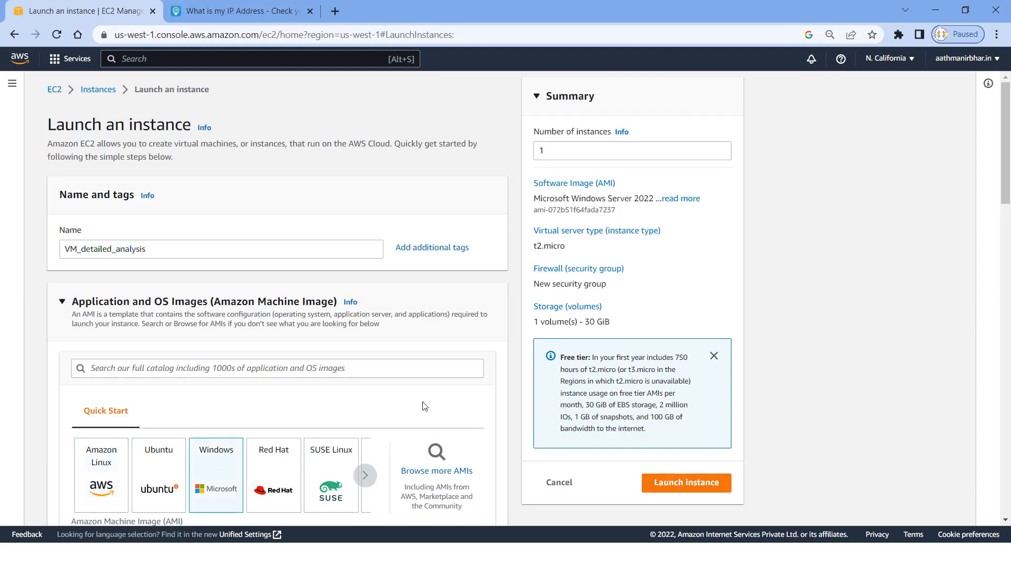
scroll(425, 405, down, 6)
scroll(423, 405, down, 4)
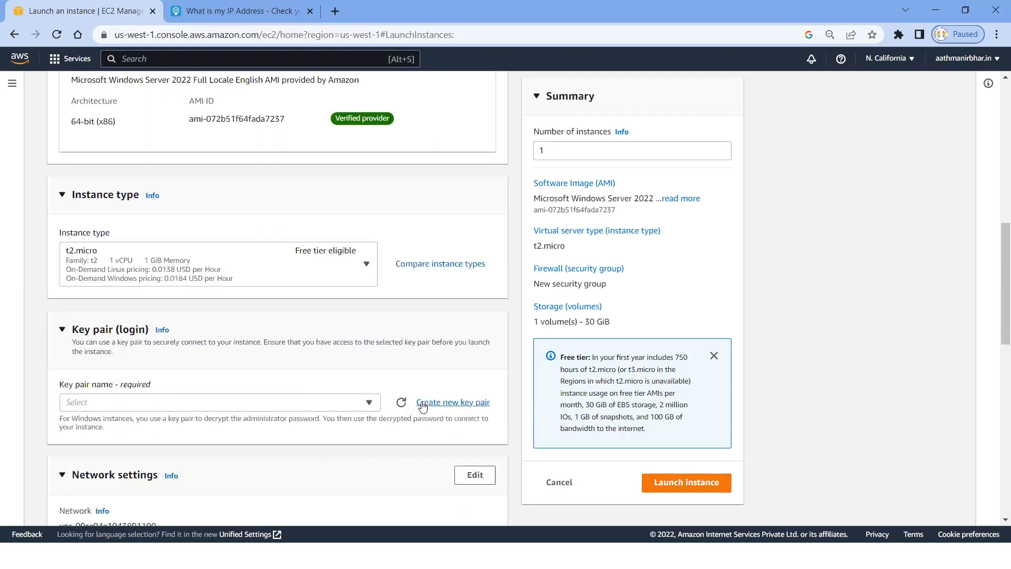
click(201, 403)
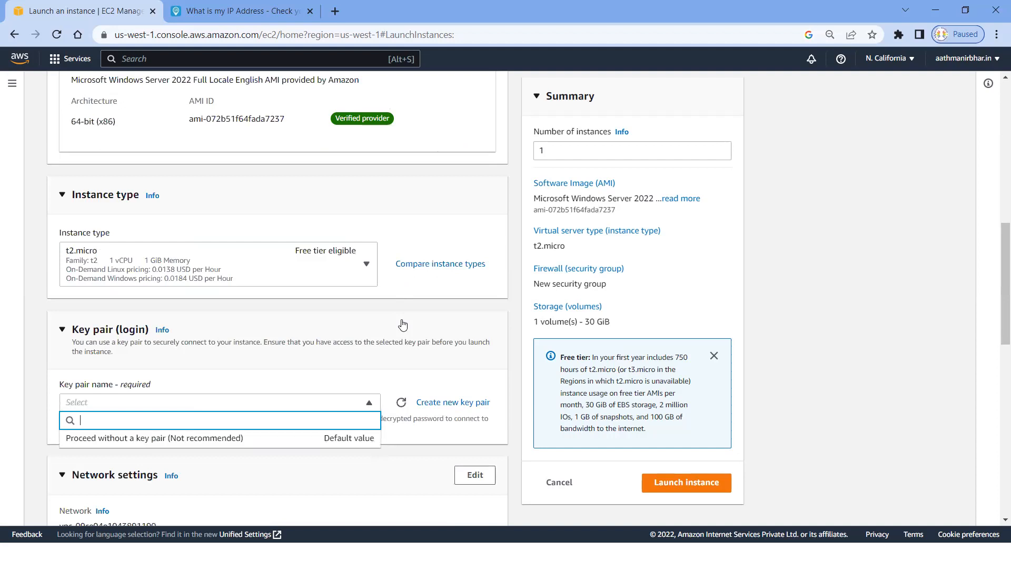
scroll(403, 324, up, 10)
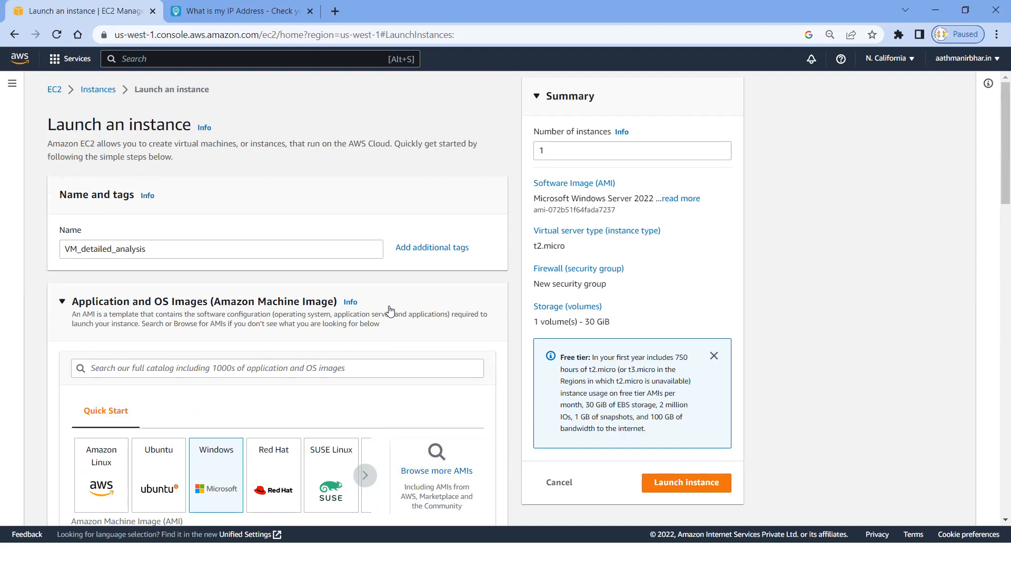
click(236, 244)
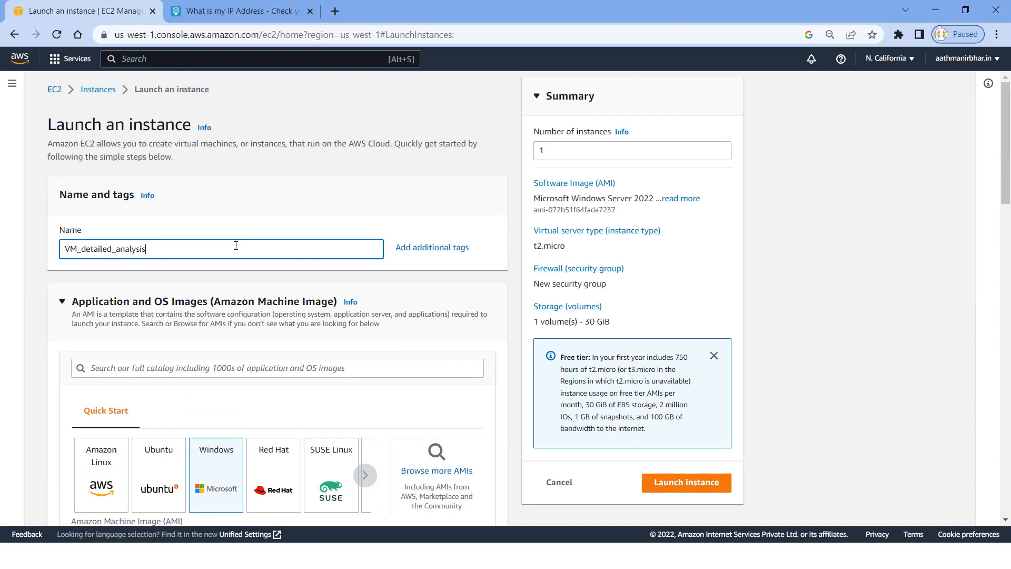
click(213, 466)
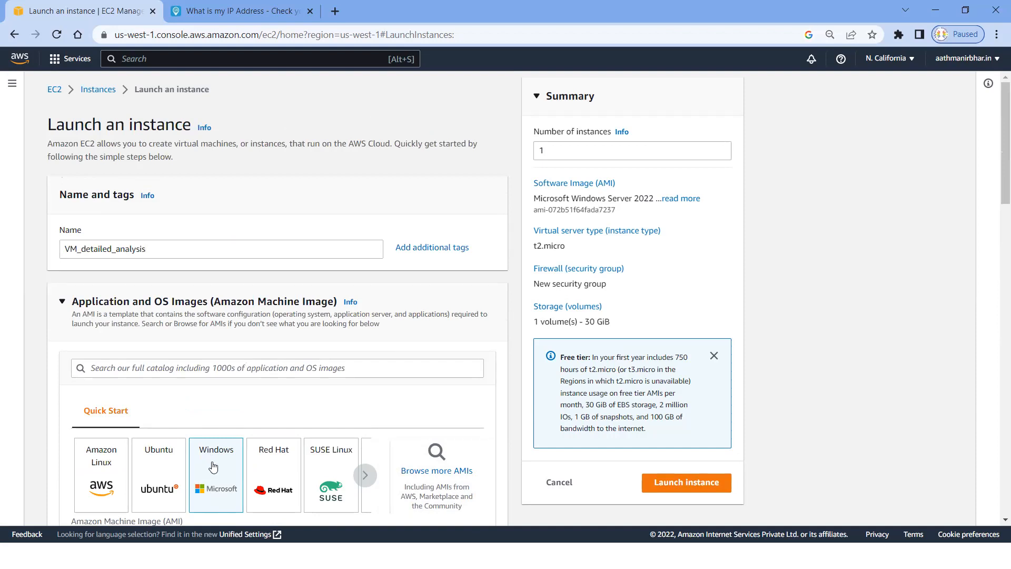
- Set the number of instances to 20
click(607, 145)
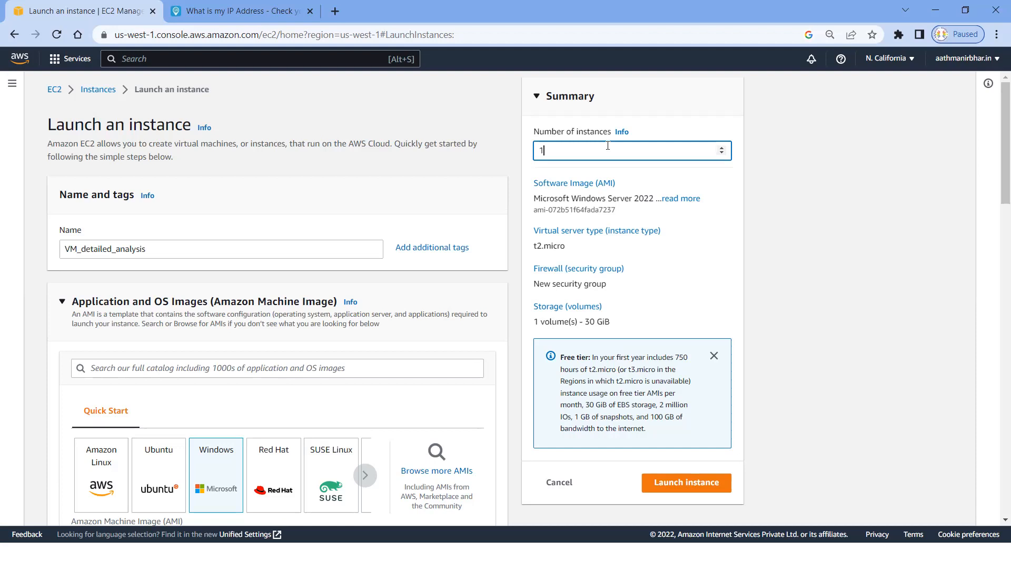
click(722, 154)
key(BackSpace)
text(20)
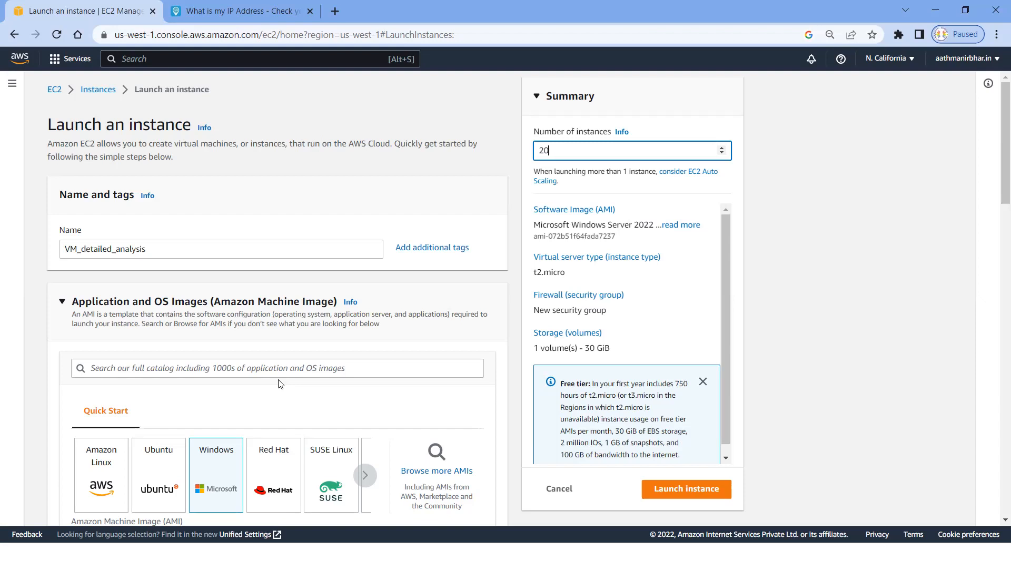
double_click(536, 150)
- Check the available regions and set the number of instances to 2
click(915, 62)
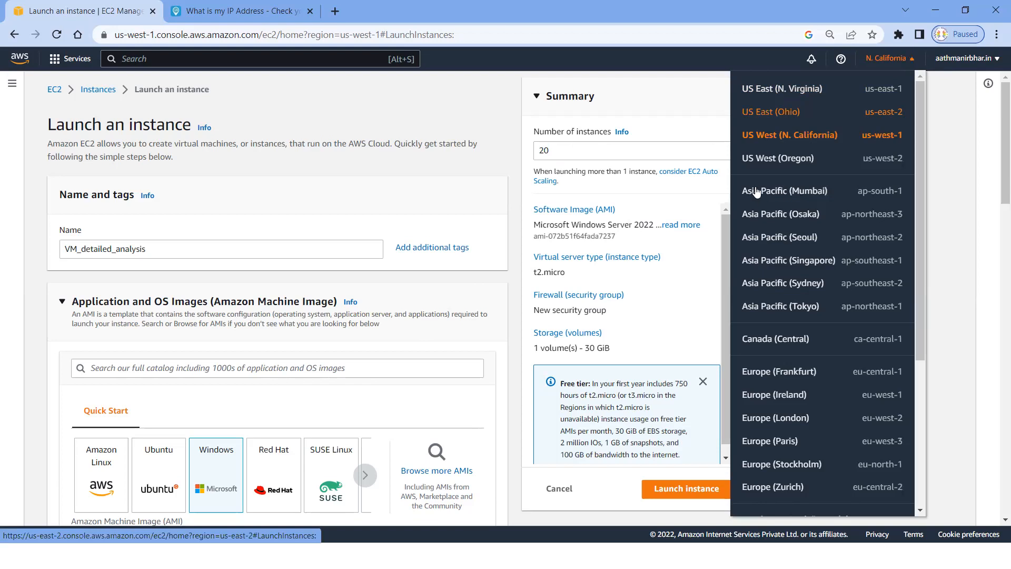
click(563, 148)
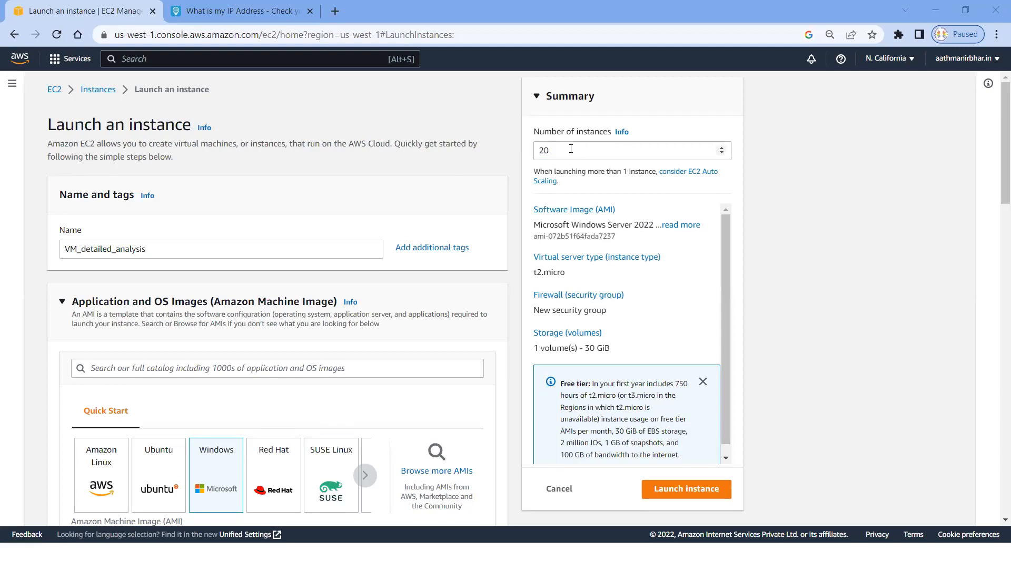
click(558, 145)
key(BackSpace)
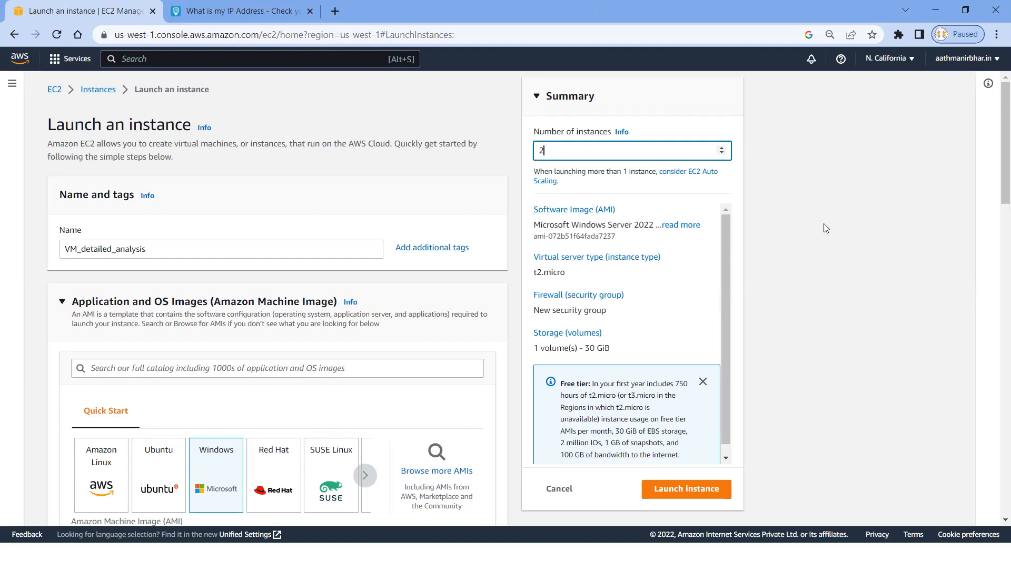
- Compare the summary's software image entry by switching the quick-start image to Amazon Linux and back to Windows
scroll(825, 227, down, 1)
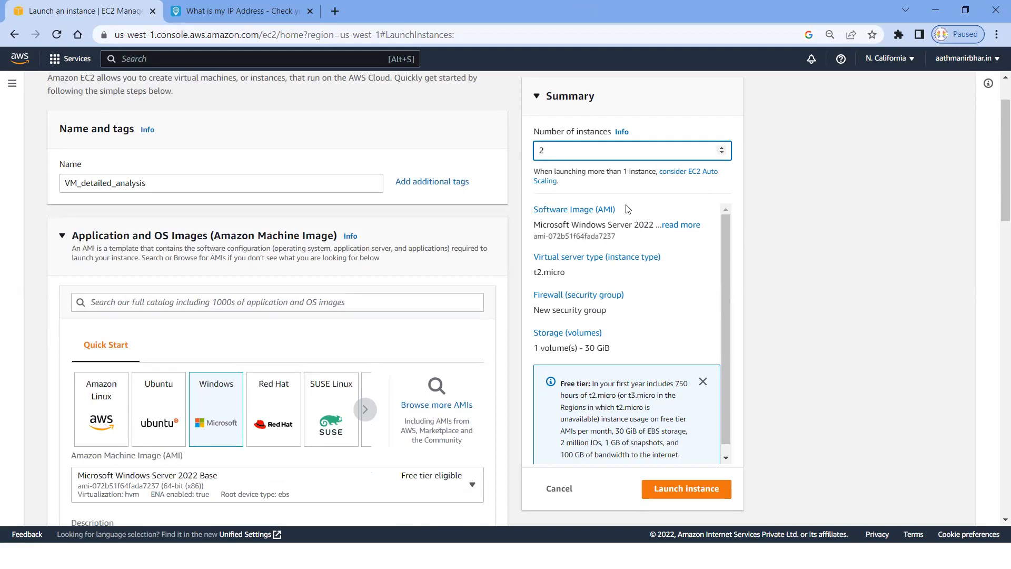
drag(627, 209, 535, 209)
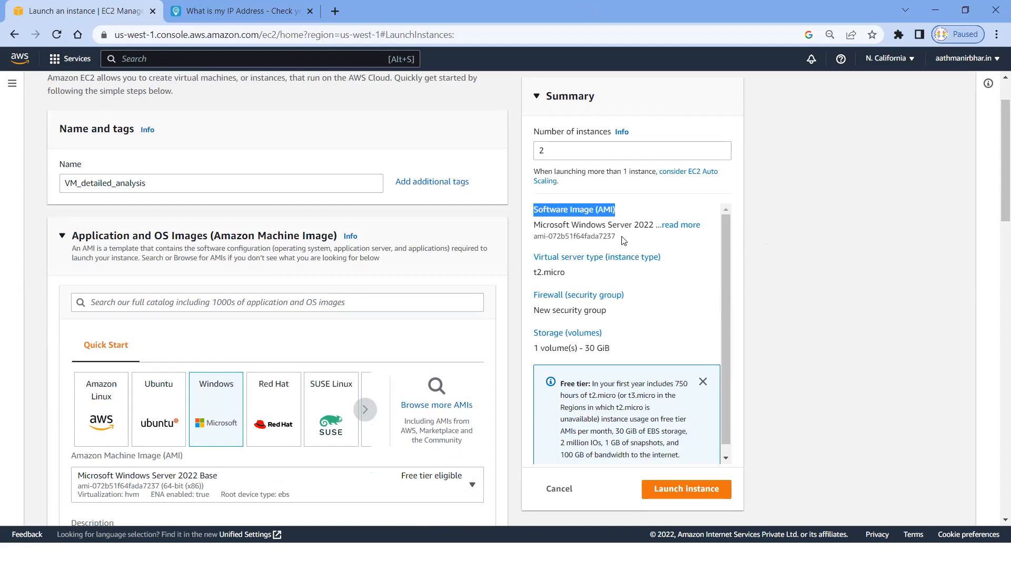
click(605, 230)
triple_click(604, 230)
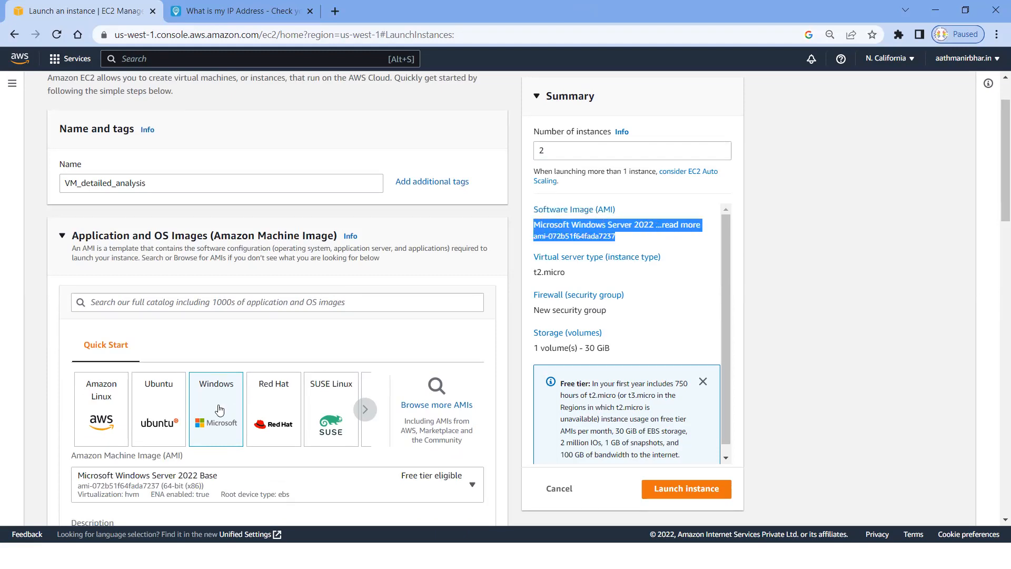
click(110, 410)
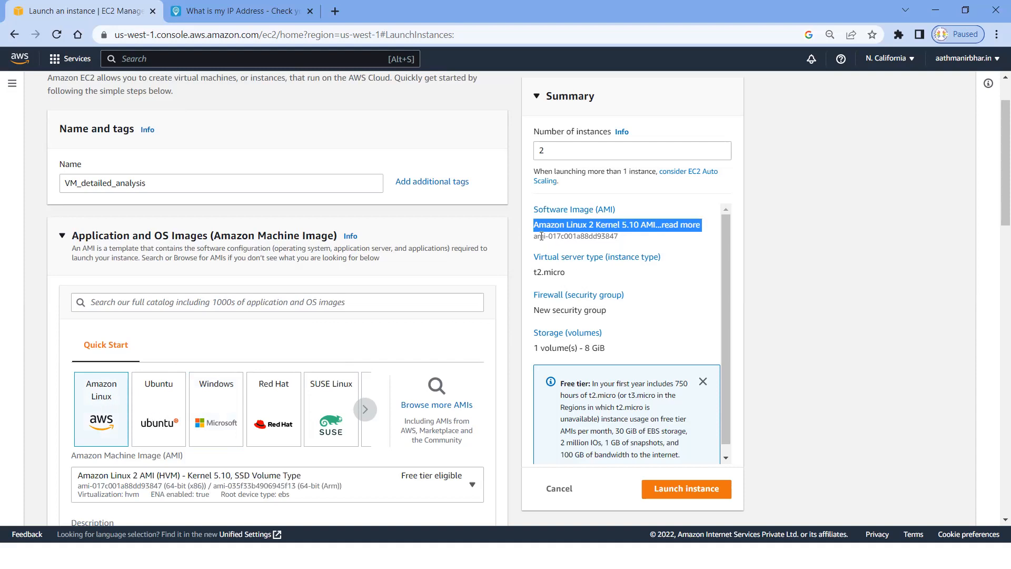
drag(622, 211, 663, 232)
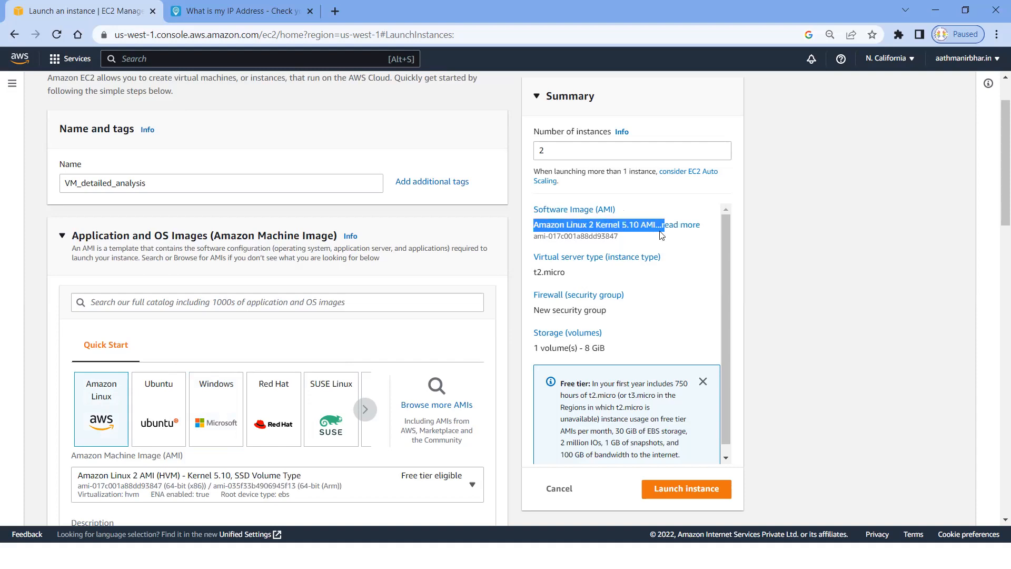
click(213, 413)
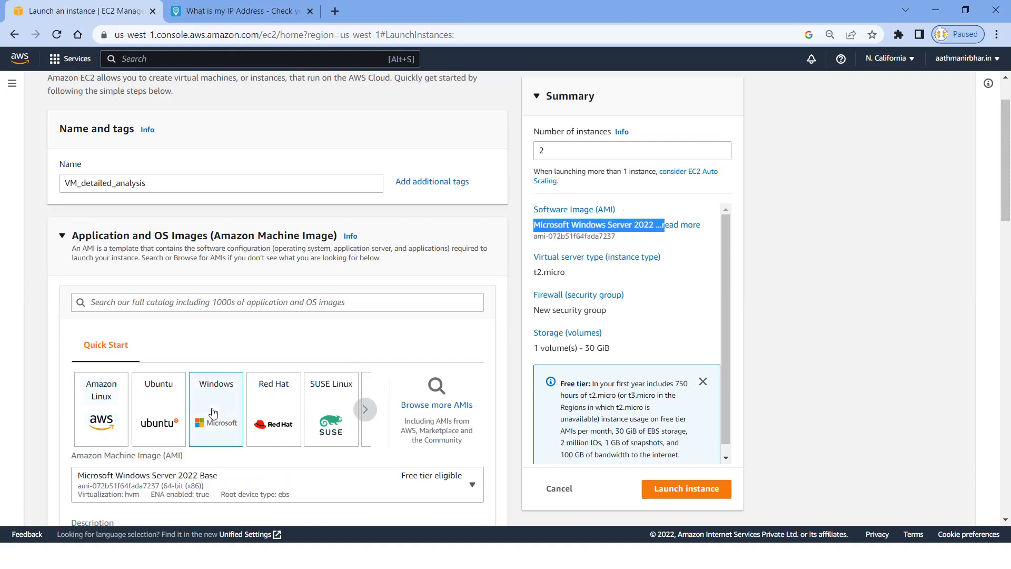
- Compare the summary's virtual server type with the selection and options in the Instance type section
scroll(816, 281, down, 1)
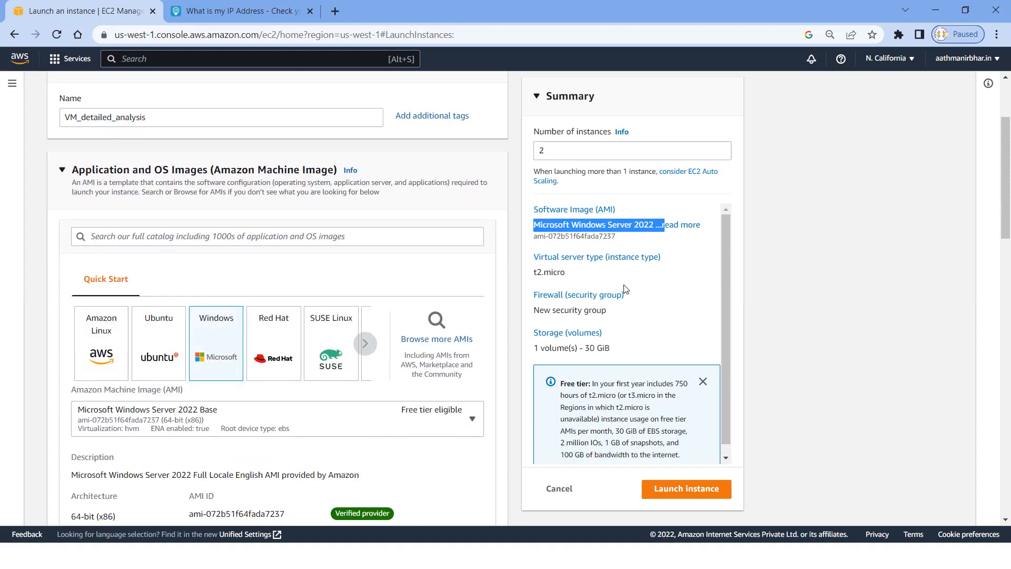
drag(578, 273, 532, 272)
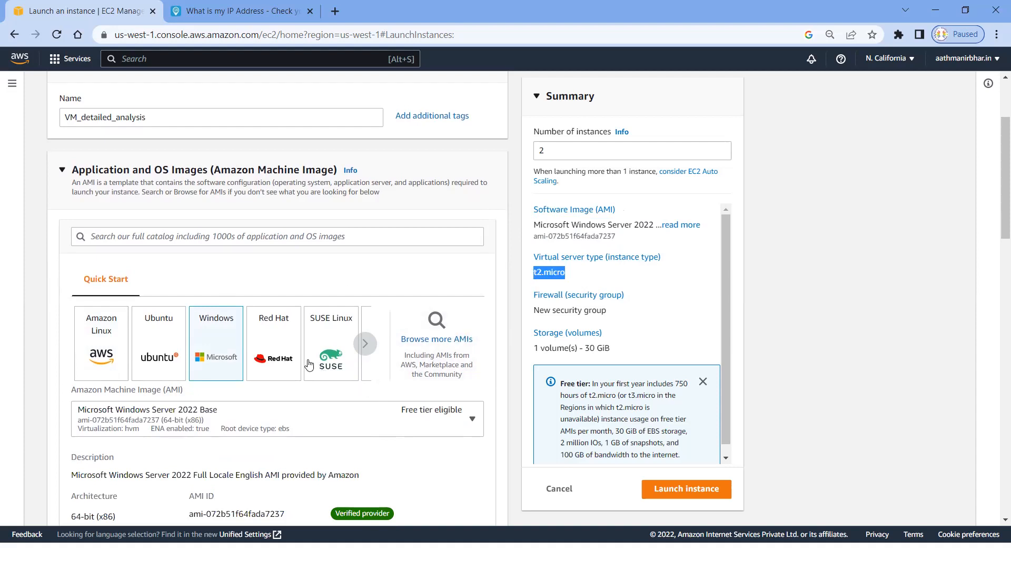
scroll(281, 313, down, 5)
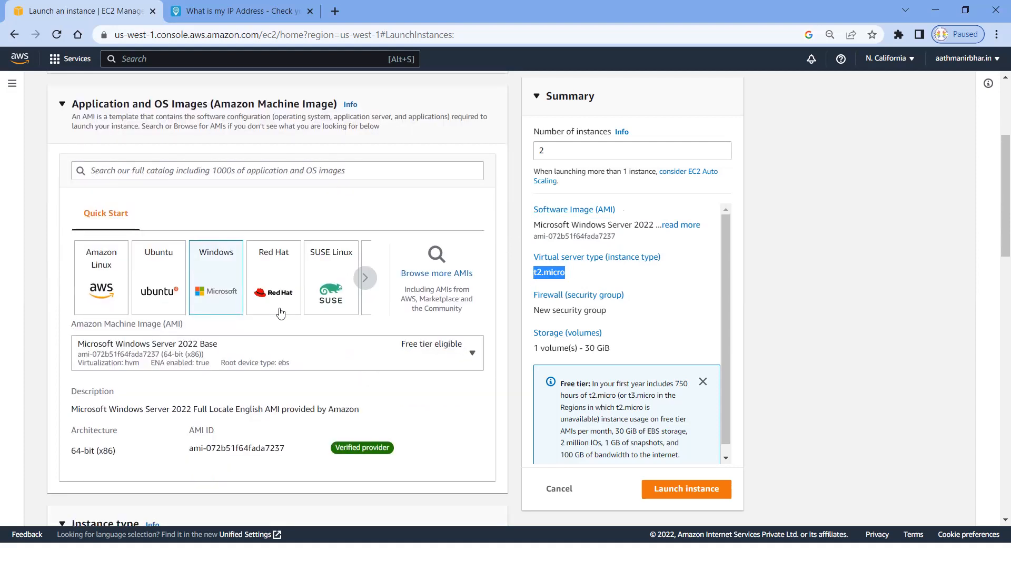
scroll(281, 312, down, 2)
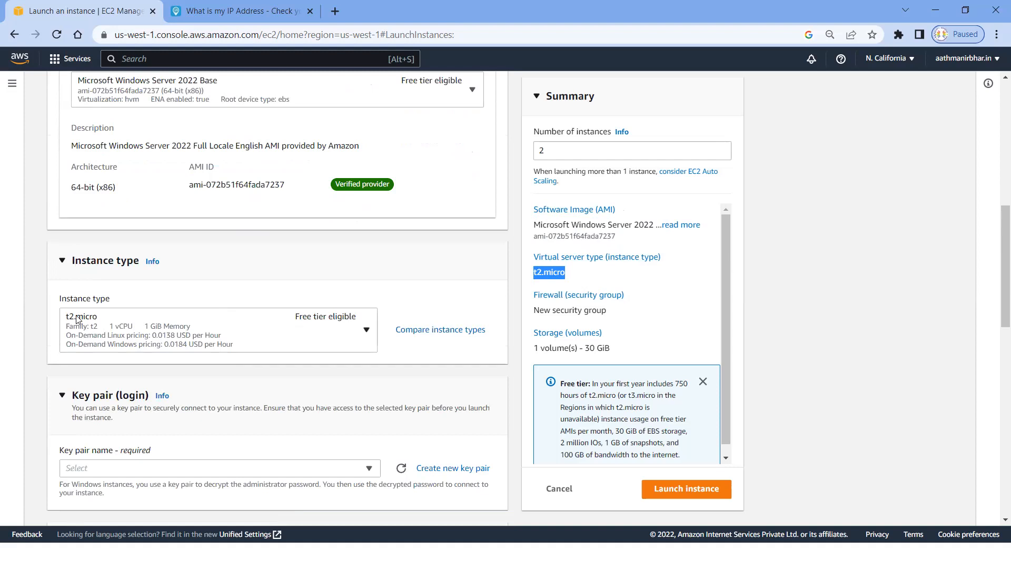
click(58, 319)
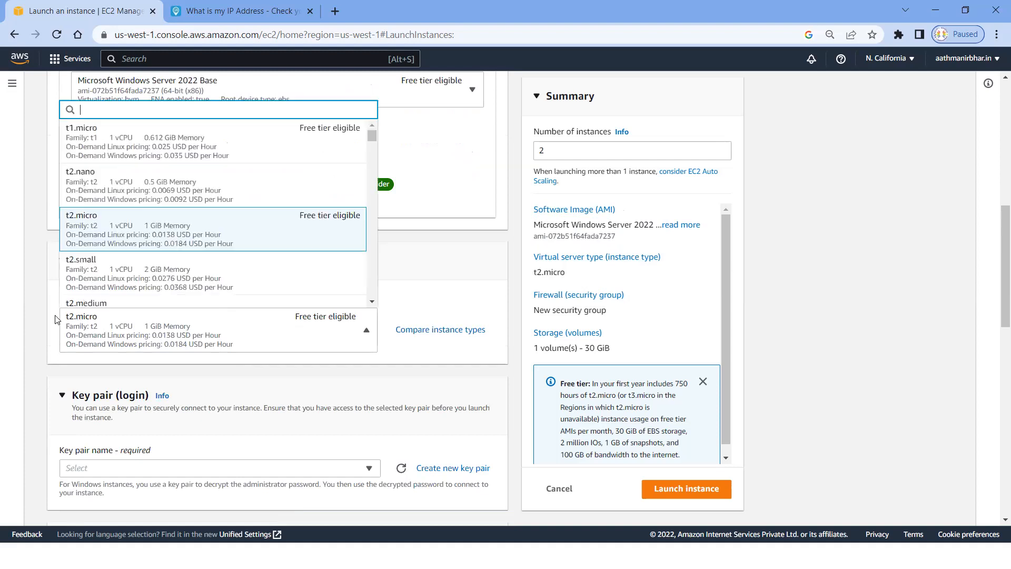
click(412, 269)
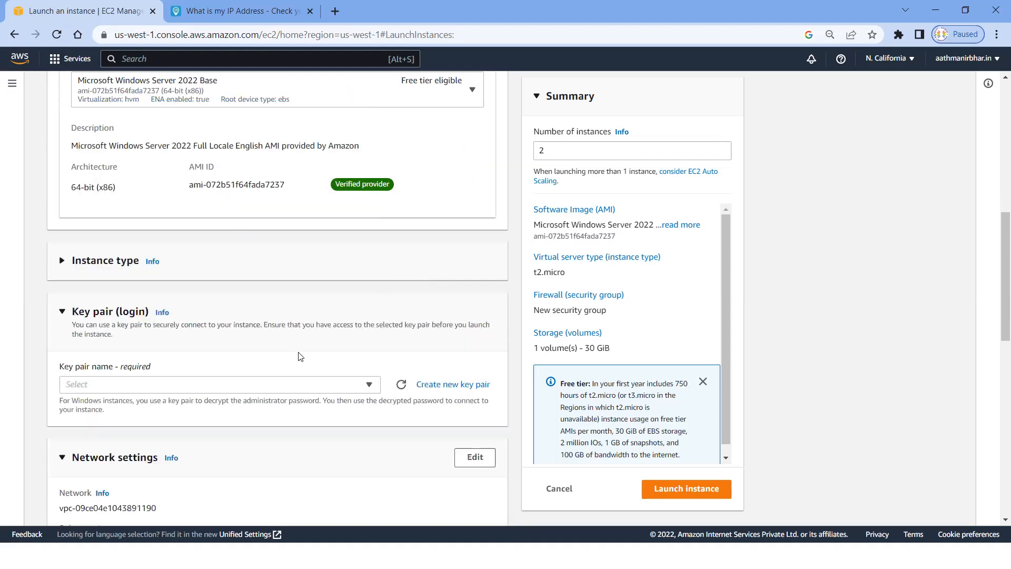
- Review the available instance types, choose t2.micro, and check the storage volume in the summary
click(60, 261)
click(367, 331)
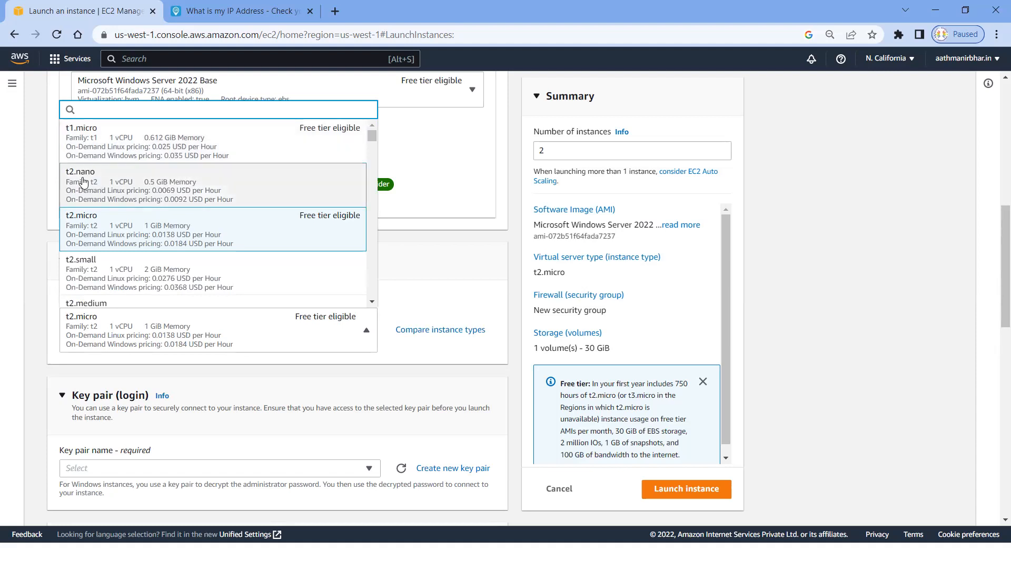
scroll(127, 315, down, 1)
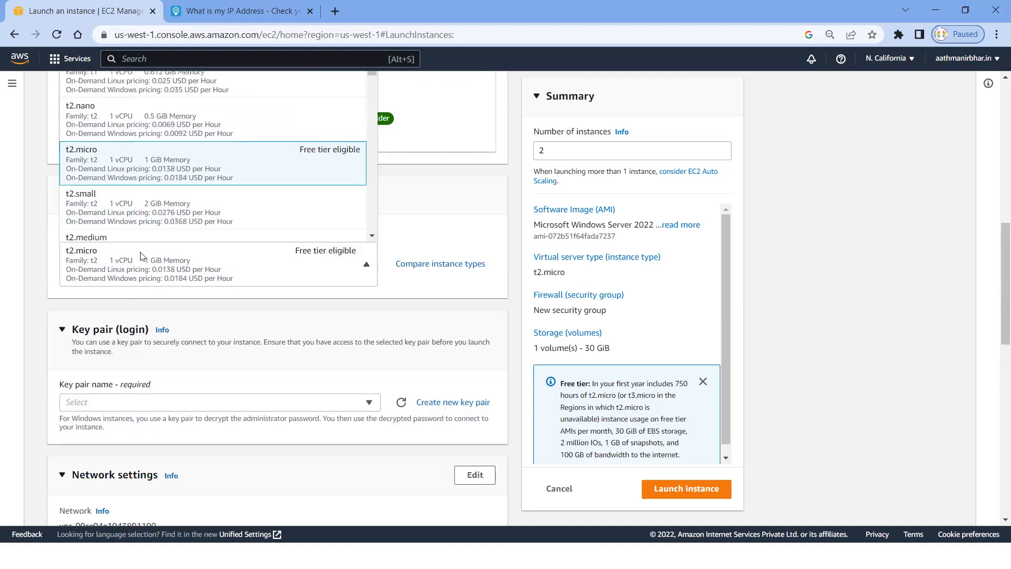
scroll(429, 230, up, 2)
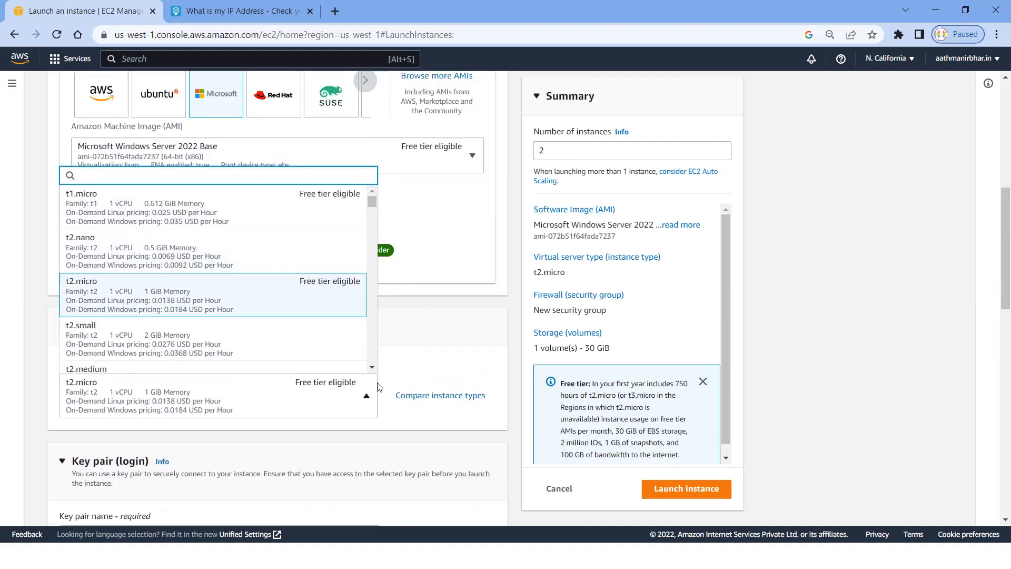
click(372, 368)
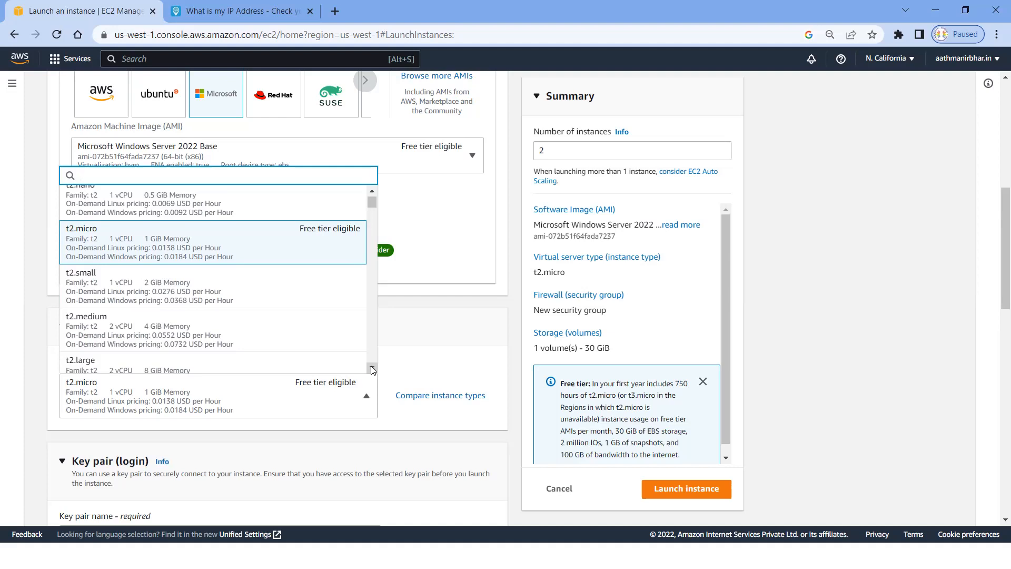
scroll(371, 368, up, 1)
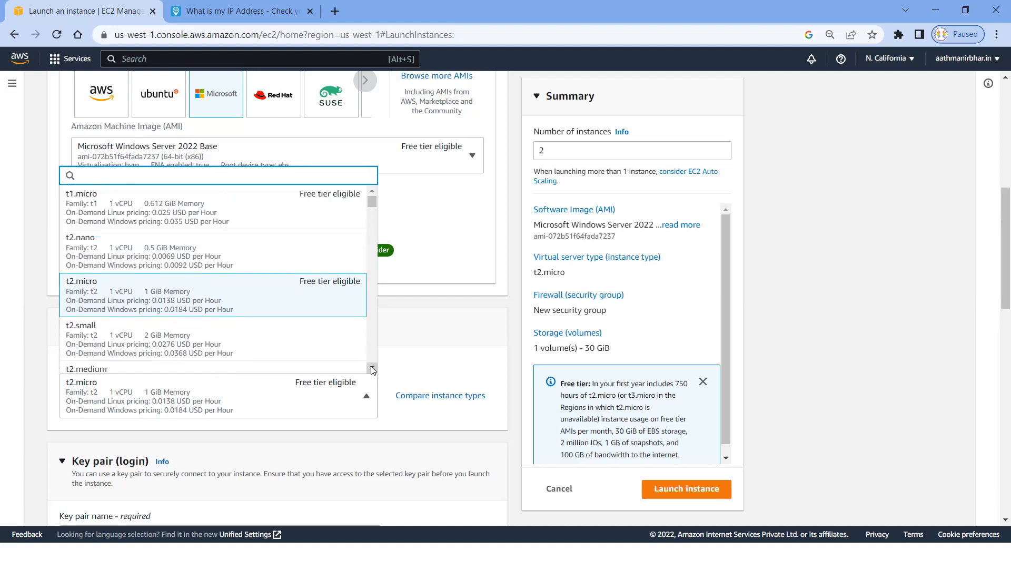
click(123, 299)
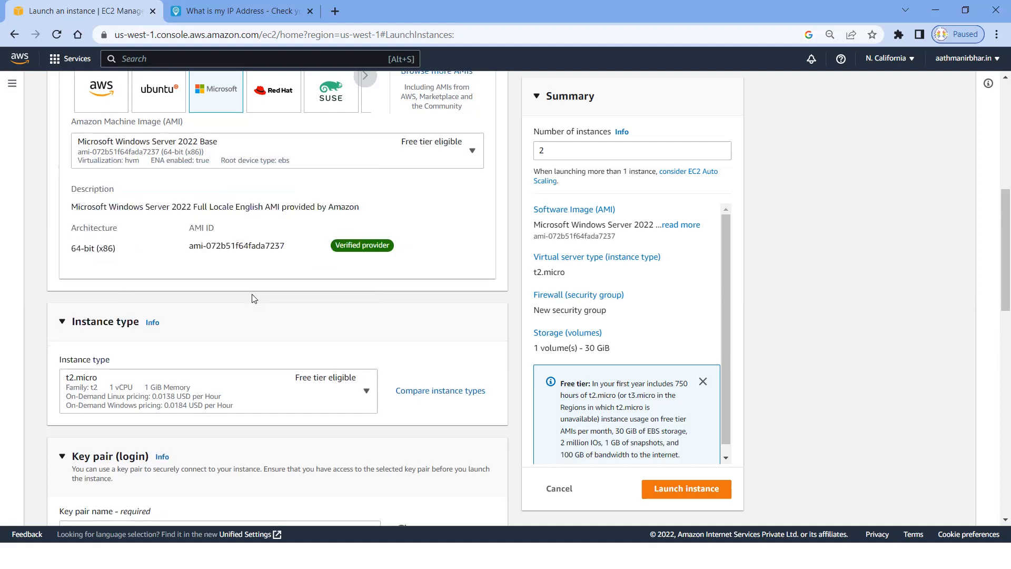
scroll(250, 296, down, 2)
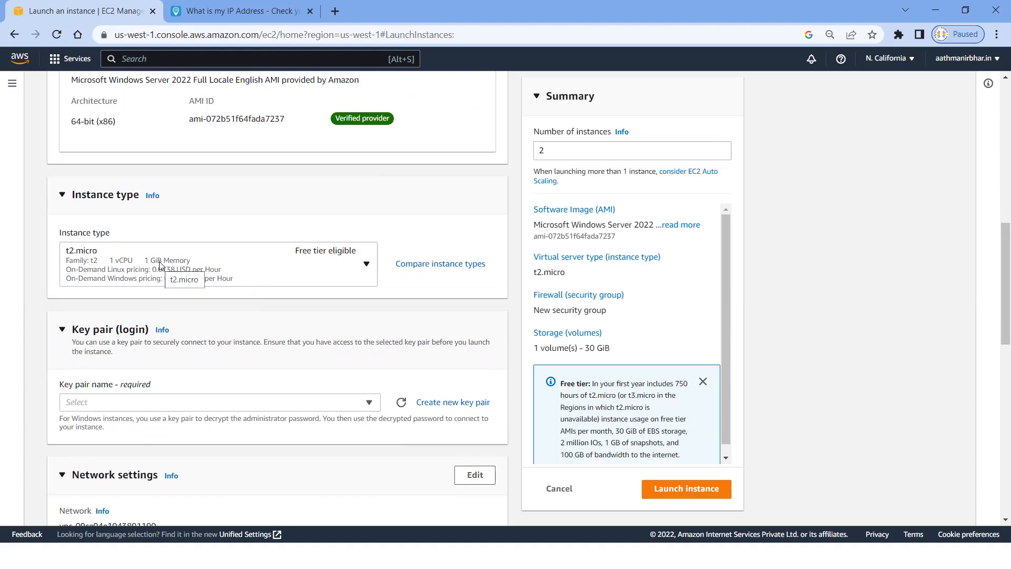
drag(616, 350, 535, 344)
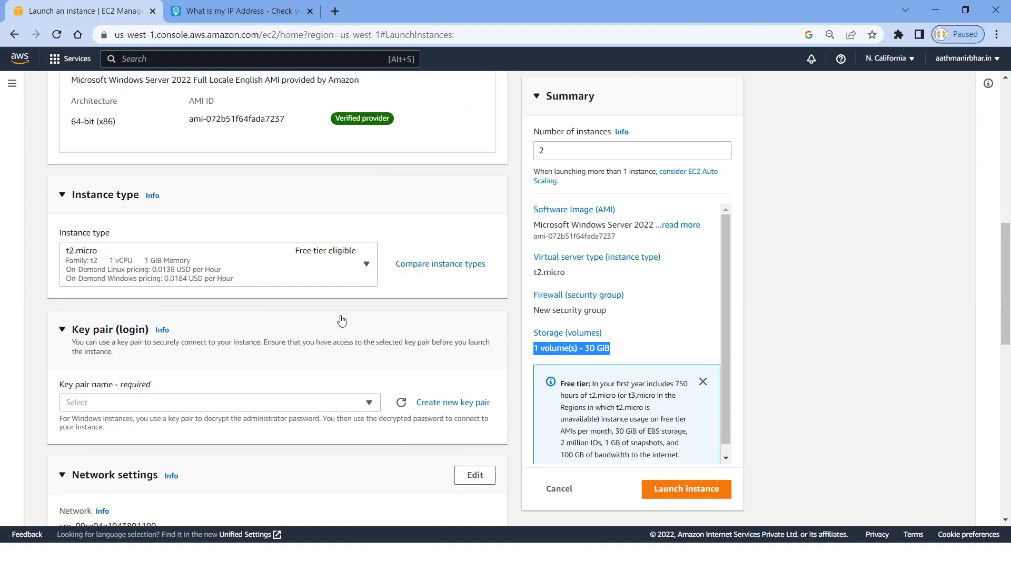
- Search the existing key pairs for Windows_VM
scroll(341, 321, down, 1)
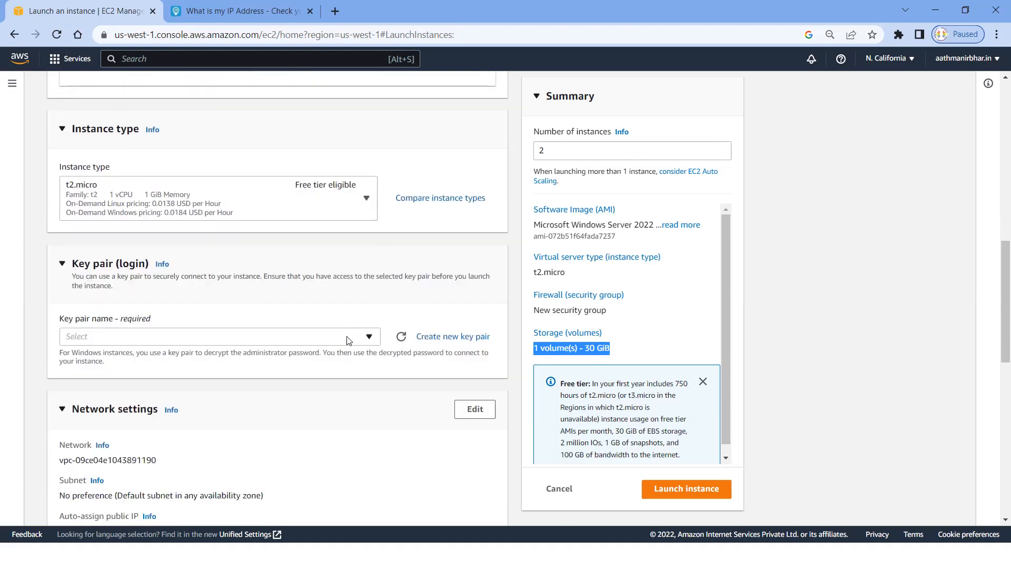
click(348, 338)
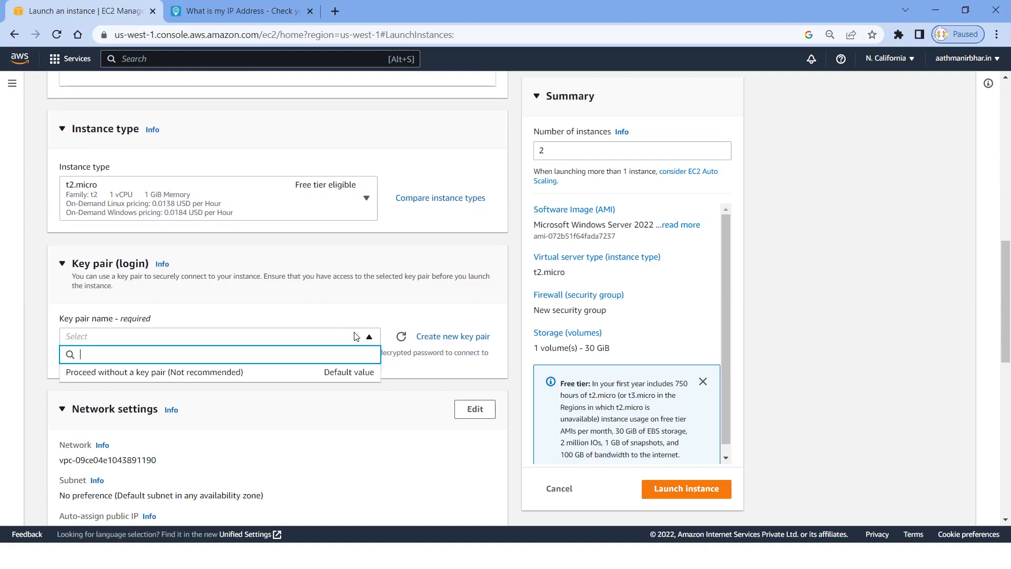
text(Win)
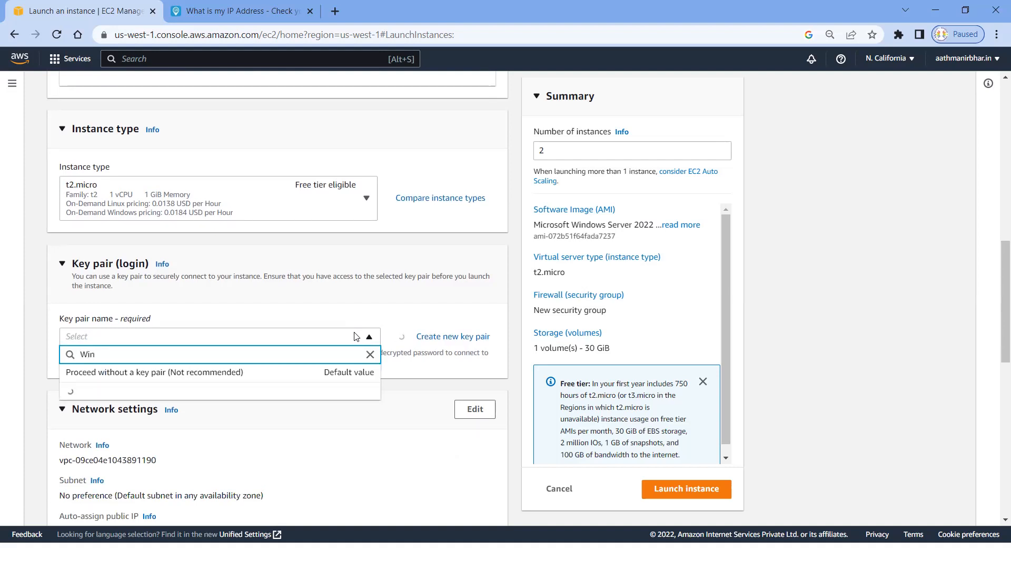
text(dows_VM)
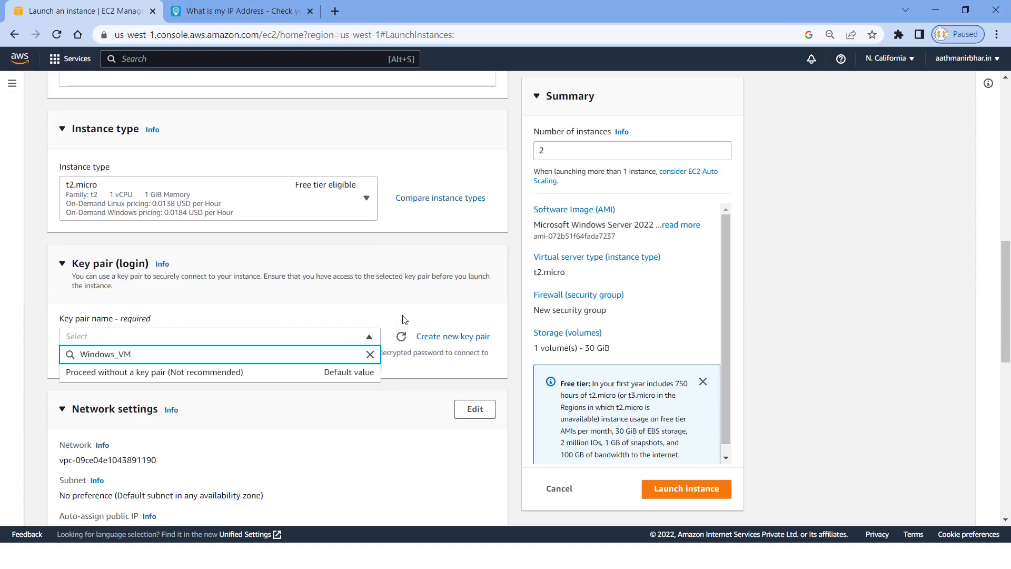
- Create a new key pair named Windows_VM with the .pem private key file format
click(427, 337)
click(404, 304)
text(Win)
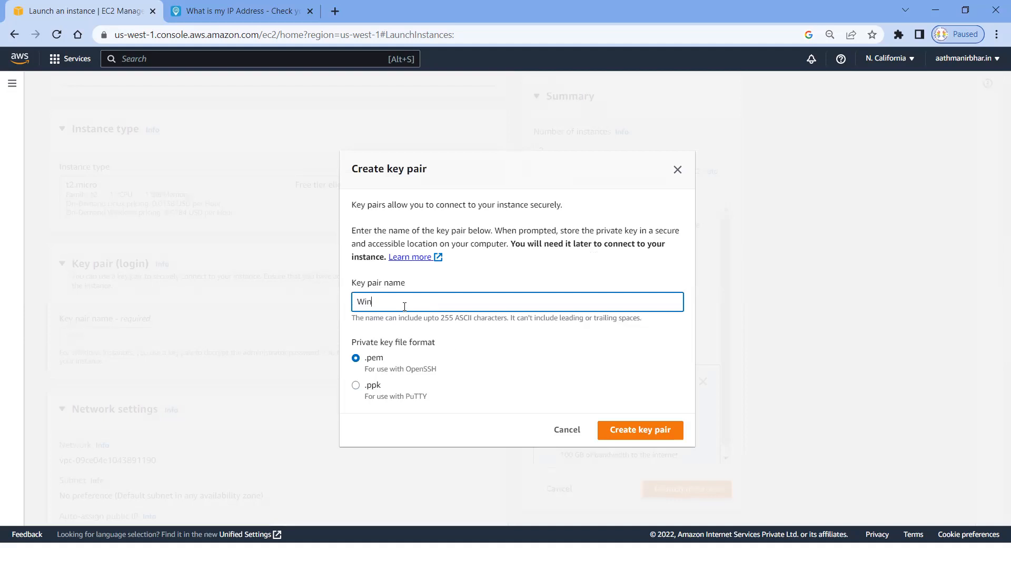
text(dows_VM)
click(446, 272)
drag(392, 361, 363, 360)
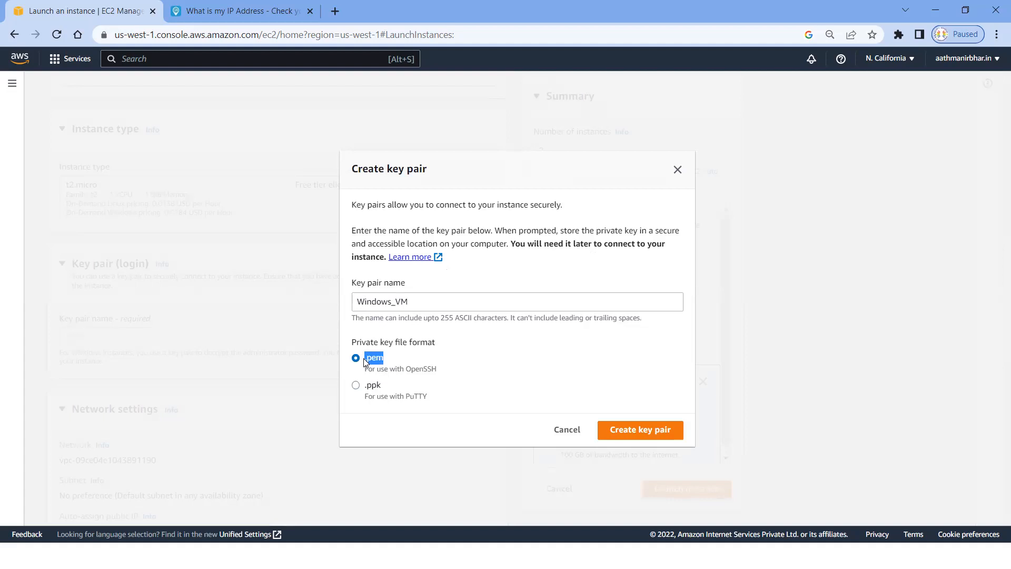
click(637, 430)
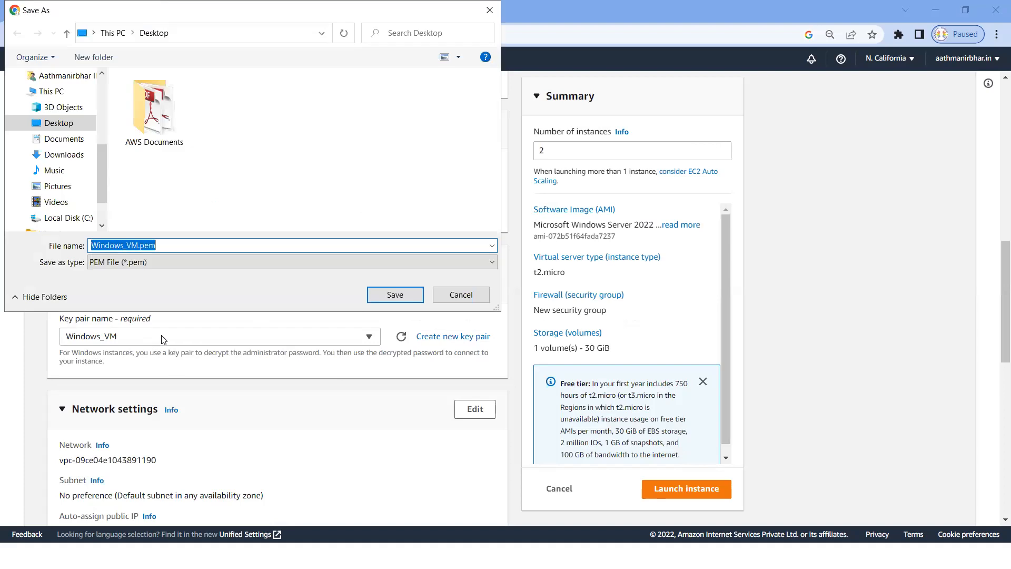
- Save the Windows_VM.pem key file to the Desktop and dismiss the download notification
click(65, 129)
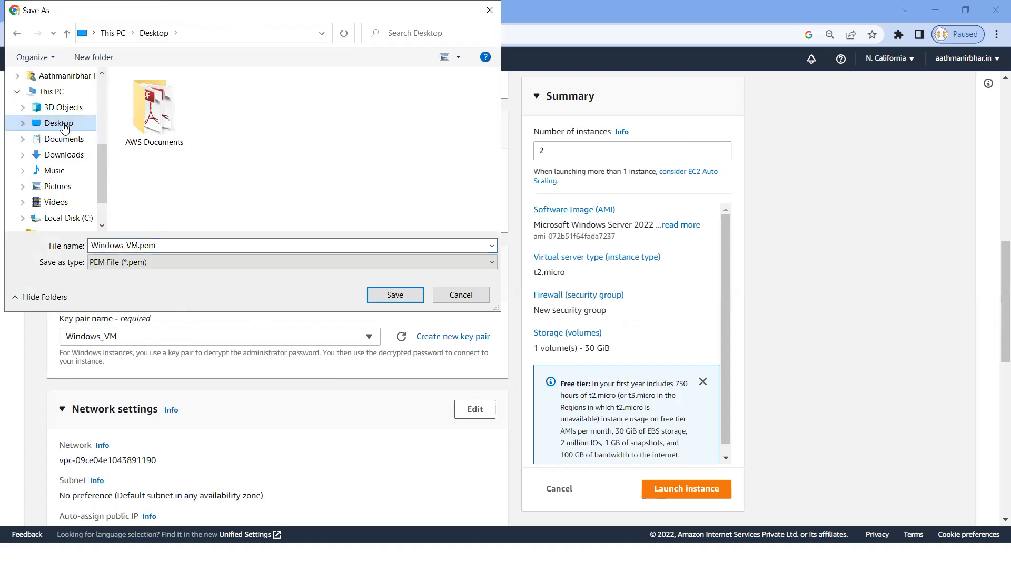
click(394, 296)
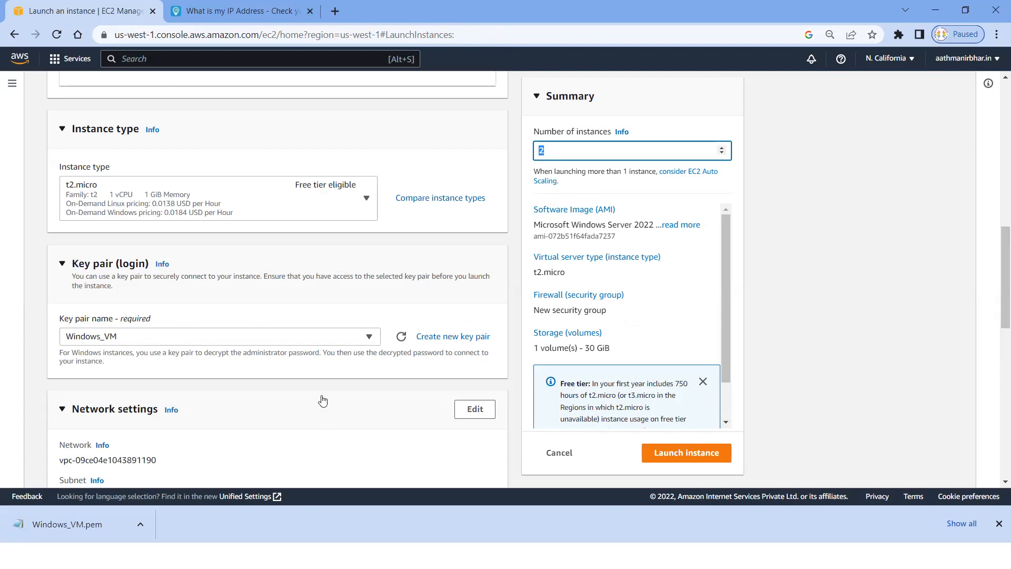
click(998, 524)
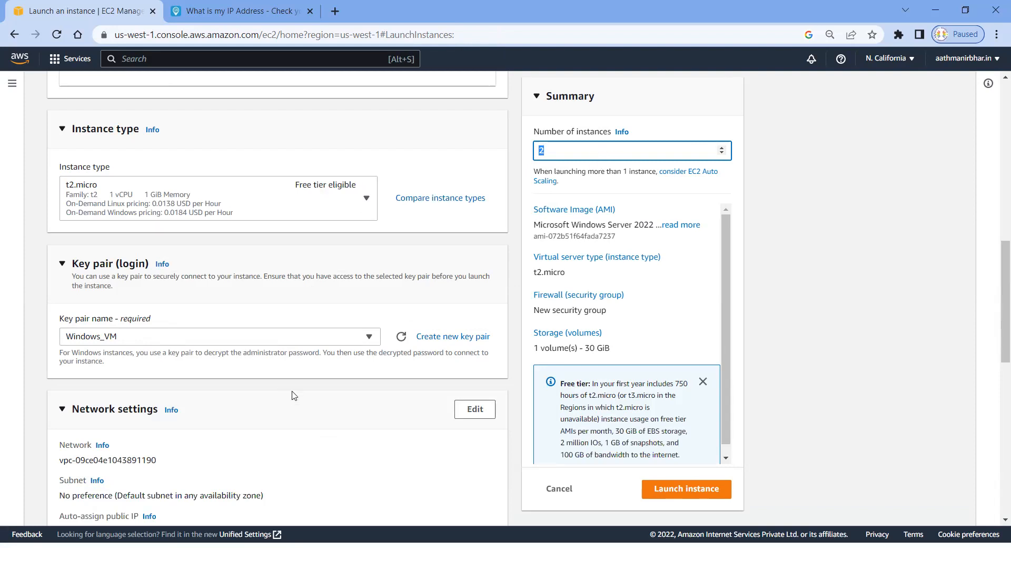
- Try allowing HTTPS and HTTP traffic from the internet in the network settings, and clear both options again
scroll(294, 396, down, 3)
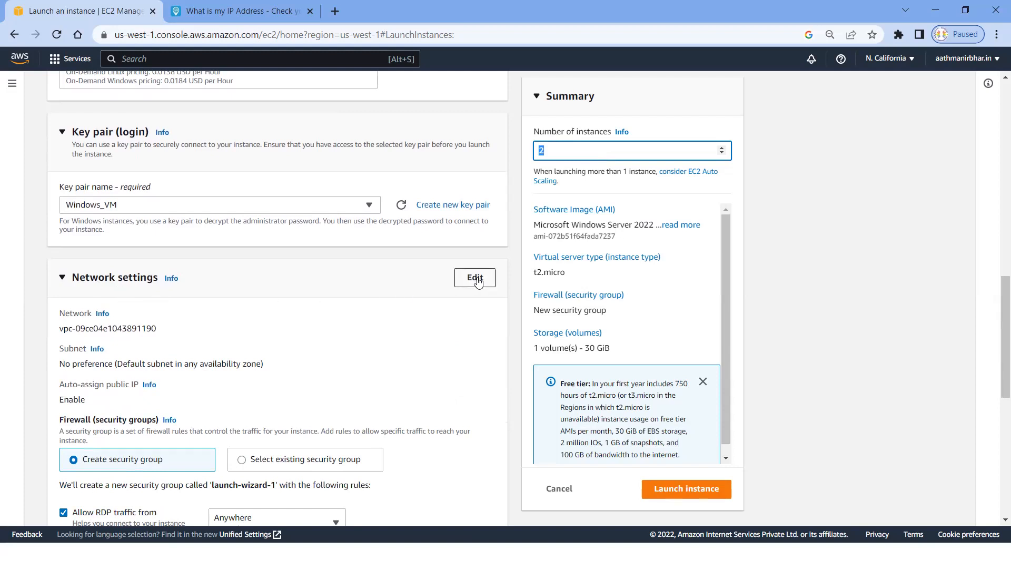
scroll(102, 274, down, 3)
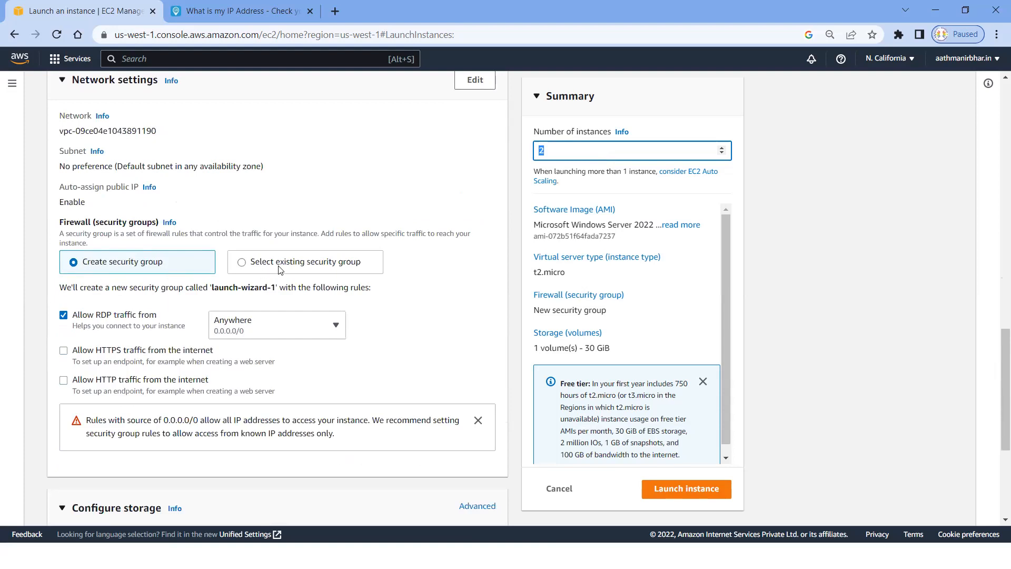
click(65, 355)
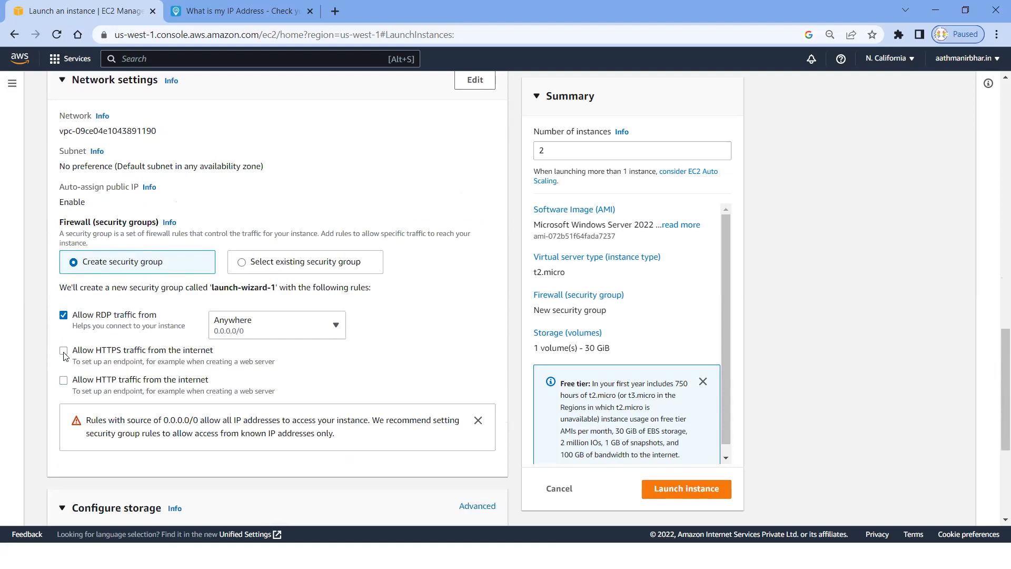
click(64, 382)
click(63, 353)
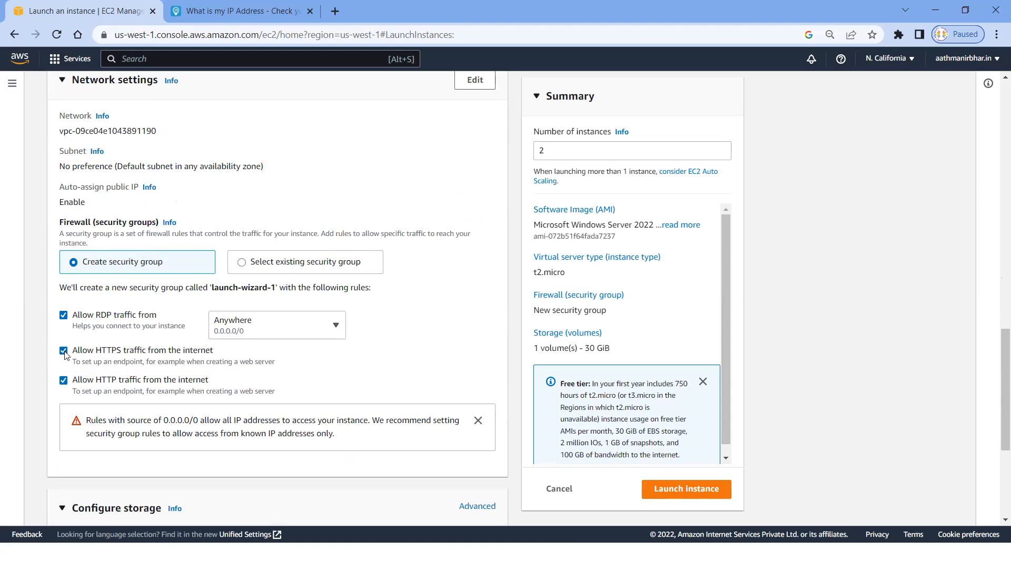
click(64, 381)
- Edit the network settings and choose subnet-0b166c71a37c014b1 in availability zone us-west-1b
scroll(407, 208, up, 1)
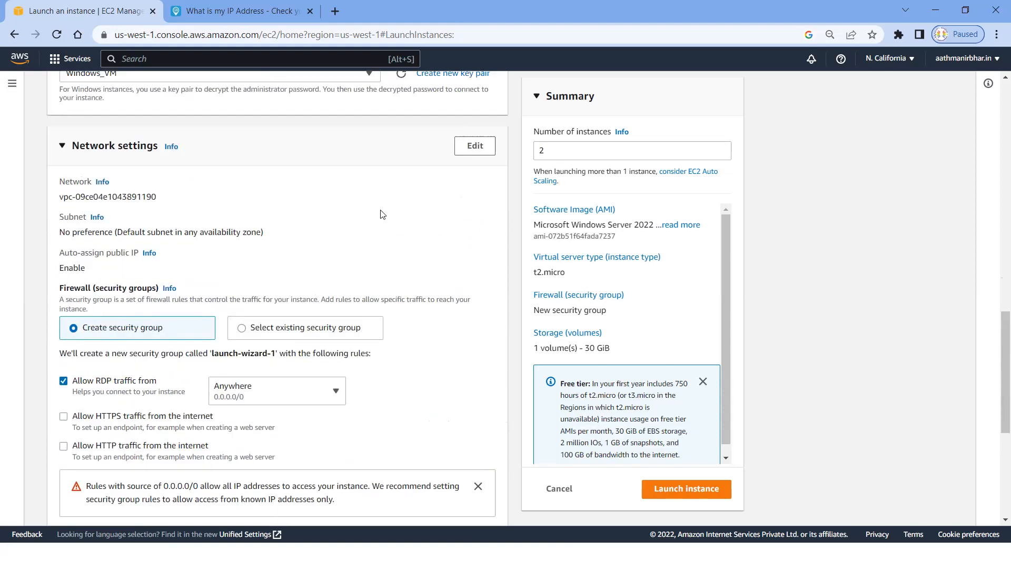
click(475, 147)
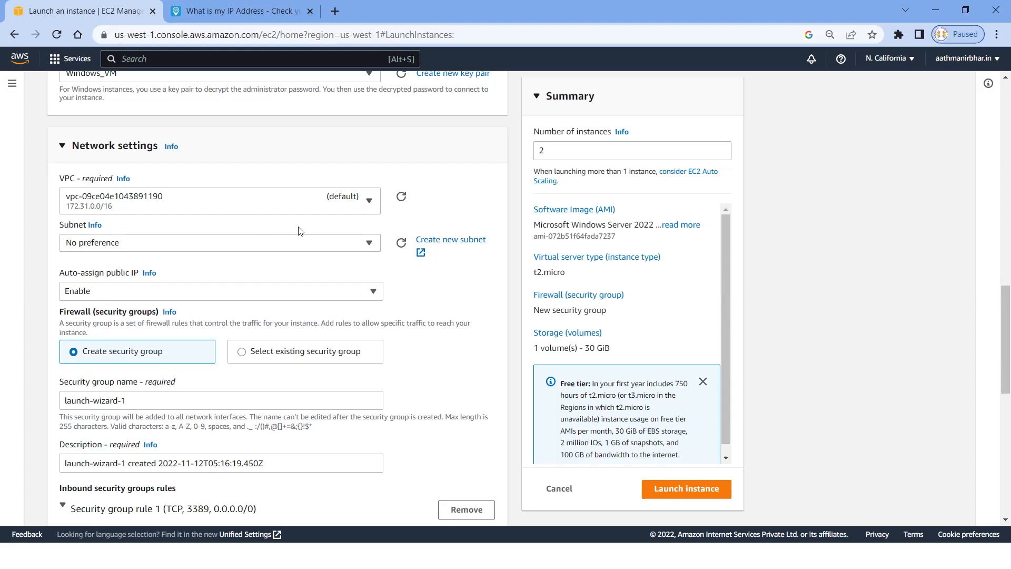
click(370, 247)
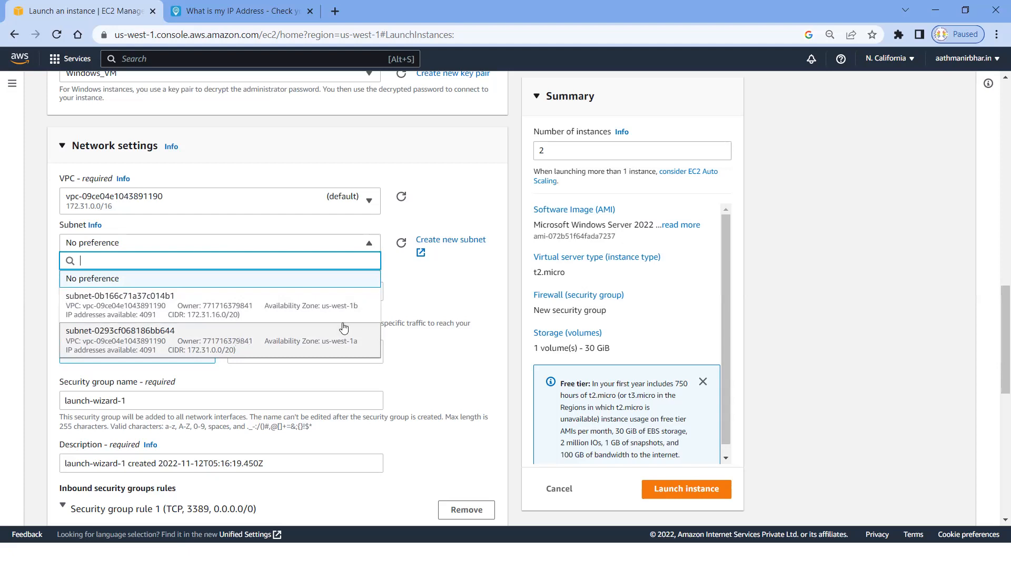
click(286, 315)
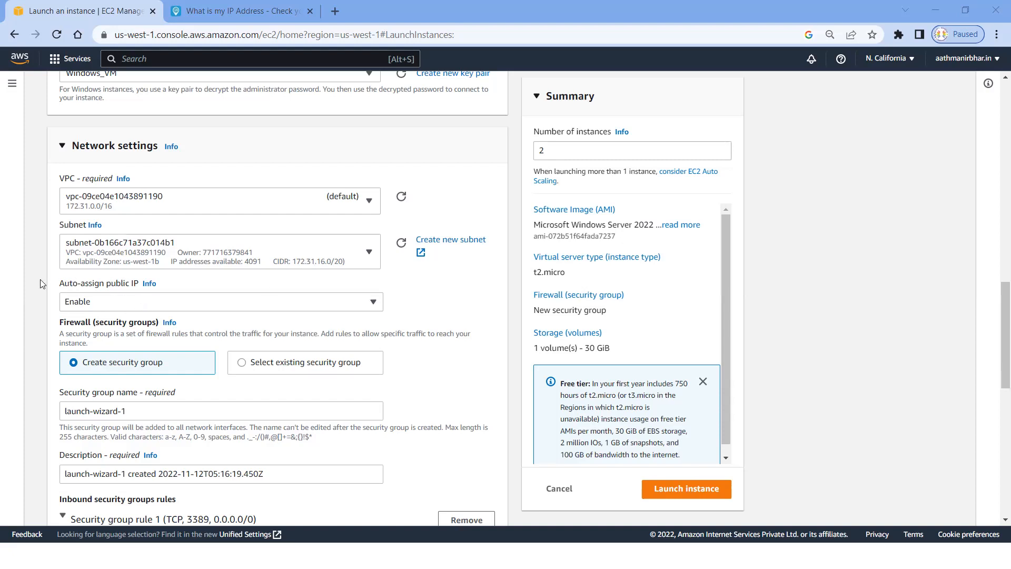
- Review the auto-assign public IP options and choose Enable
drag(57, 287, 140, 287)
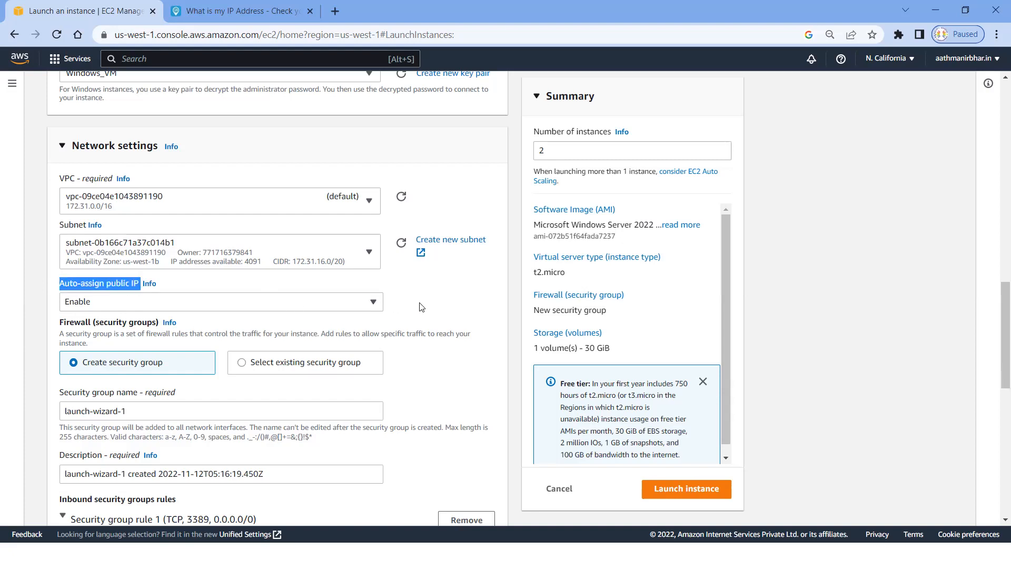
click(373, 303)
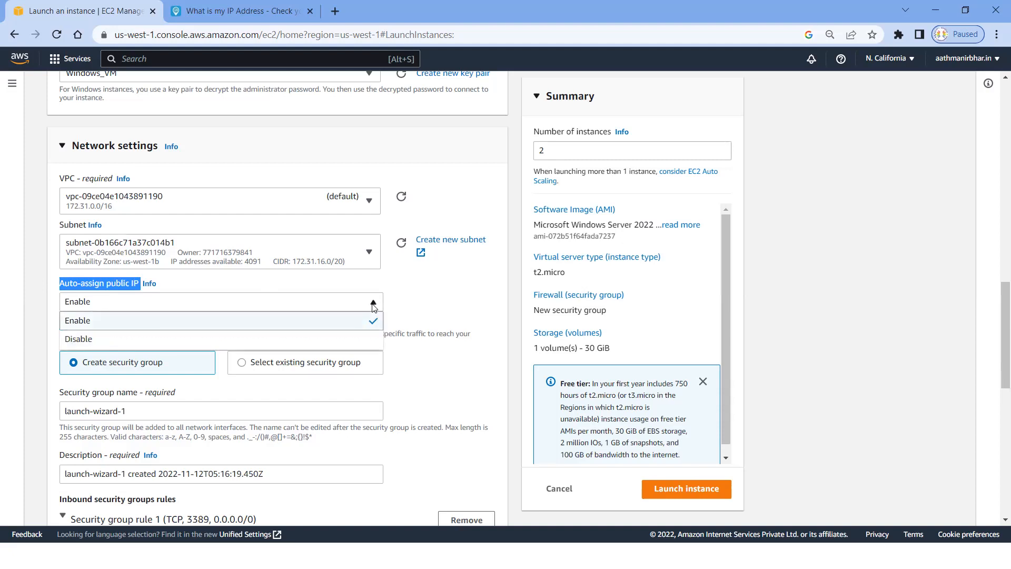
click(84, 322)
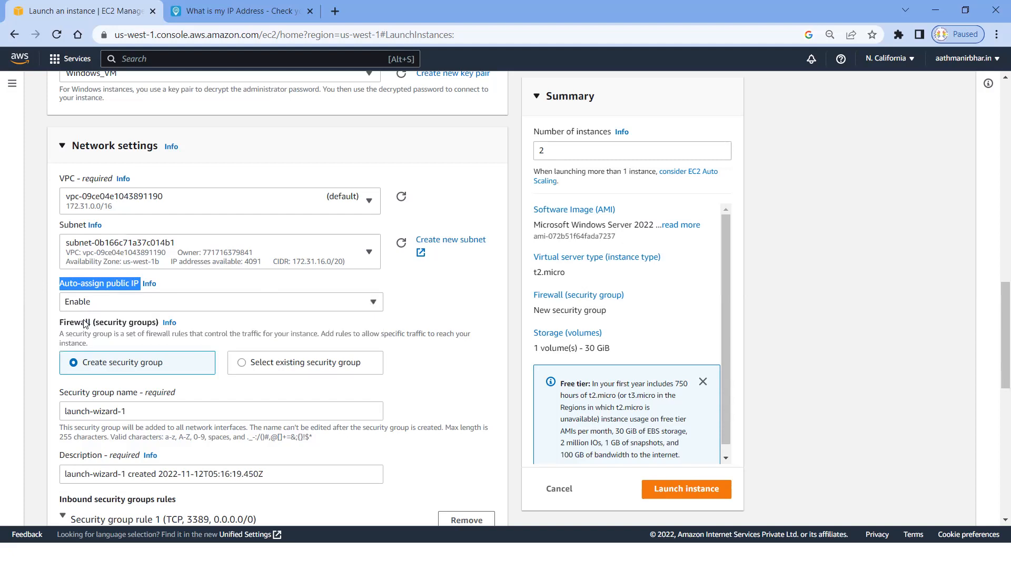
click(416, 306)
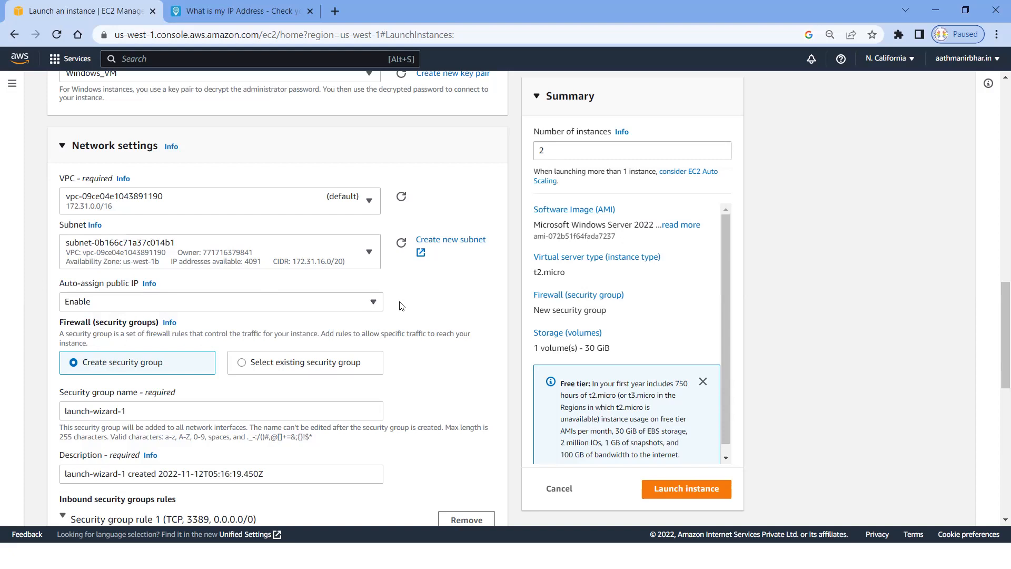
scroll(401, 306, down, 1)
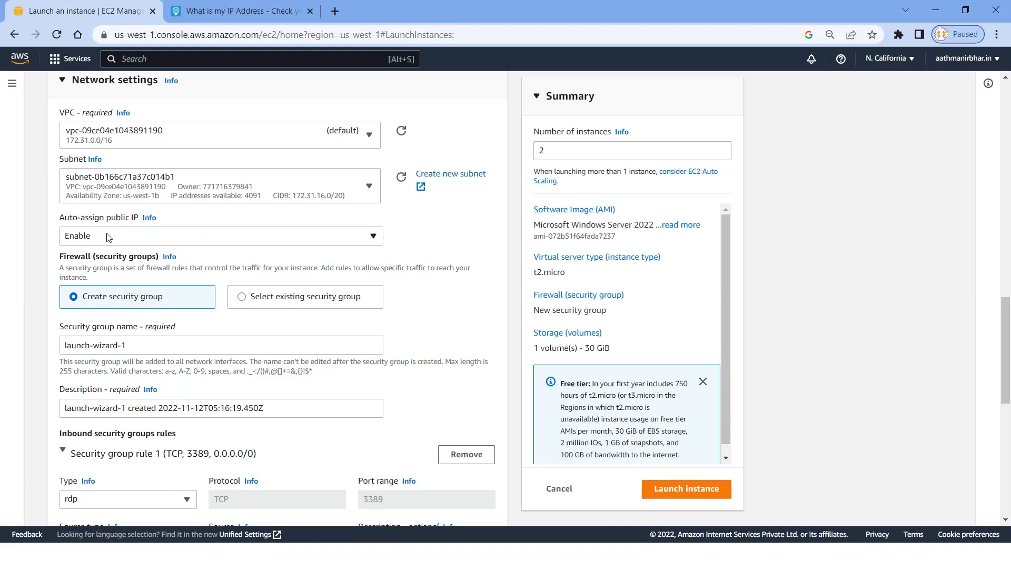
click(552, 148)
double_click(552, 148)
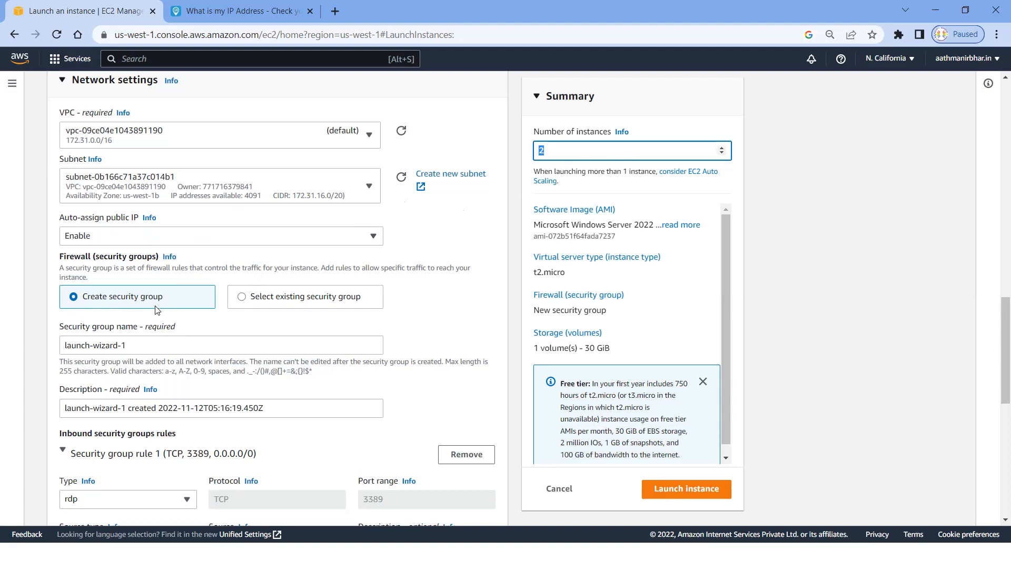
- Choose to create a new security group and name it SG-Windows-VM
click(172, 301)
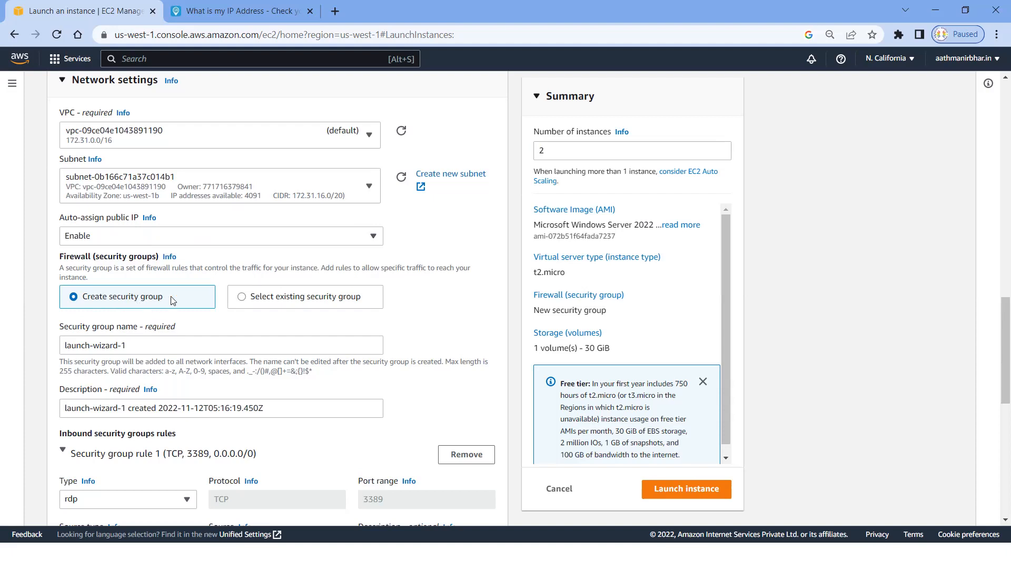
drag(129, 346, 54, 339)
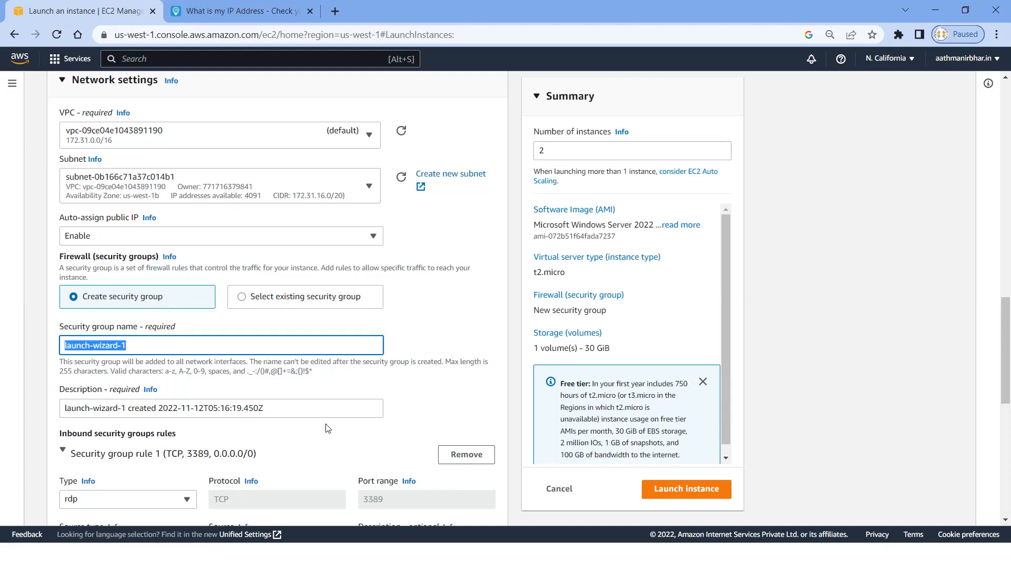
text(Windows_V)
text(M)
text(SG)
text(-)
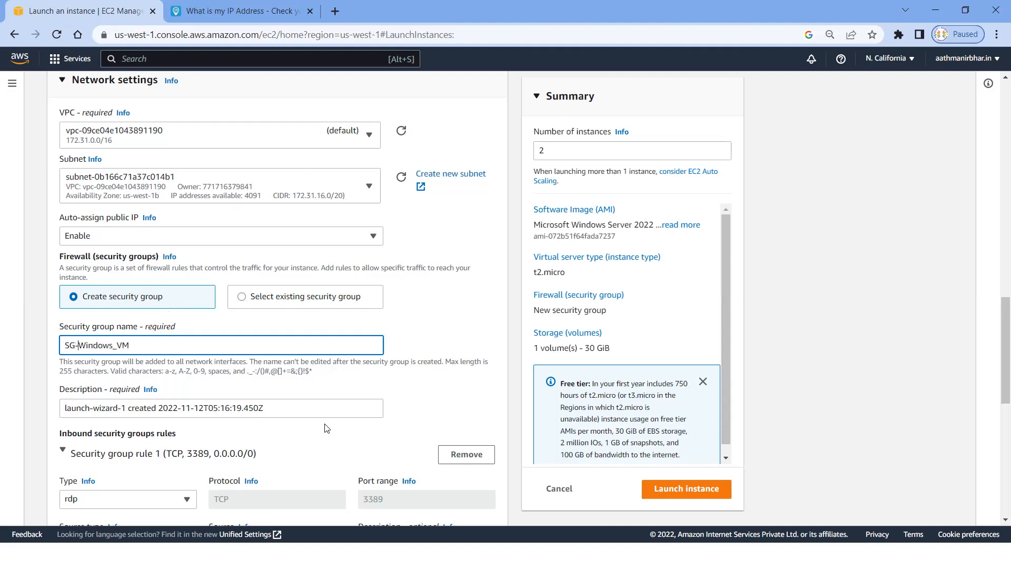
key(Right)
key(Right)
key(BackSpace)
text(-)
click(178, 346)
- Review the characters allowed in the security group name and the port range of the rdp inbound rule
scroll(179, 346, down, 1)
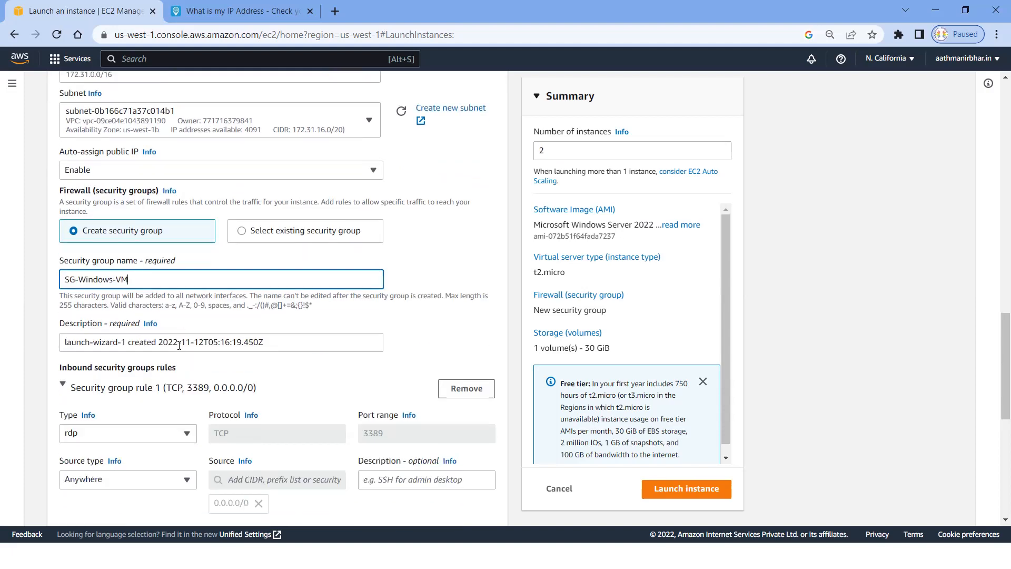
click(113, 305)
drag(113, 305, 304, 319)
click(264, 324)
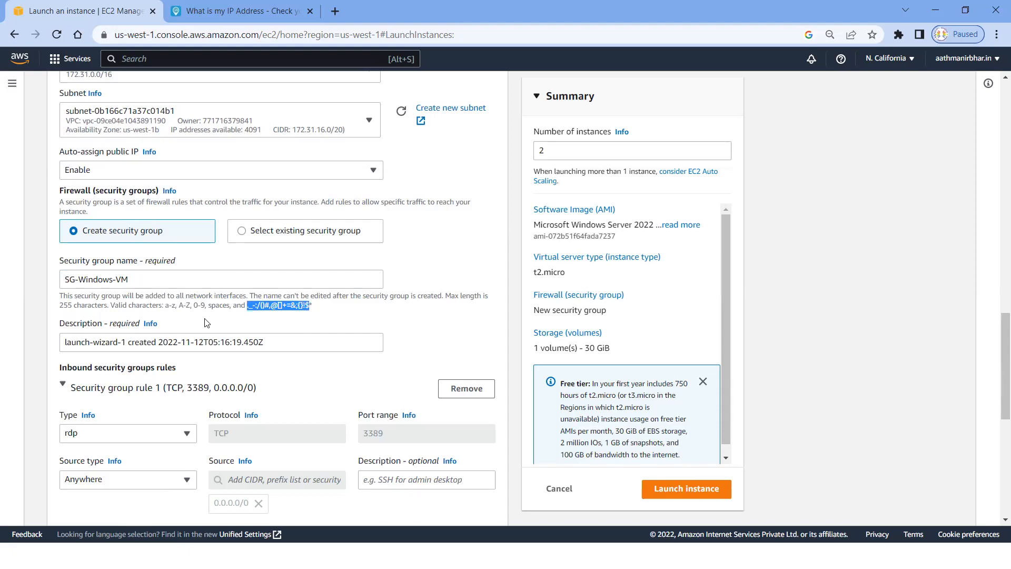
scroll(205, 323, down, 2)
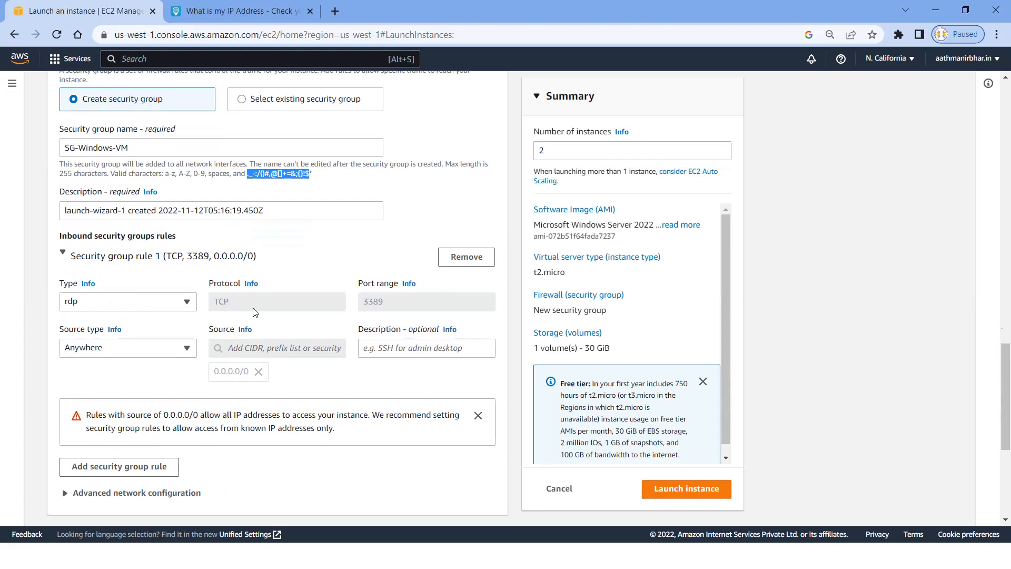
click(388, 301)
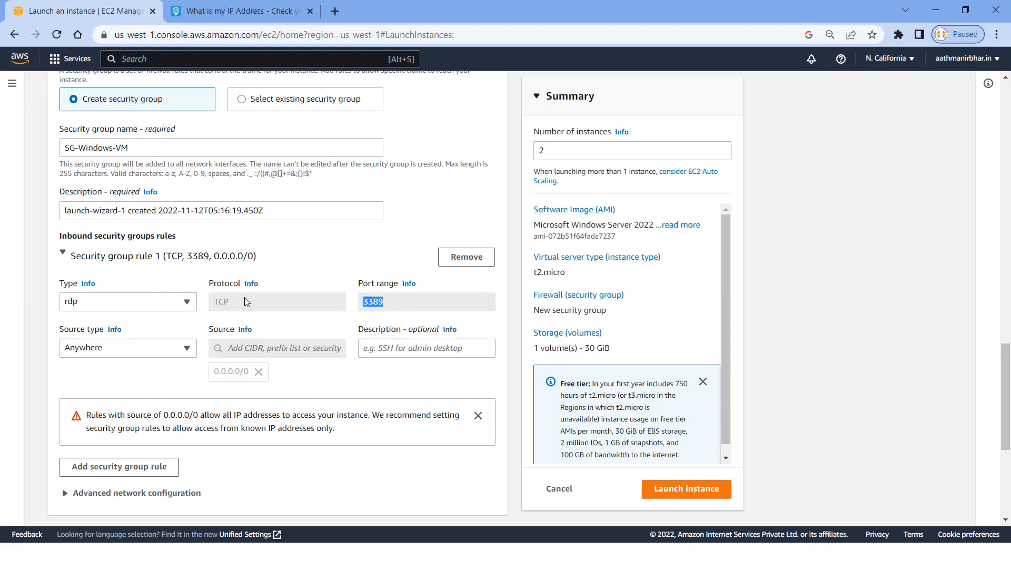
scroll(244, 302, down, 1)
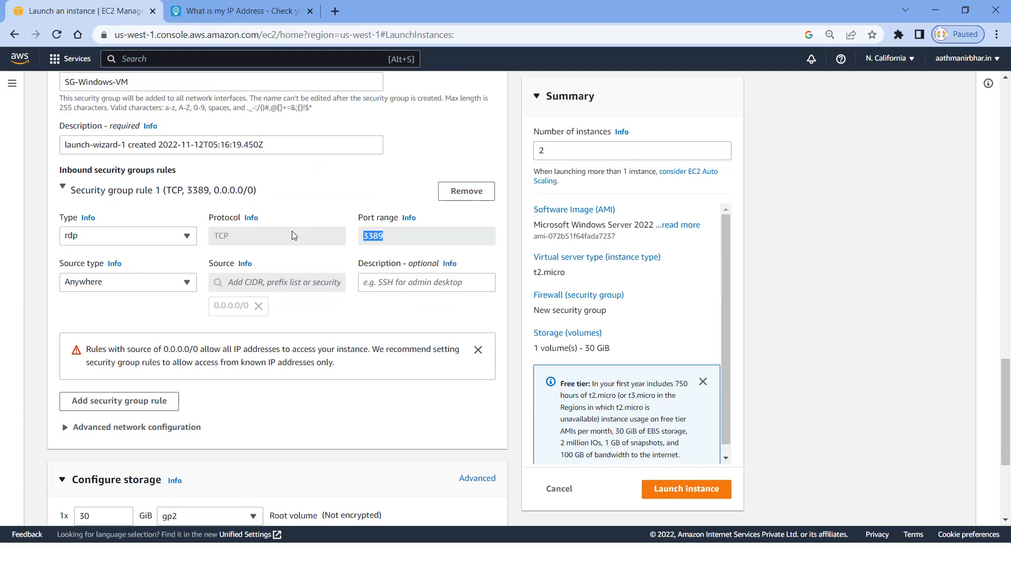
- Try adding a second inbound security group rule of type HTTP with source type Anywhere
click(139, 407)
scroll(174, 393, down, 2)
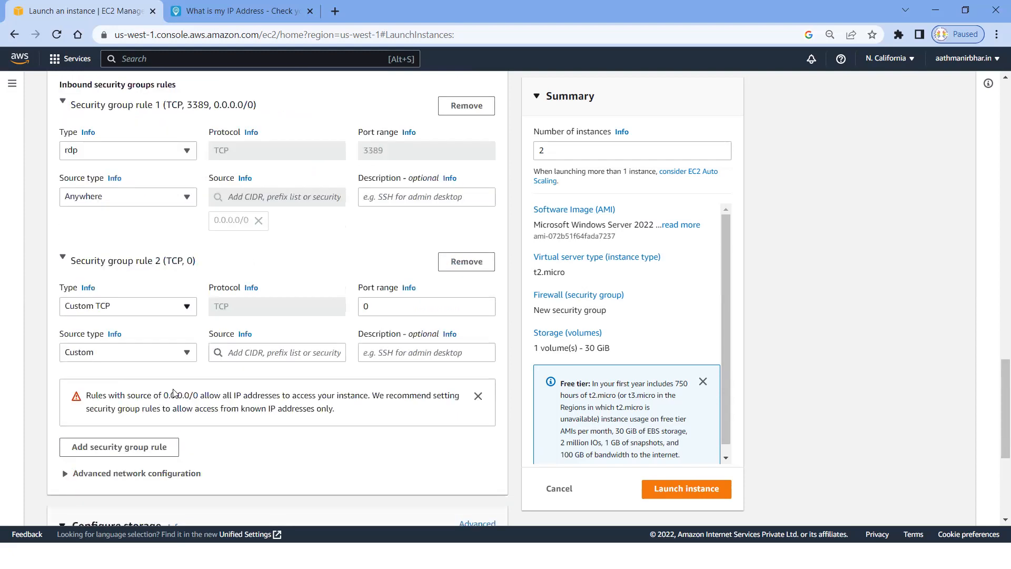
scroll(174, 392, down, 1)
click(187, 259)
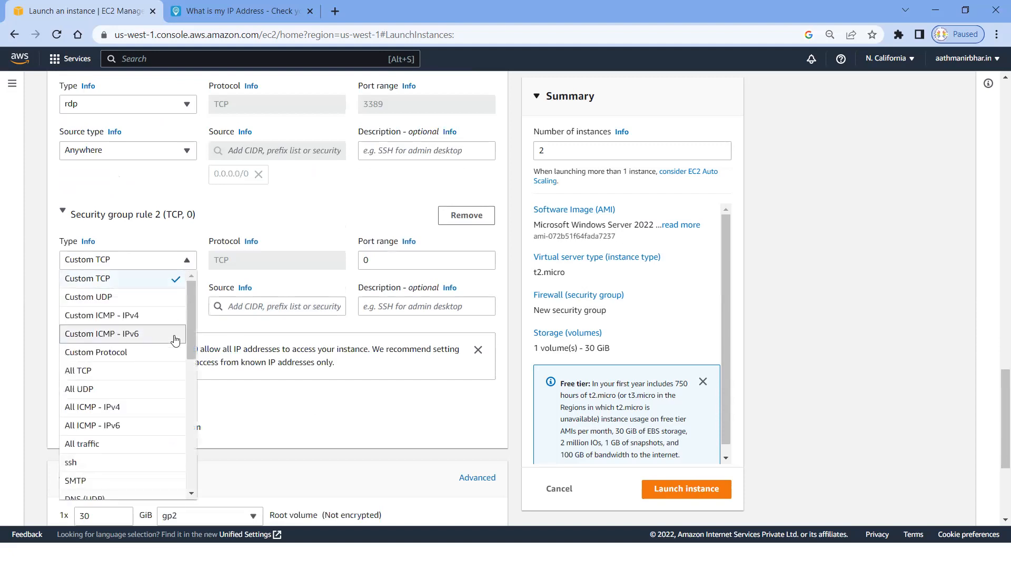
drag(188, 337, 184, 413)
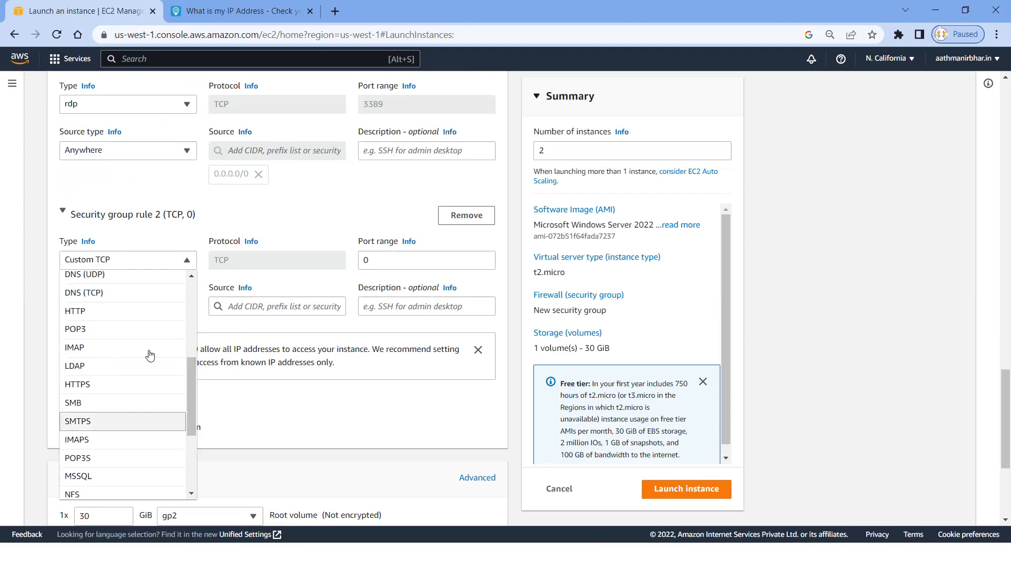
click(89, 321)
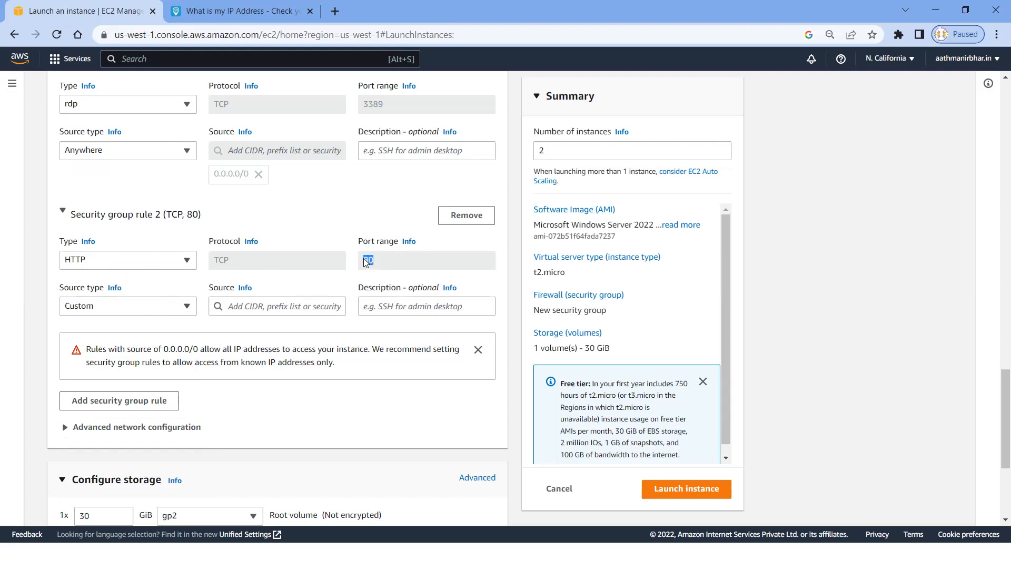
click(187, 306)
click(101, 326)
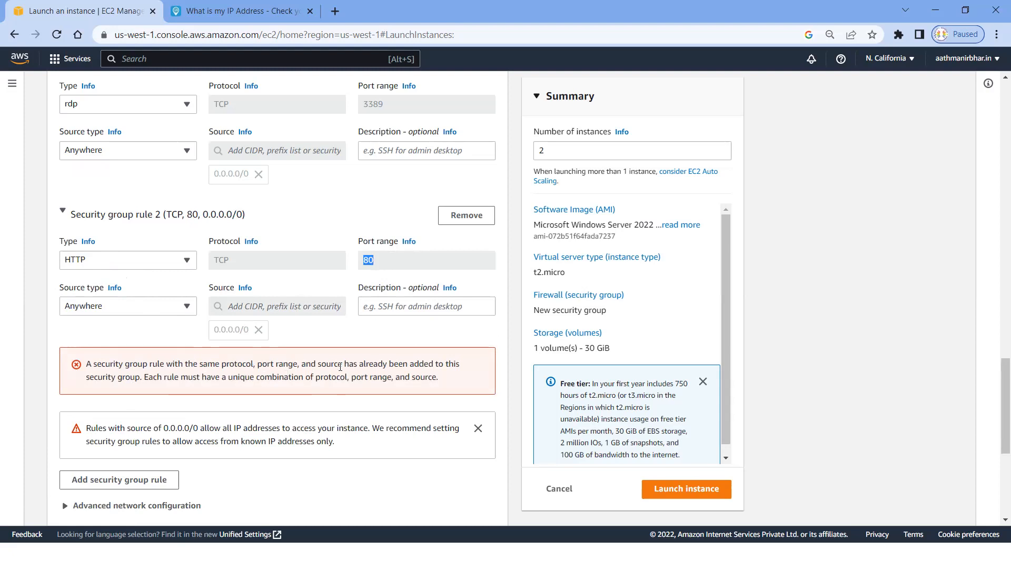
- Dismiss the 0.0.0.0/0 source warning and remove the HTTP security group rule
scroll(115, 273, up, 2)
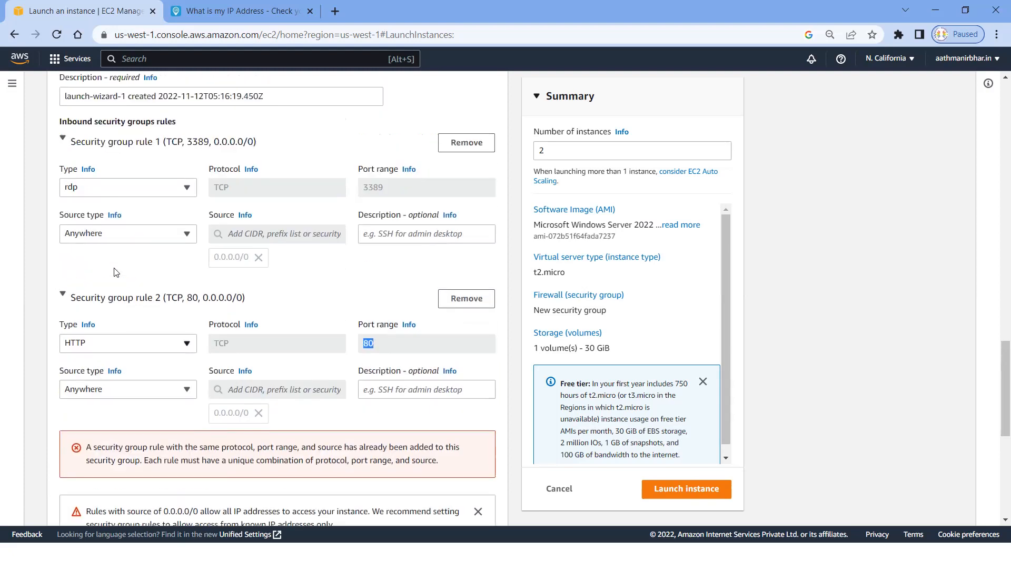
scroll(115, 273, down, 6)
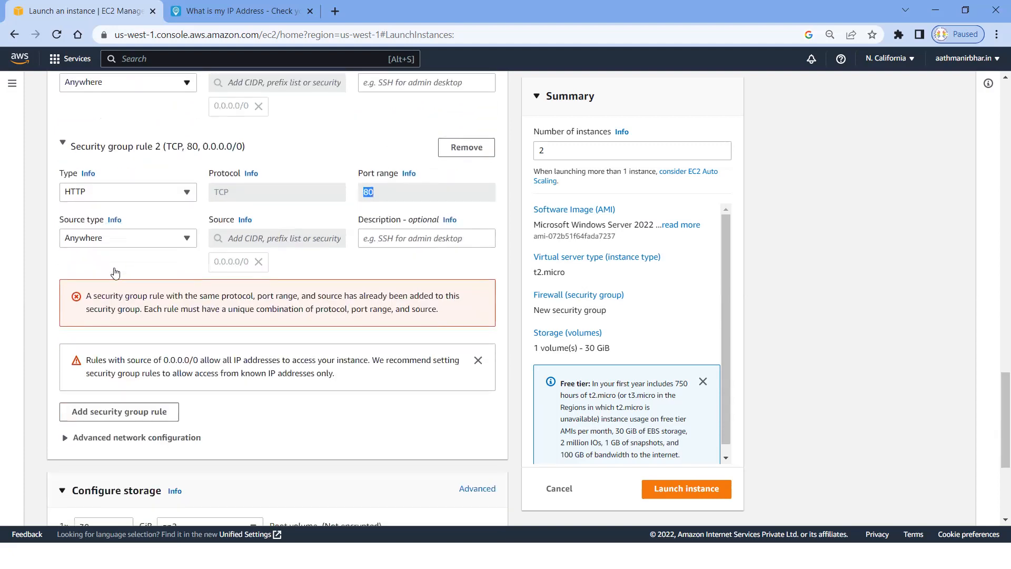
scroll(116, 272, up, 5)
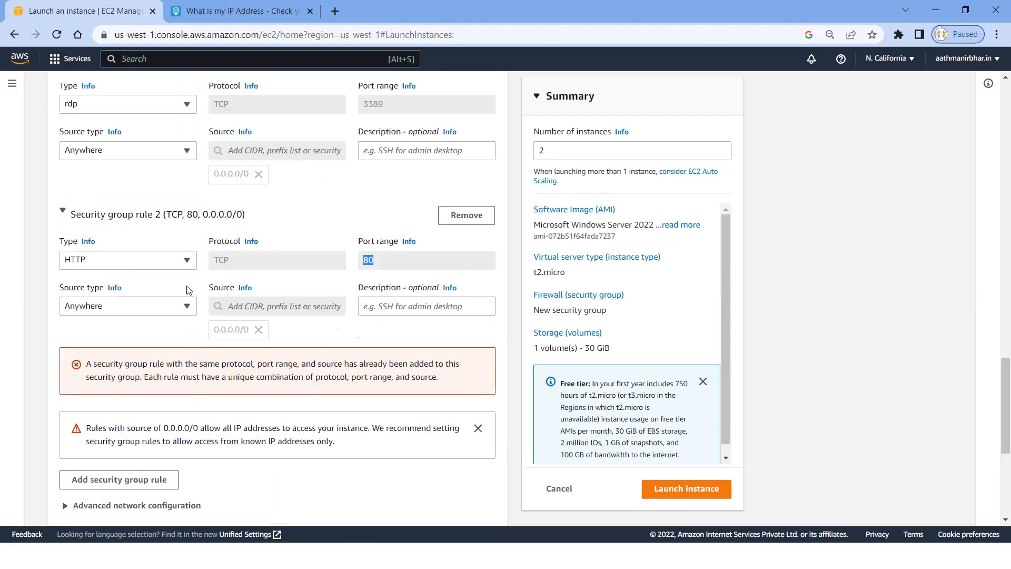
click(478, 429)
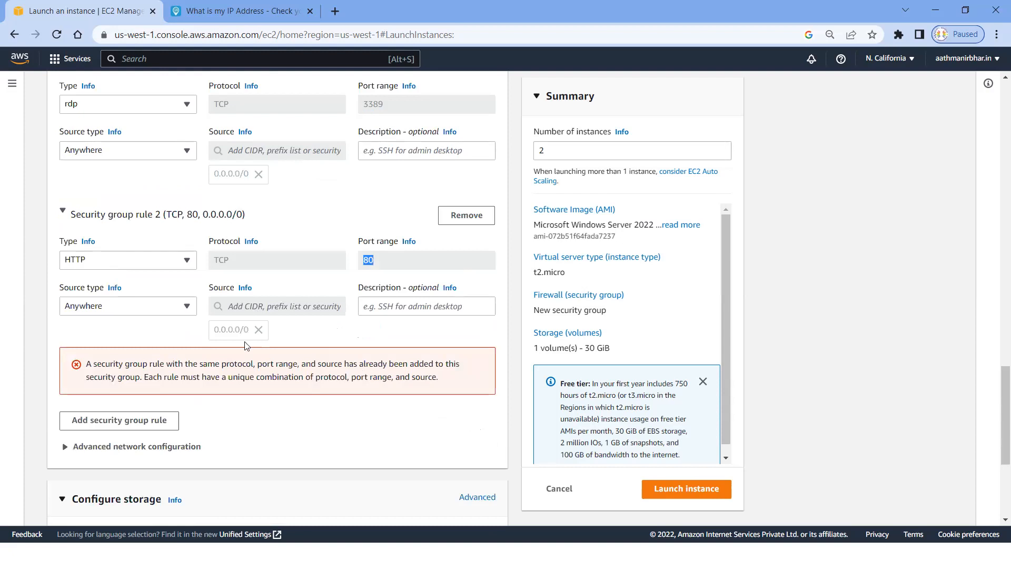
click(466, 221)
scroll(224, 285, up, 3)
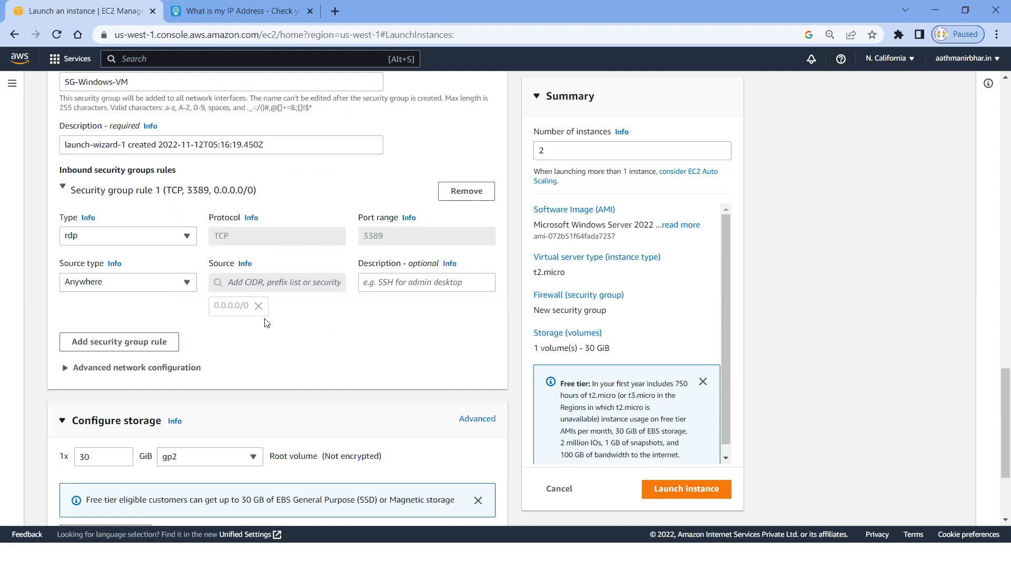
- Examine the root volume size and the free tier storage note, and collapse the storage settings
scroll(266, 322, down, 2)
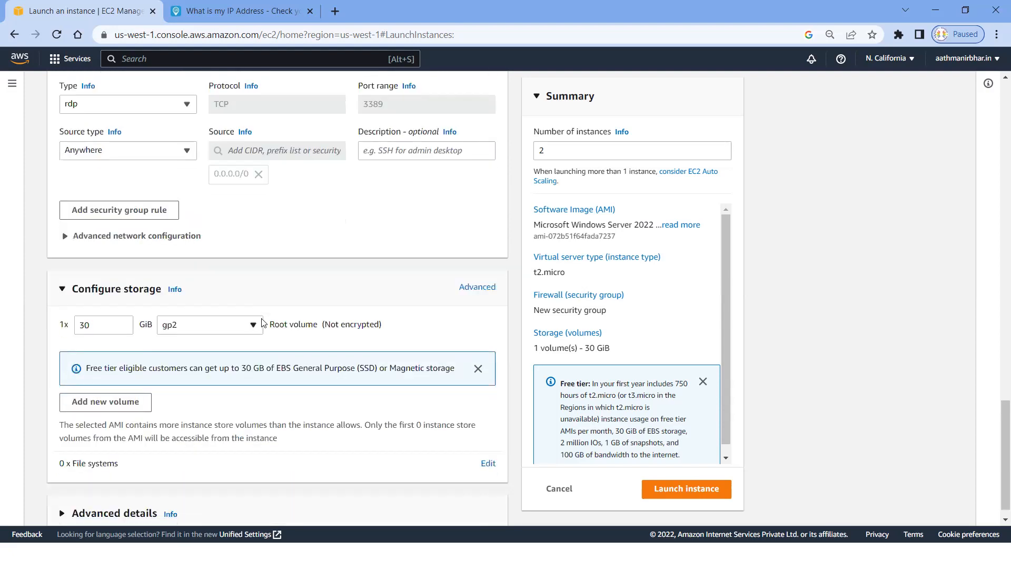
click(100, 324)
double_click(95, 327)
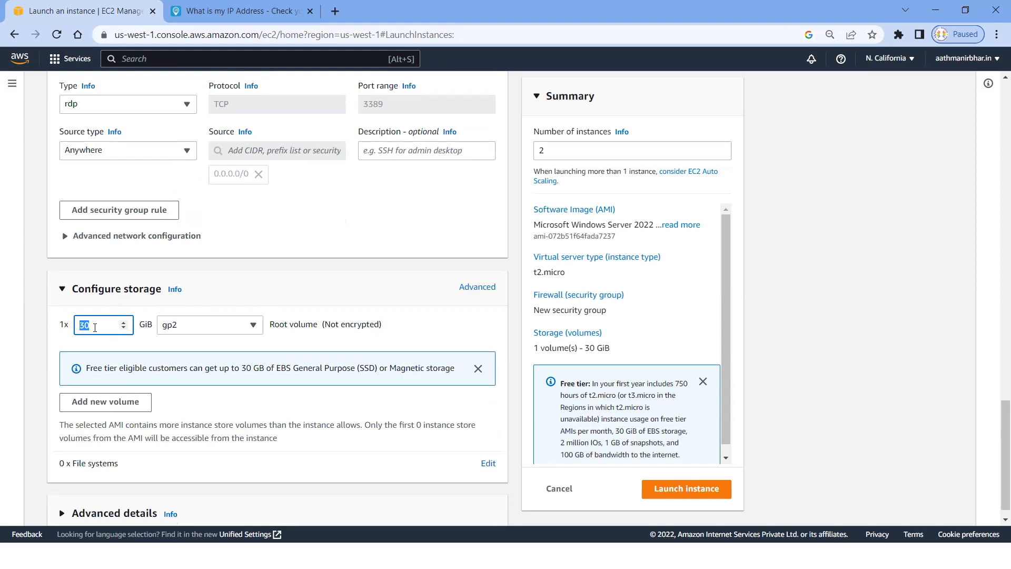
drag(86, 367, 314, 370)
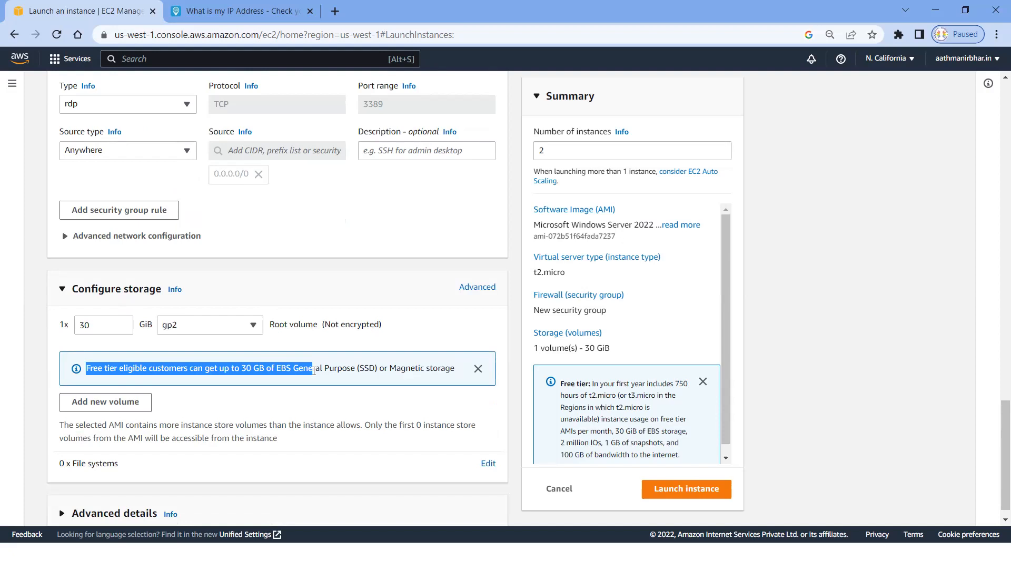
click(248, 288)
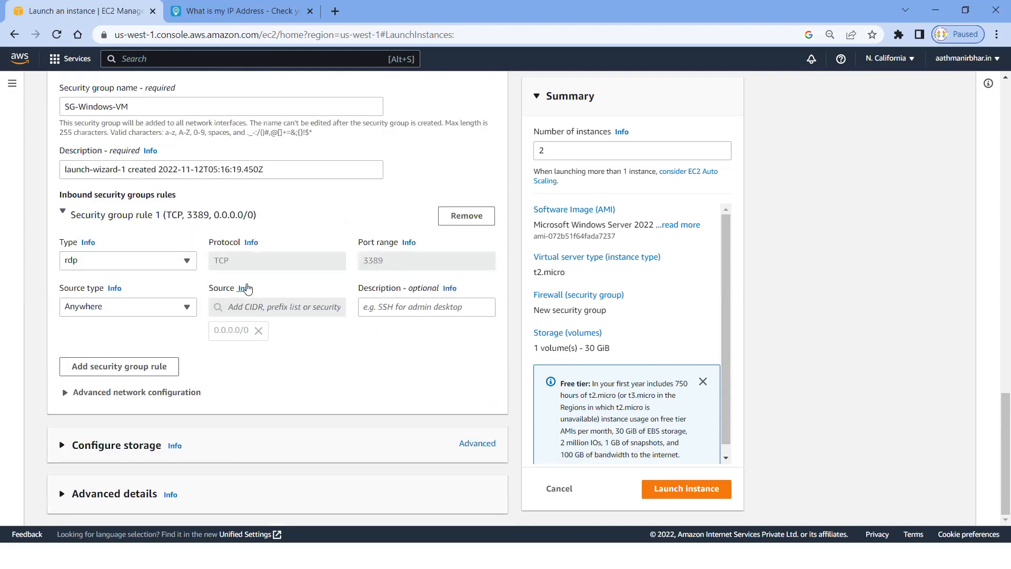
- Examine the advanced network configuration for network interface 1 and collapse it again
click(65, 392)
scroll(243, 359, down, 2)
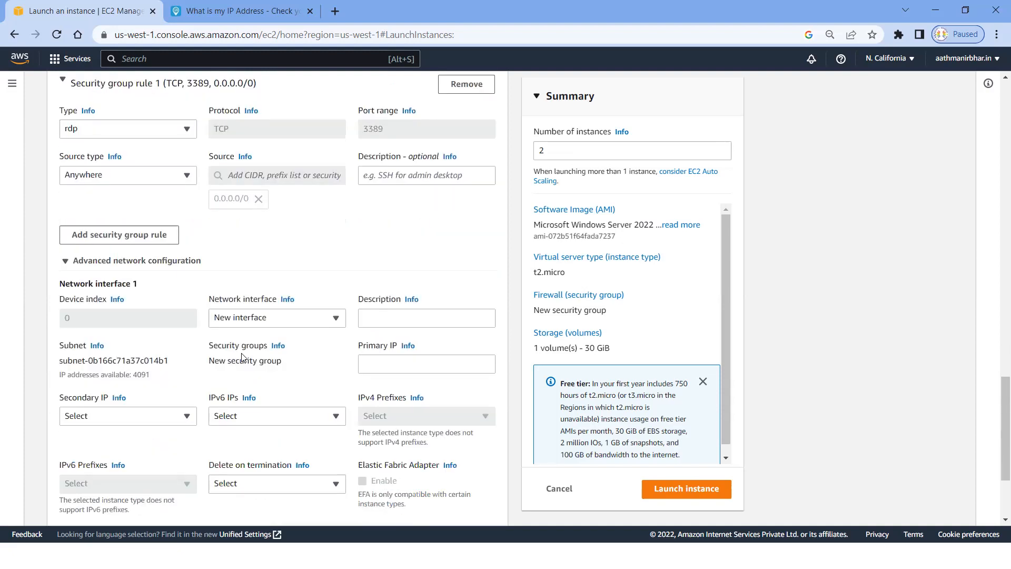
scroll(59, 367, up, 1)
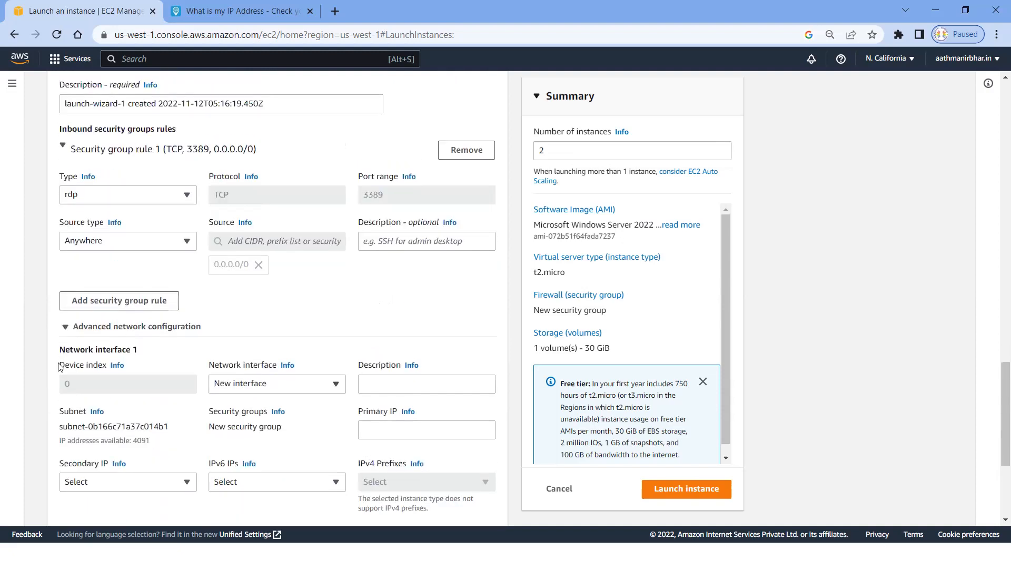
click(65, 327)
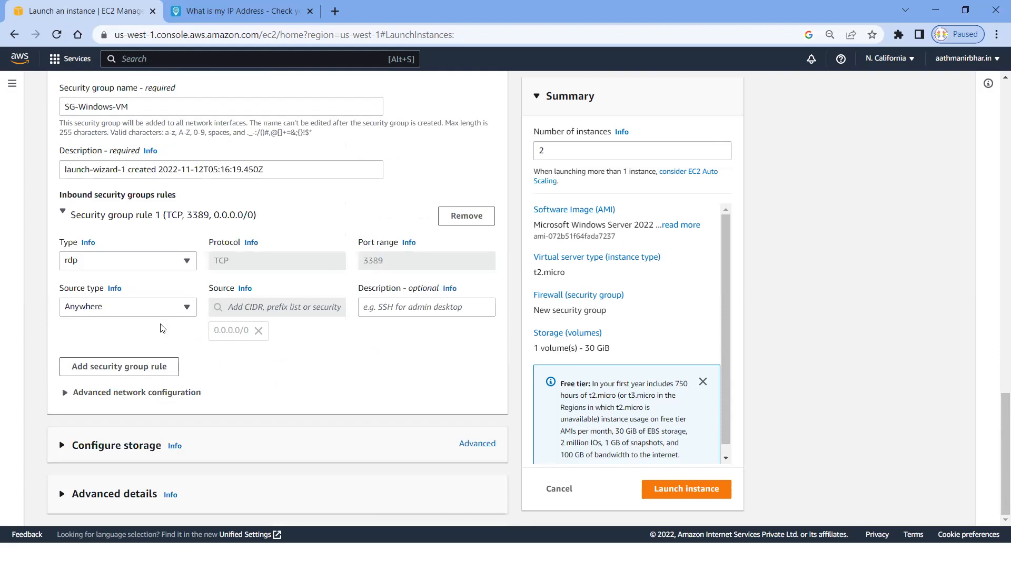
- Expand the storage settings, try adding a 1000 GiB EBS volume, and remove it again
click(62, 445)
scroll(226, 348, down, 3)
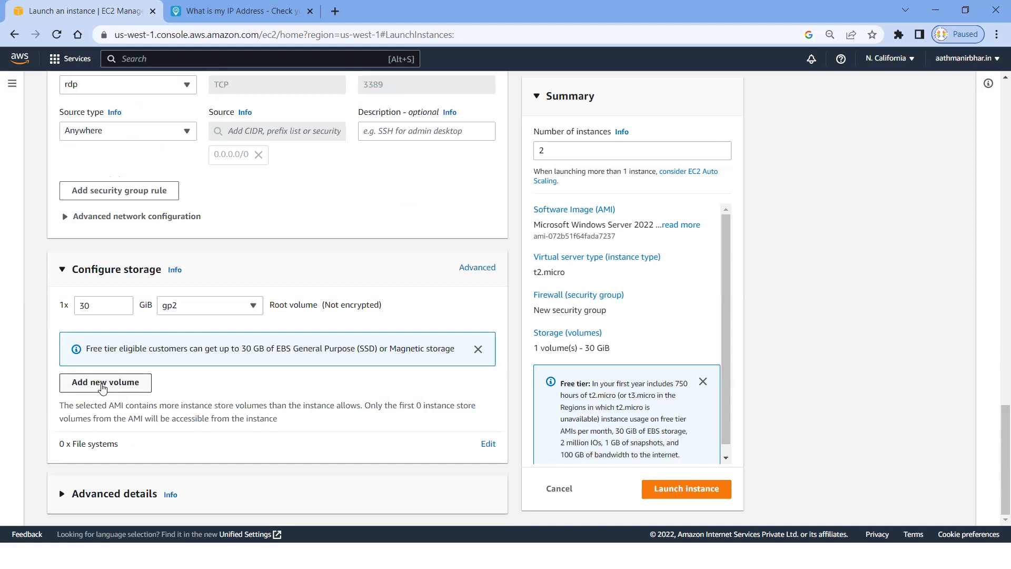
click(104, 387)
drag(90, 350, 72, 356)
text(1000)
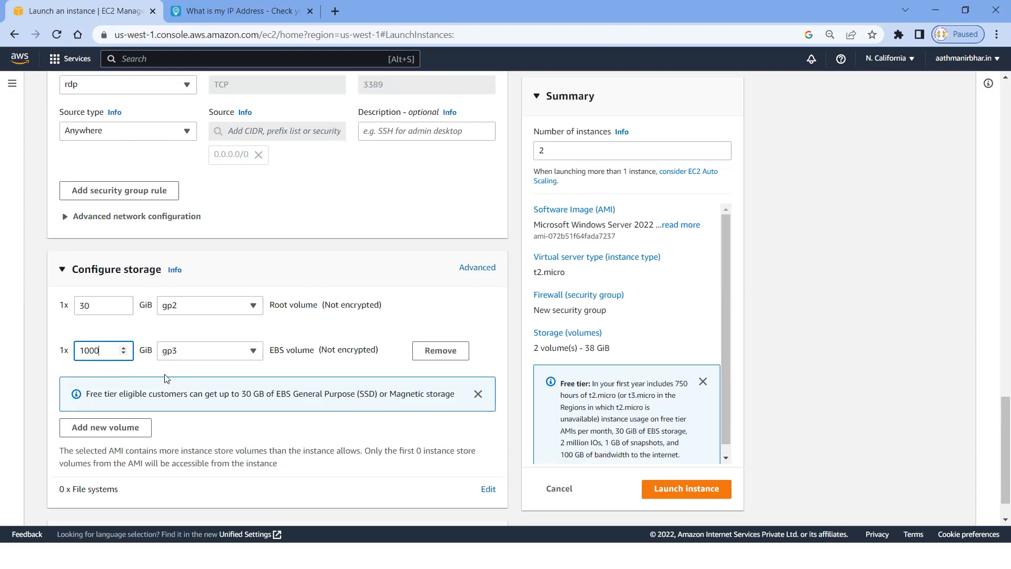
click(441, 350)
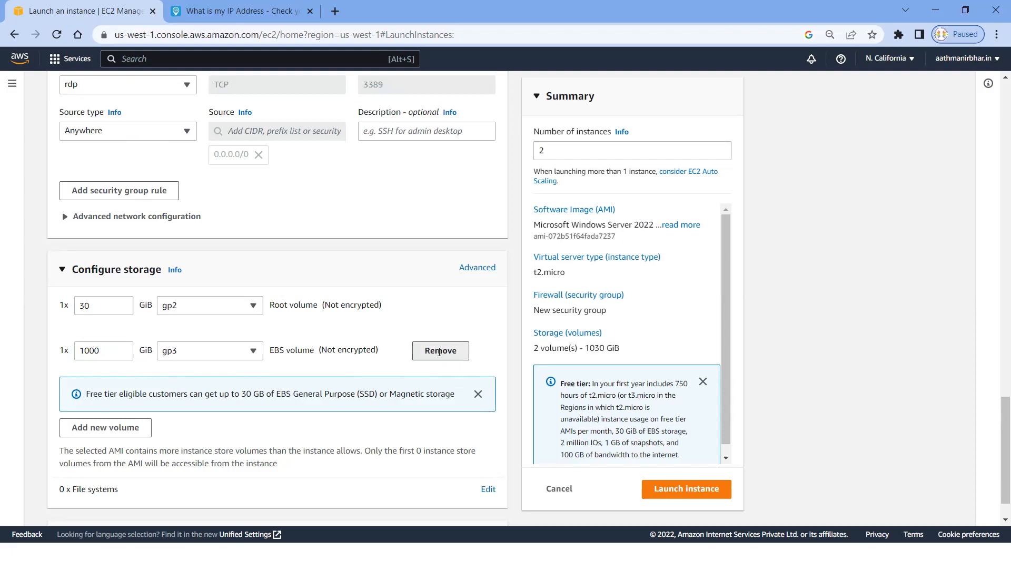
- Try root volume sizes of 300, 5000 and 29 GiB, and set the size back to 30 GiB
click(113, 304)
double_click(87, 305)
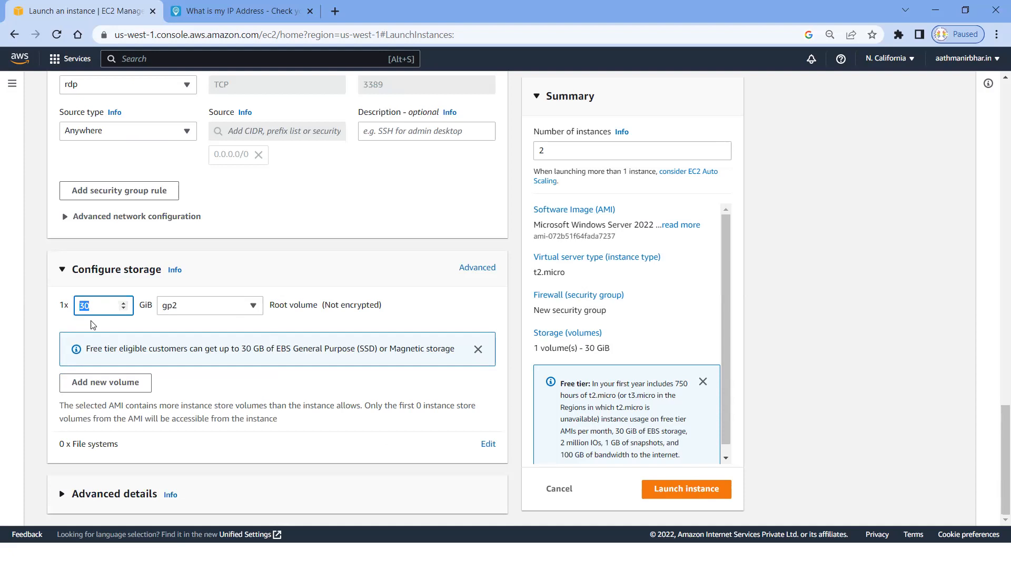
text(300)
key(BackSpace)
key(BackSpace)
key(BackSpace)
text(5000)
key(BackSpace)
key(BackSpace)
key(BackSpace)
key(BackSpace)
text(29)
key(BackSpace)
key(BackSpace)
text(30)
- Expand the advanced details, examine their options, and collapse them again
click(107, 495)
scroll(199, 452, down, 5)
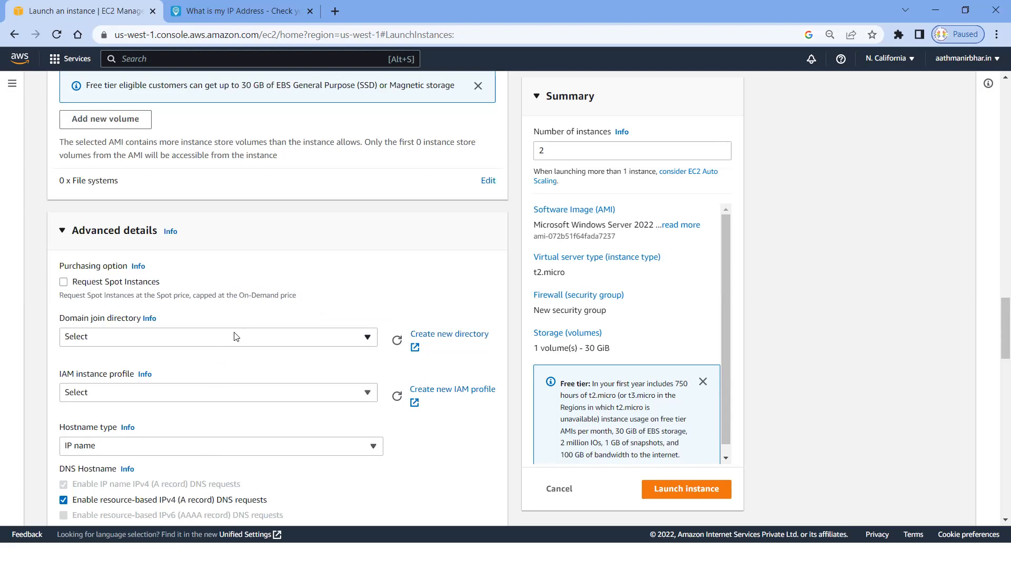
click(63, 232)
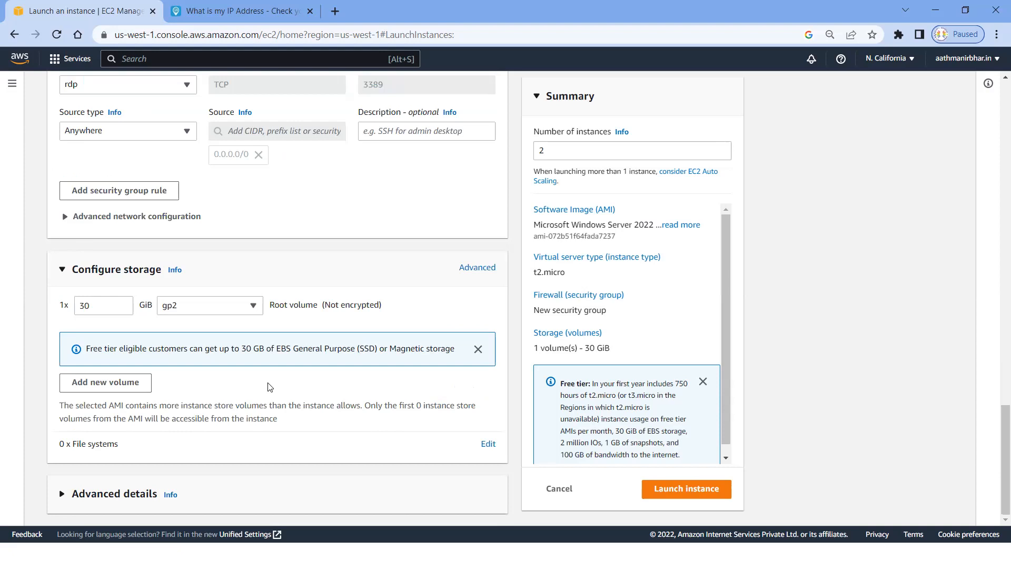
- Launch the two configured Windows instances
click(689, 488)
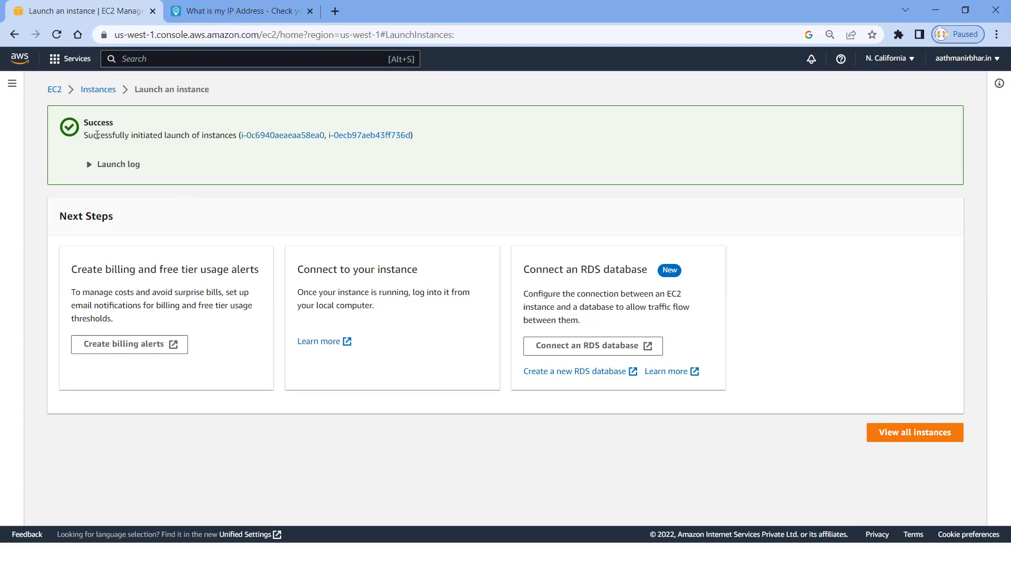
- Examine the launch confirmation with its launch log and the IDs of the two new instances
drag(84, 135, 243, 136)
click(287, 159)
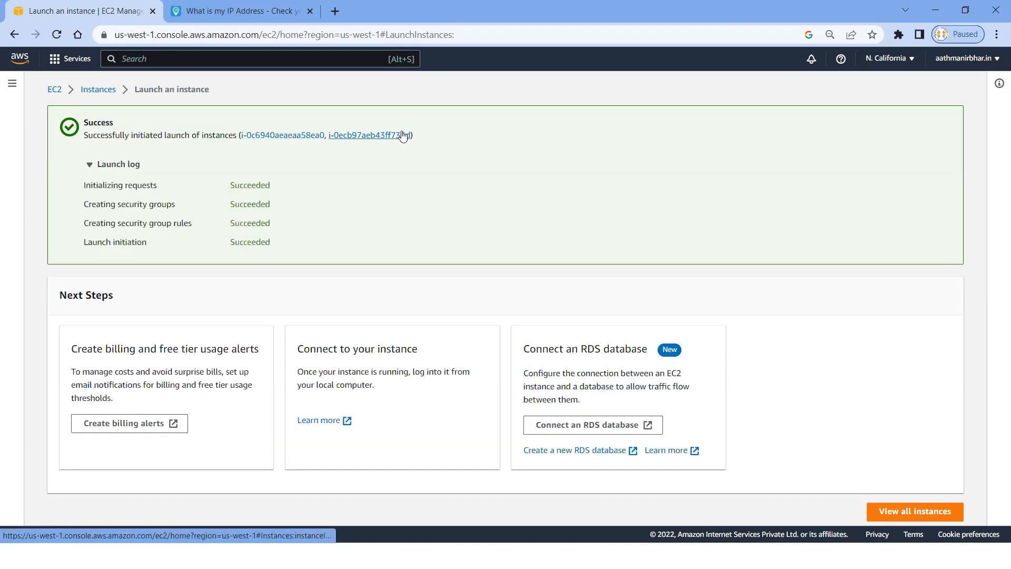
drag(434, 136, 327, 130)
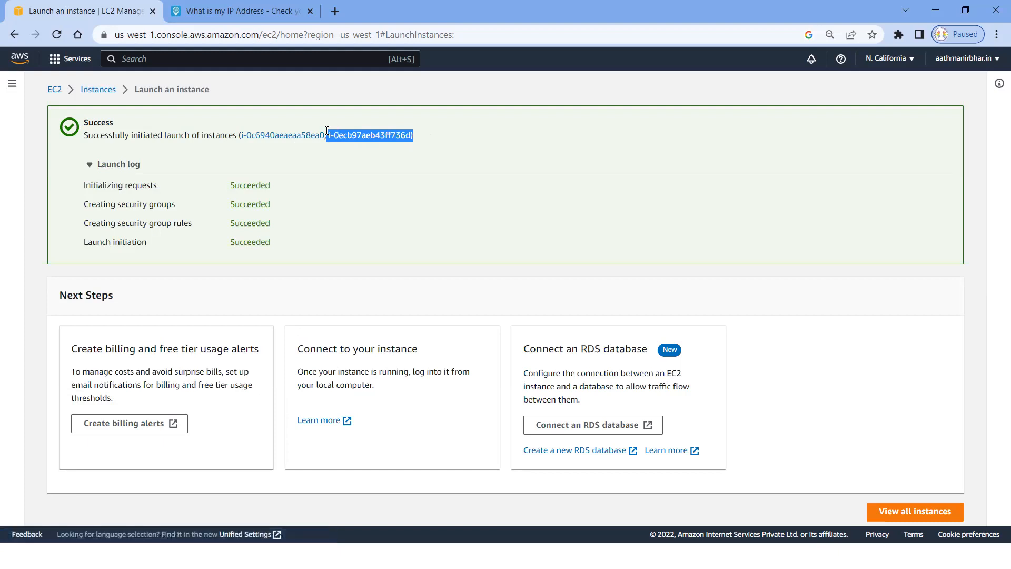
click(382, 167)
drag(424, 136, 239, 132)
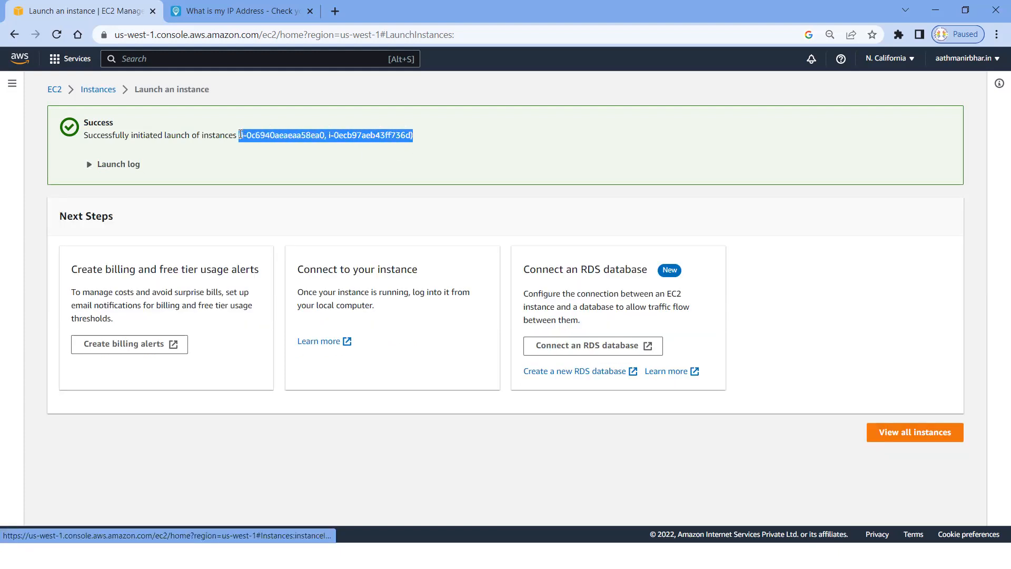
click(294, 147)
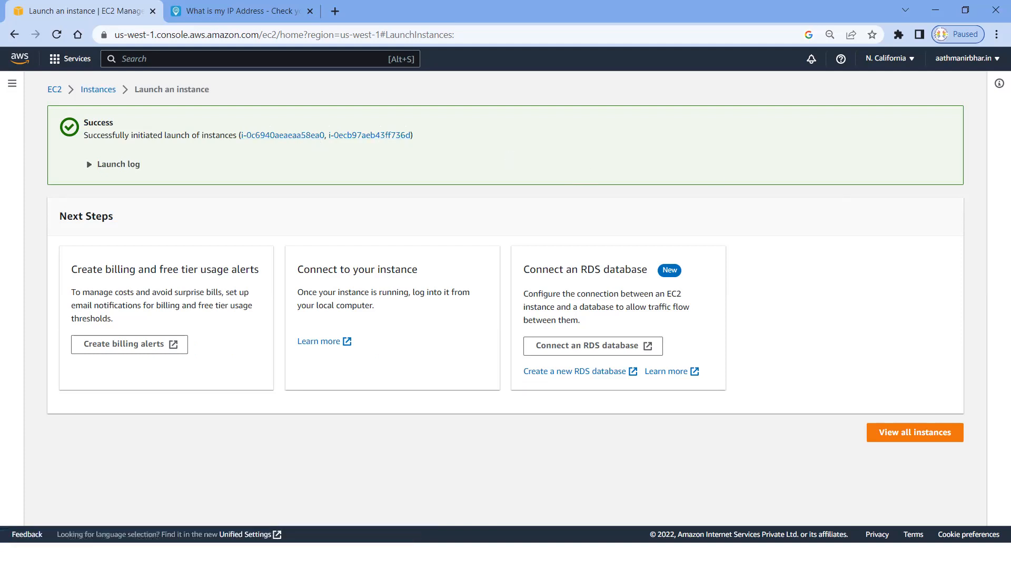
- Show all instances, select the first one, and widen the Name column to fit the full instance names
click(906, 439)
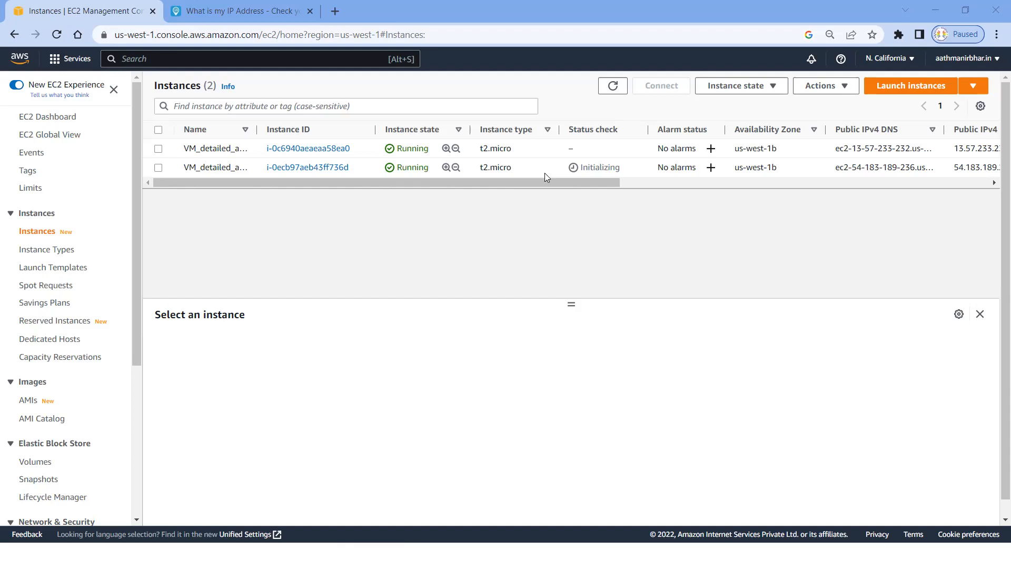
click(158, 149)
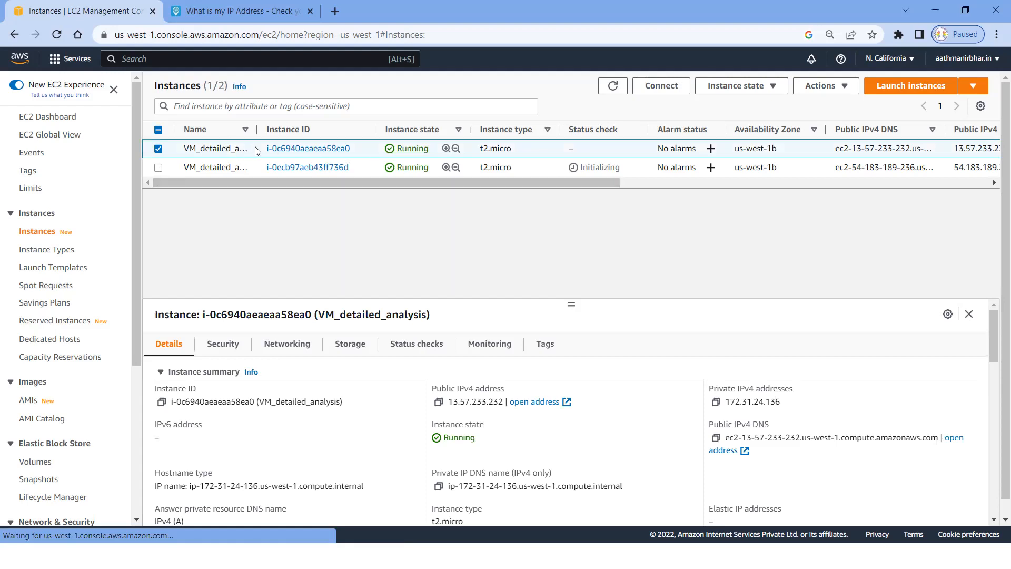
drag(258, 130, 293, 130)
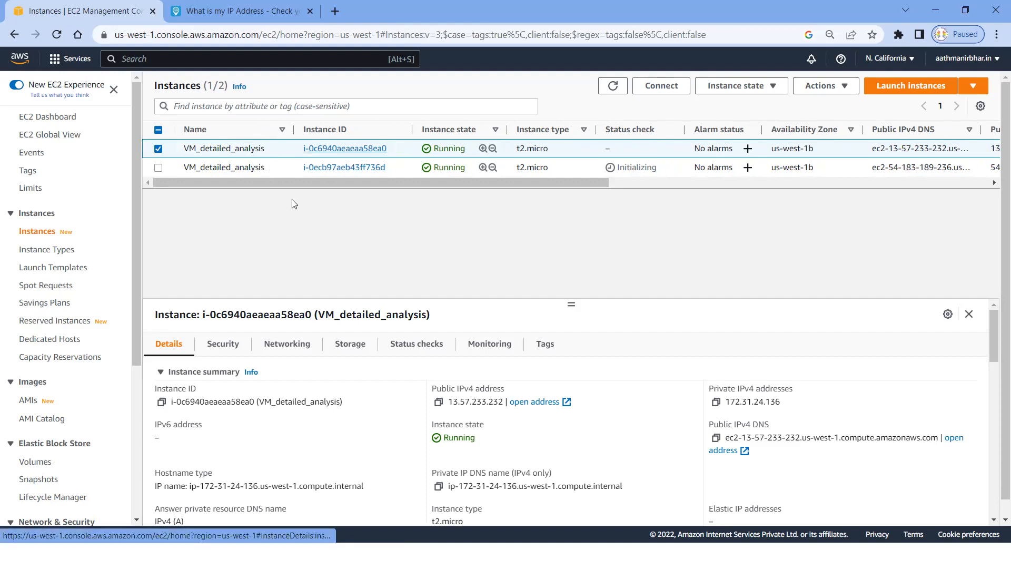
- Rename the first instance to VM1_detailed_analysis
click(273, 151)
double_click(361, 172)
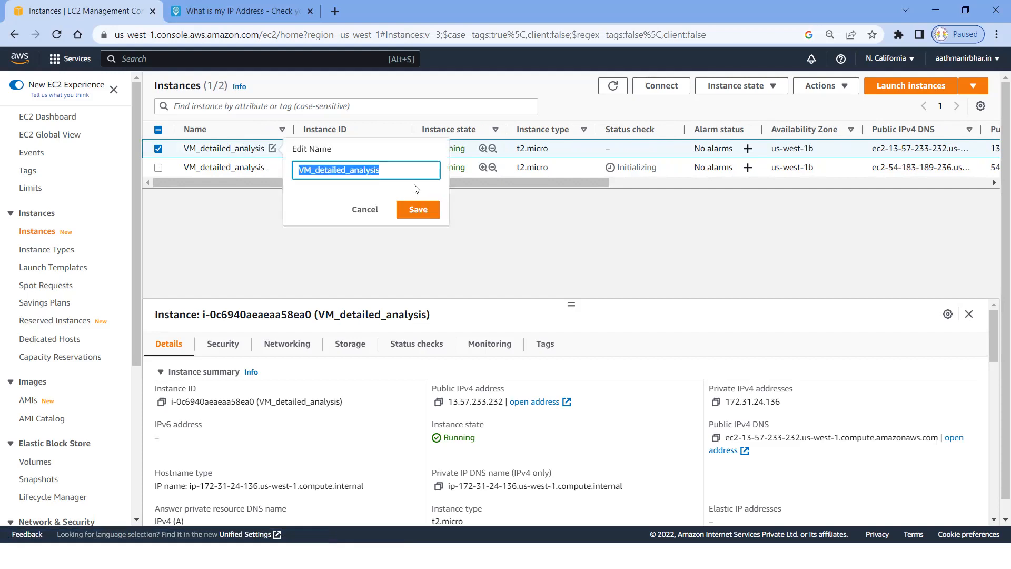
key(Home)
text(1)
click(427, 208)
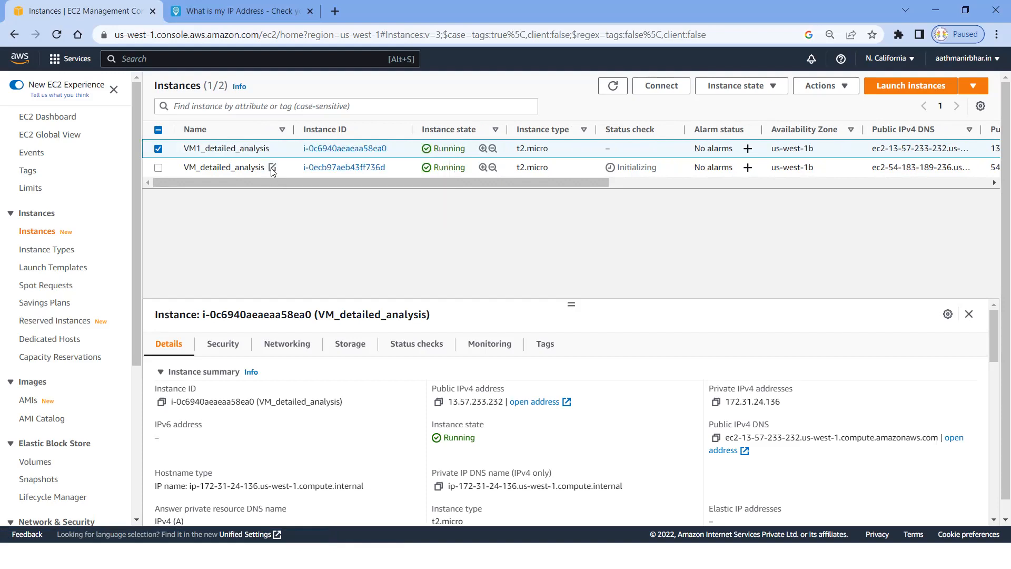
- Rename the second instance to VM2_detailed_analysis
click(273, 168)
double_click(347, 196)
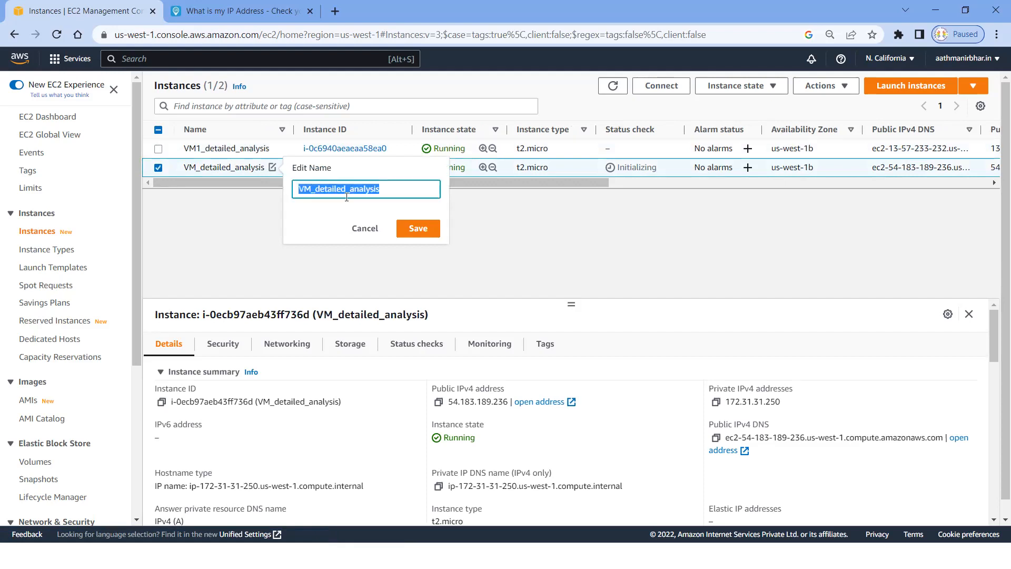
key(Home)
text(2)
click(417, 228)
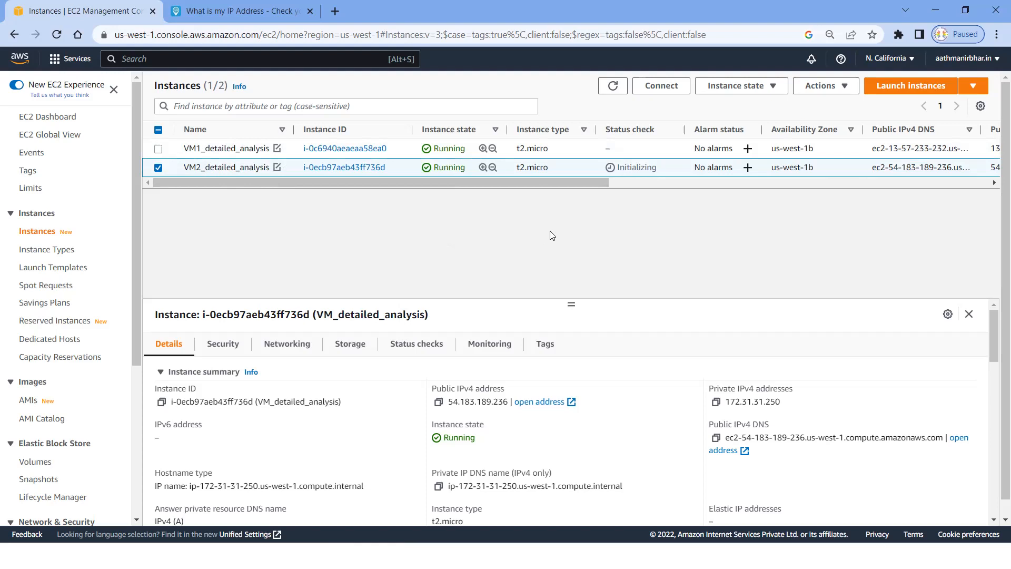
- Check the first instance's type, refresh the instance list for its status check, and check its availability zone
drag(552, 150, 518, 149)
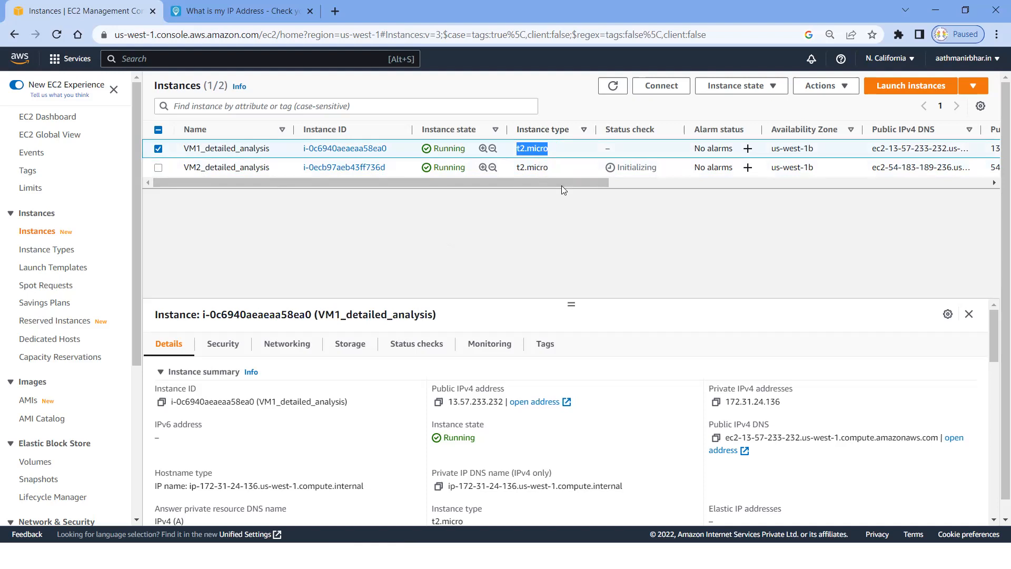
drag(569, 183, 584, 183)
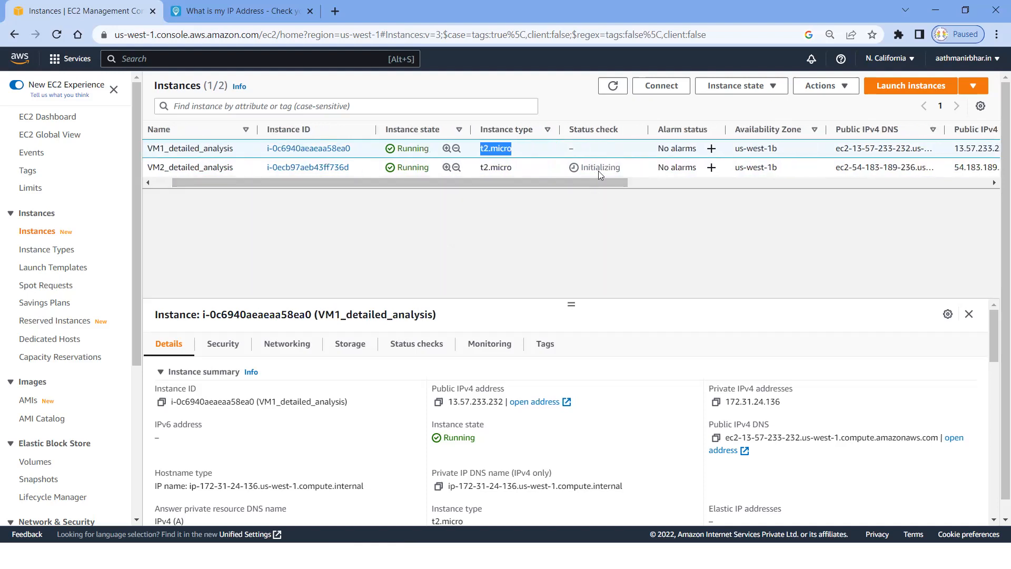
click(614, 89)
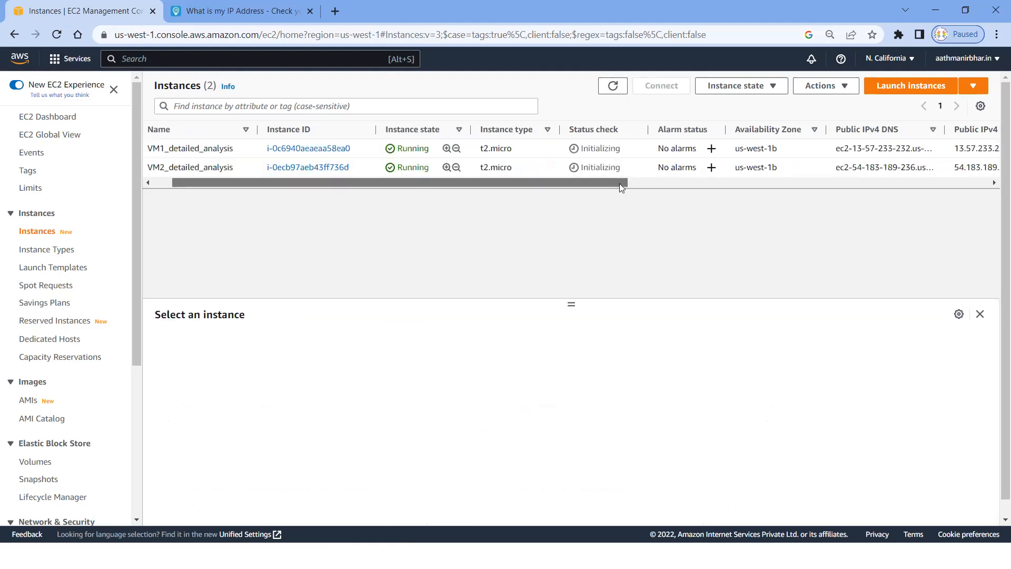
drag(620, 184, 686, 183)
drag(644, 148, 604, 148)
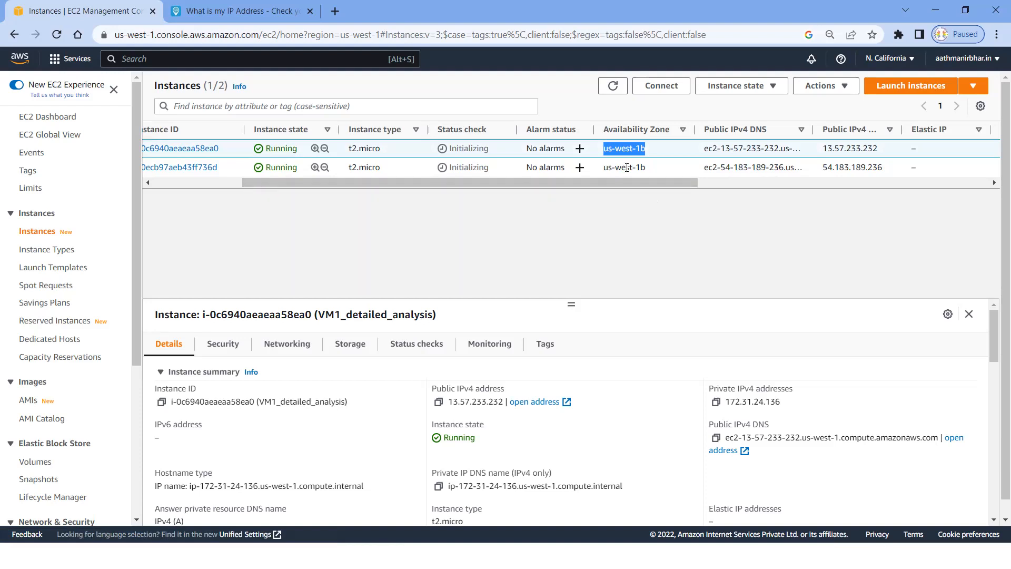
- Compare the public IPv4 addresses of VM1_detailed_analysis and VM2_detailed_analysis in the instance list
drag(881, 148, 820, 149)
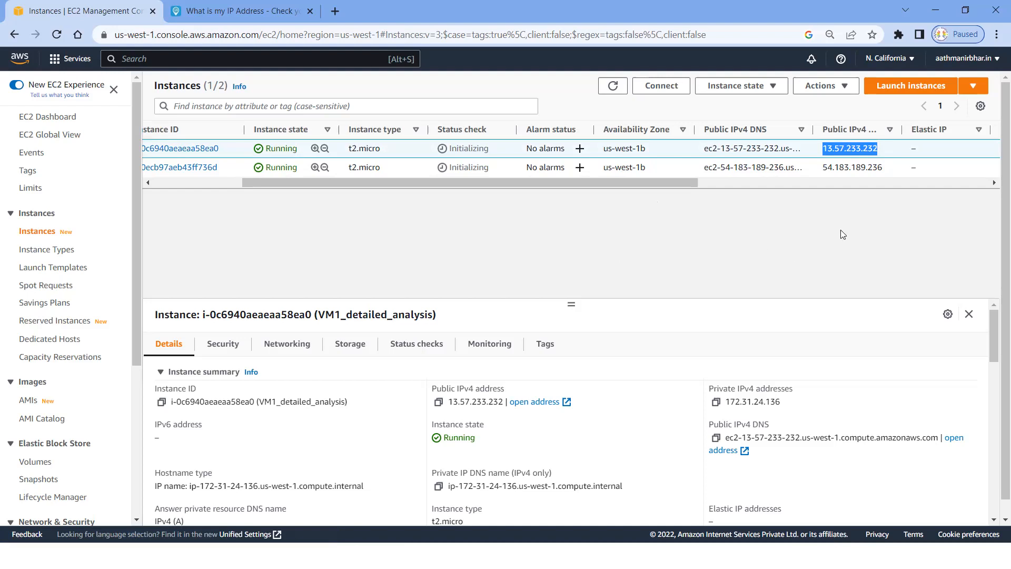
click(886, 170)
drag(887, 167, 822, 168)
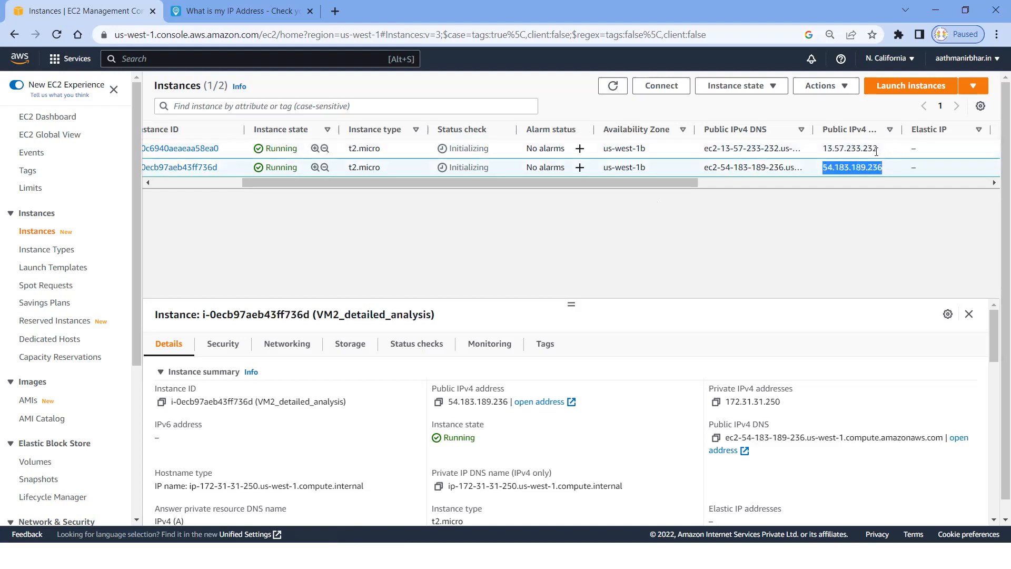
click(835, 206)
drag(880, 149, 821, 154)
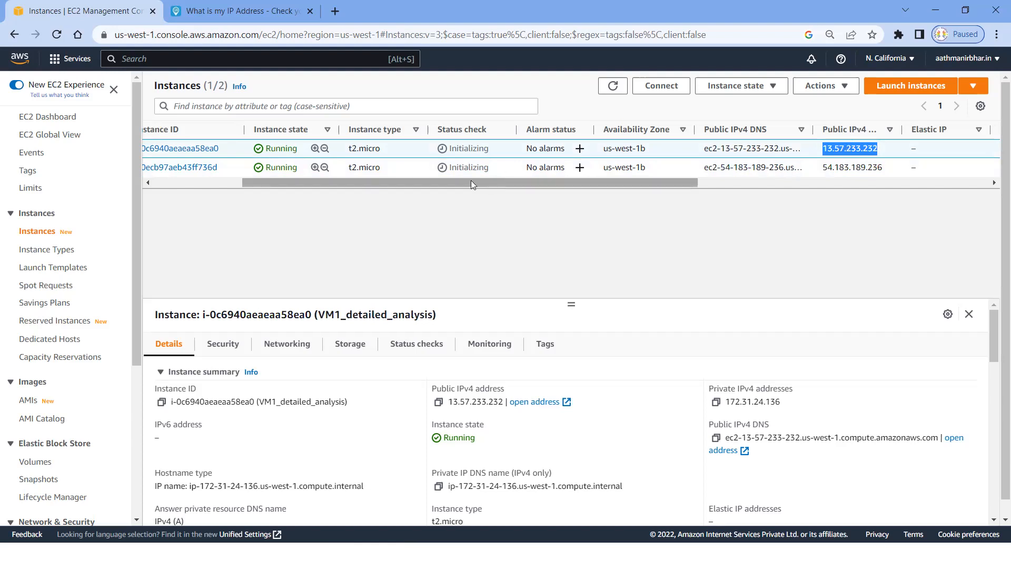
drag(470, 180, 379, 180)
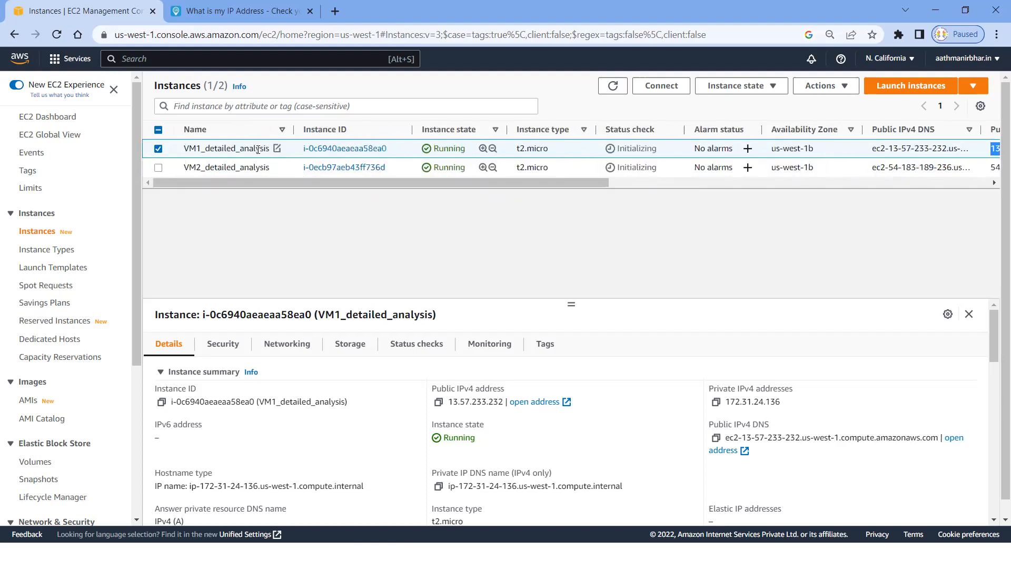
drag(298, 180, 525, 187)
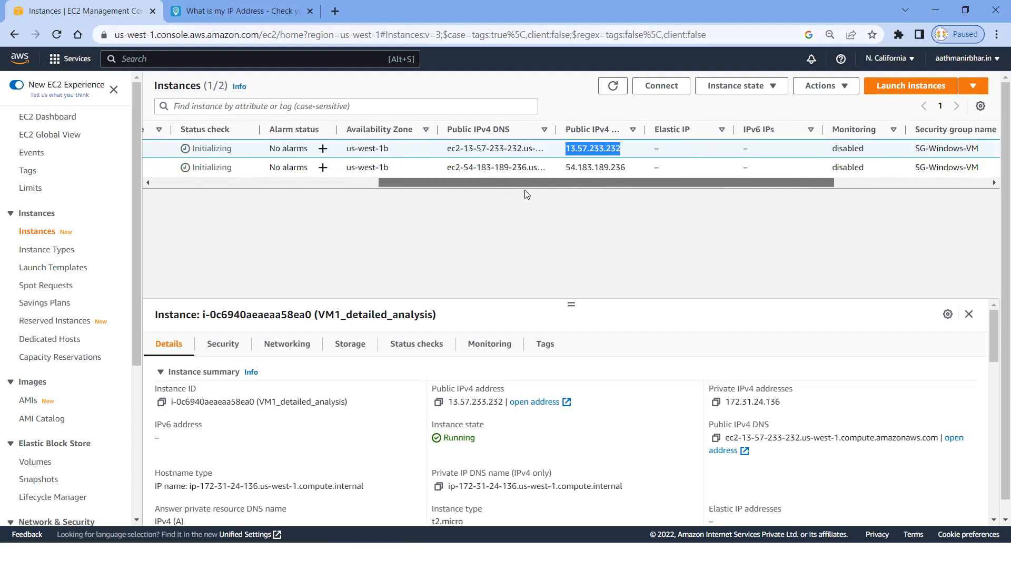
click(625, 151)
drag(625, 151, 564, 149)
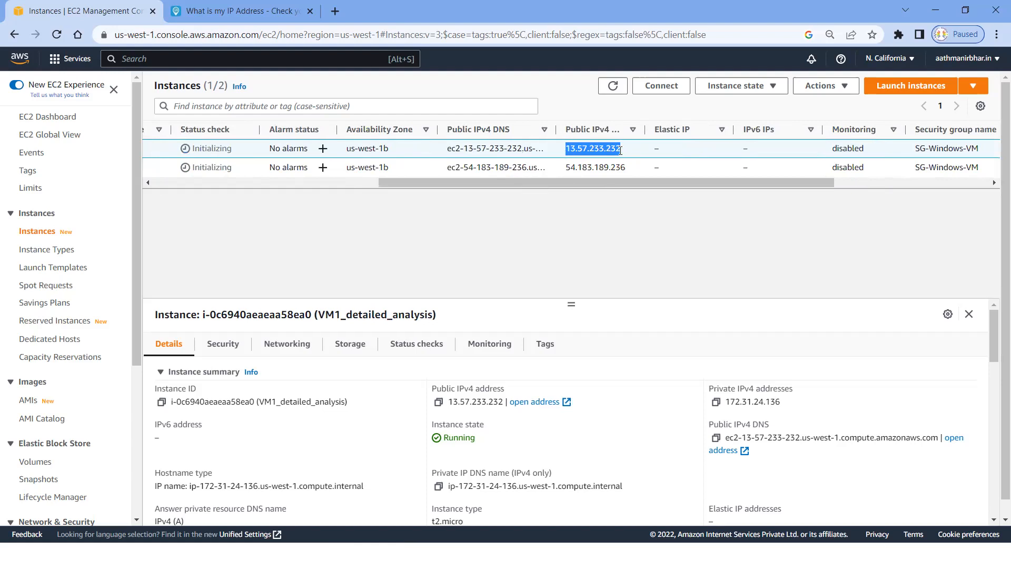
click(629, 166)
drag(629, 167, 560, 168)
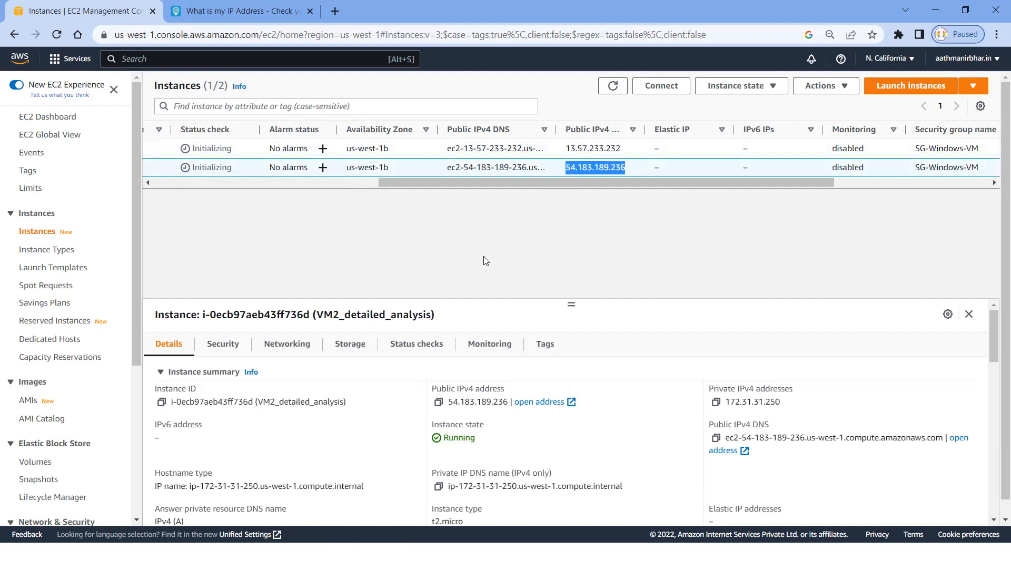
- Examine the private IPv4 address and public IPv4 DNS name in the details of VM2_detailed_analysis
drag(451, 185, 175, 182)
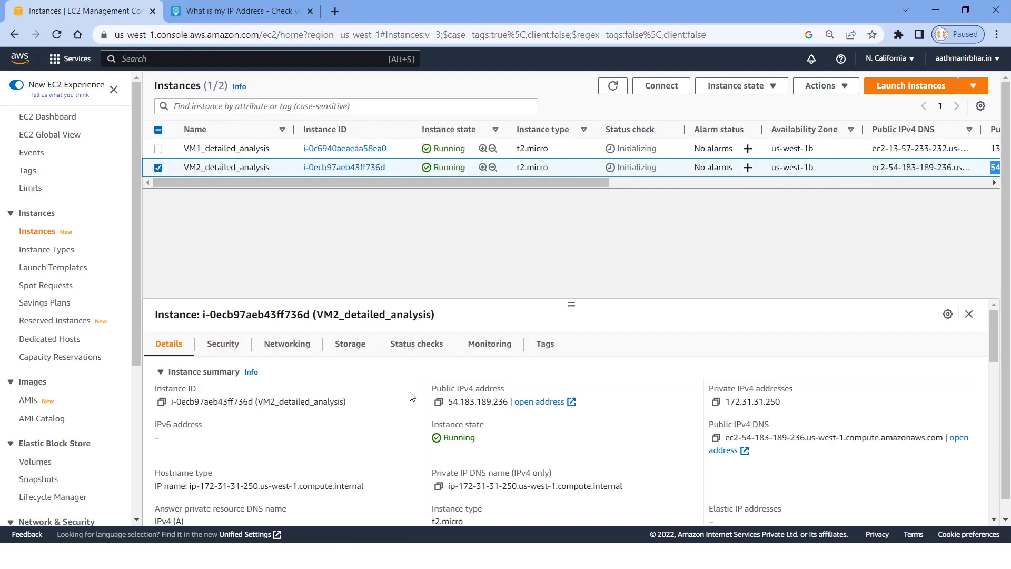
scroll(358, 374, down, 1)
scroll(174, 358, up, 1)
drag(782, 402, 717, 407)
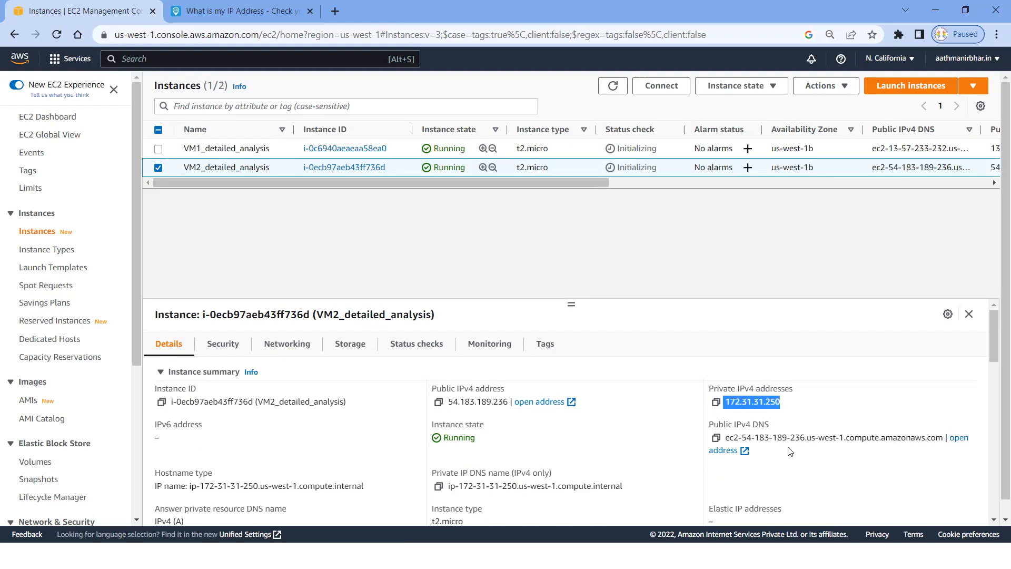
drag(943, 438, 724, 442)
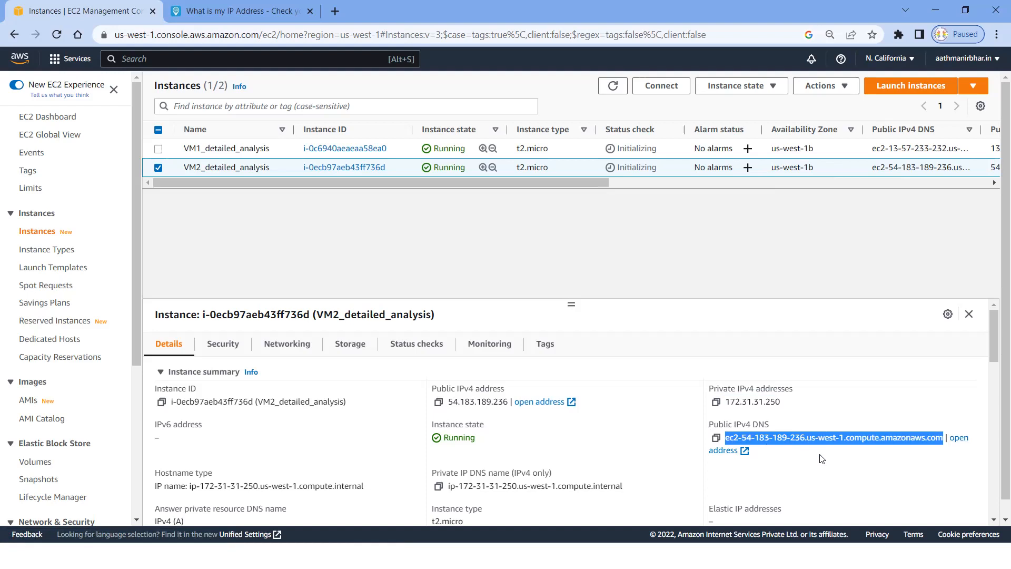
click(793, 464)
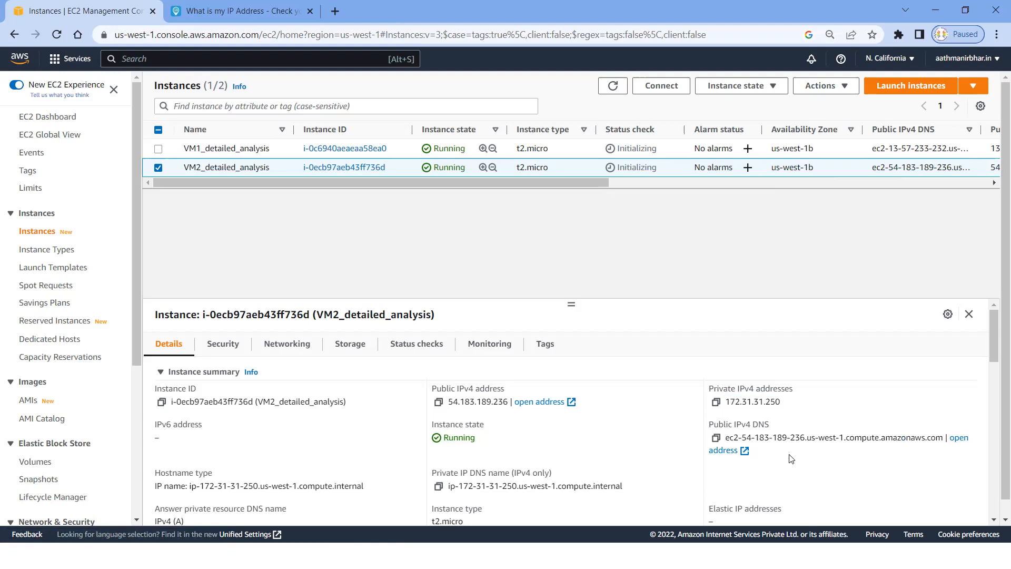
drag(725, 438, 942, 438)
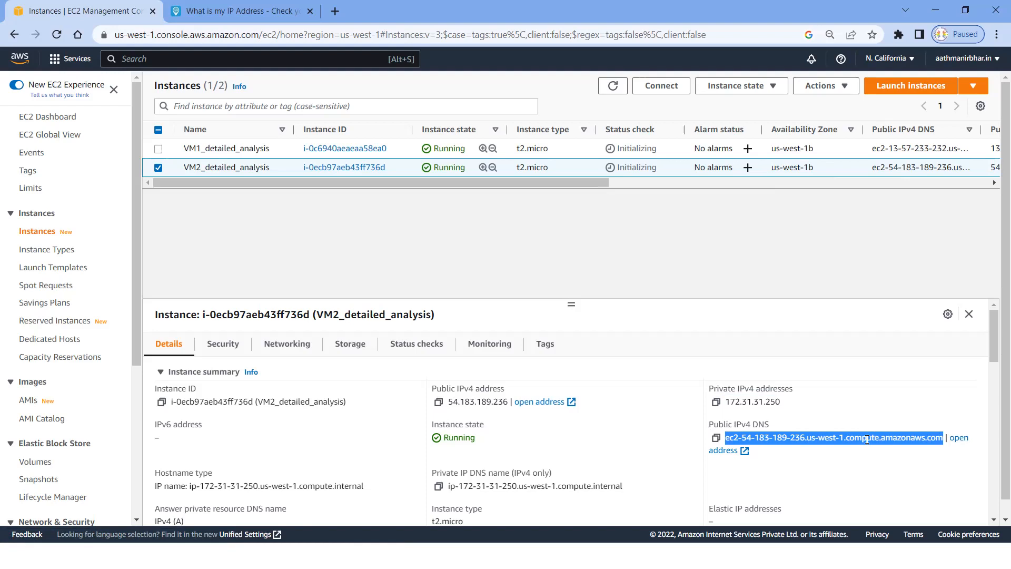
click(594, 255)
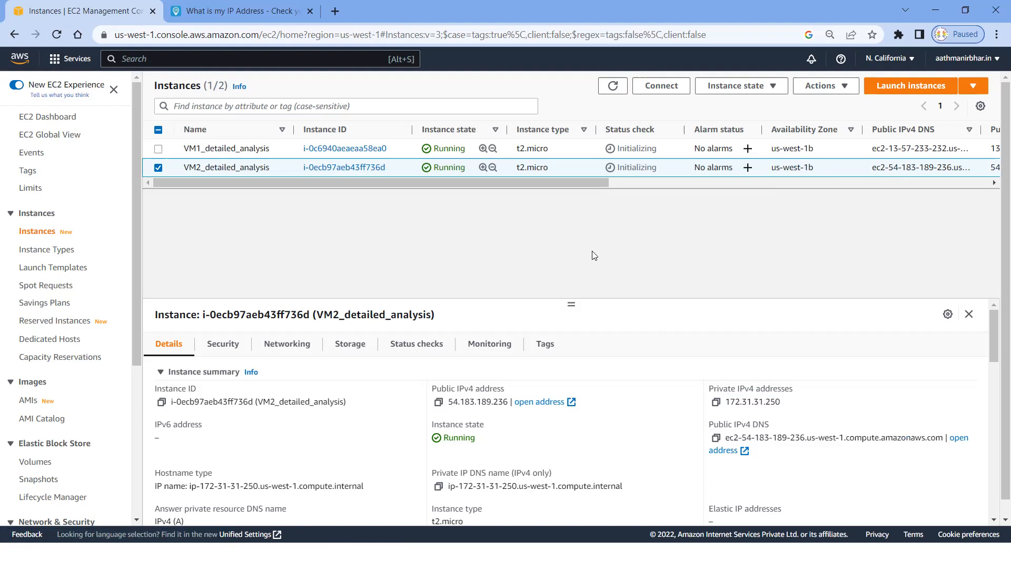
- Refresh the instance list and widen the Status check column
click(614, 87)
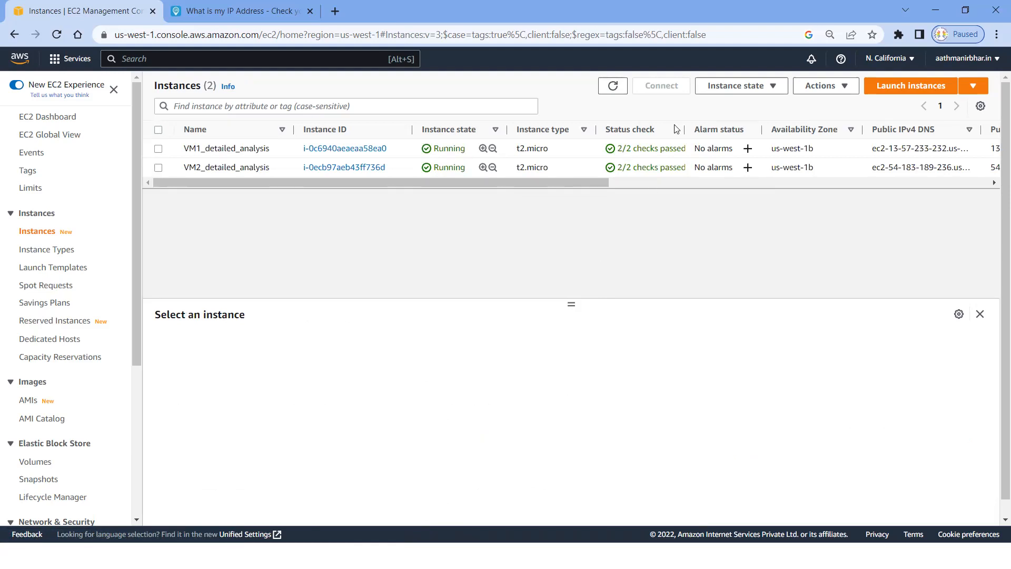
drag(688, 127, 500, 215)
click(420, 227)
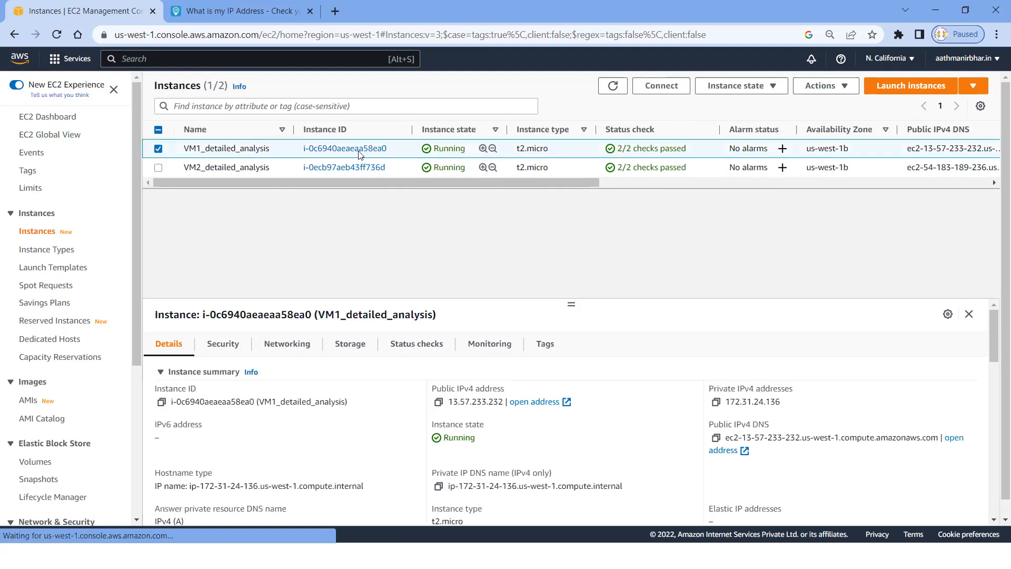
- Open the RDP client connection options for VM1_detailed_analysis
click(659, 87)
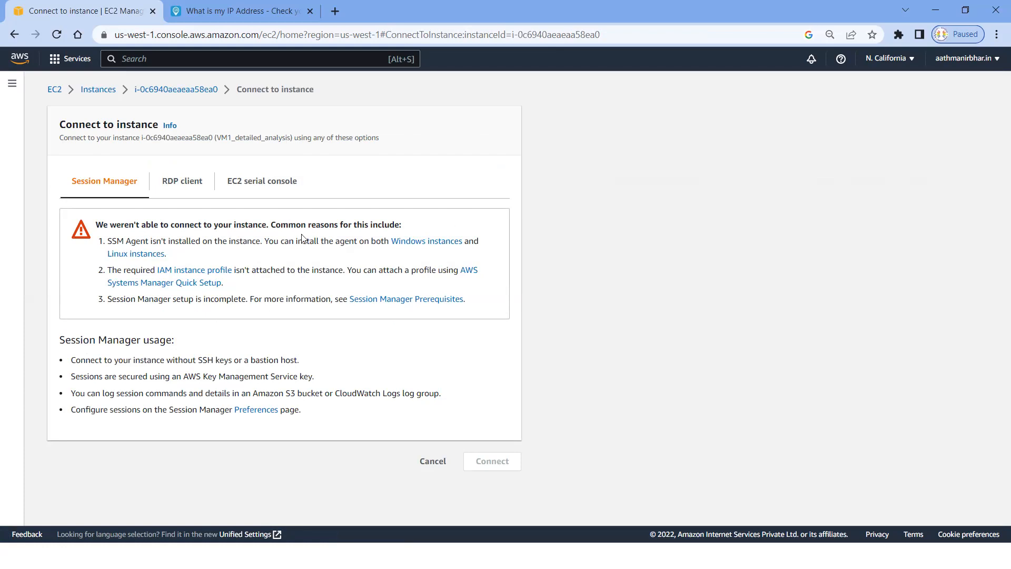
click(170, 186)
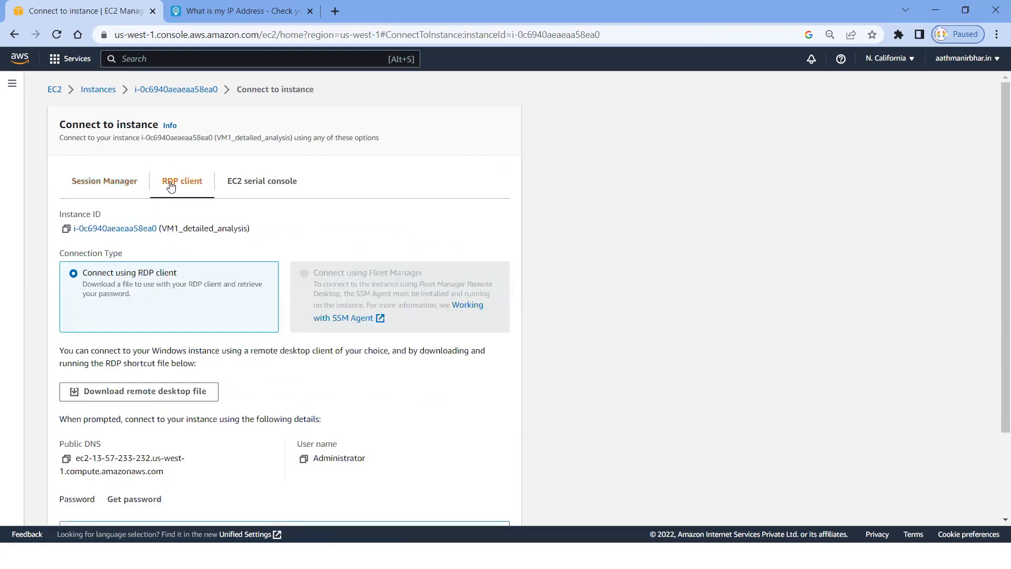
scroll(250, 243, down, 1)
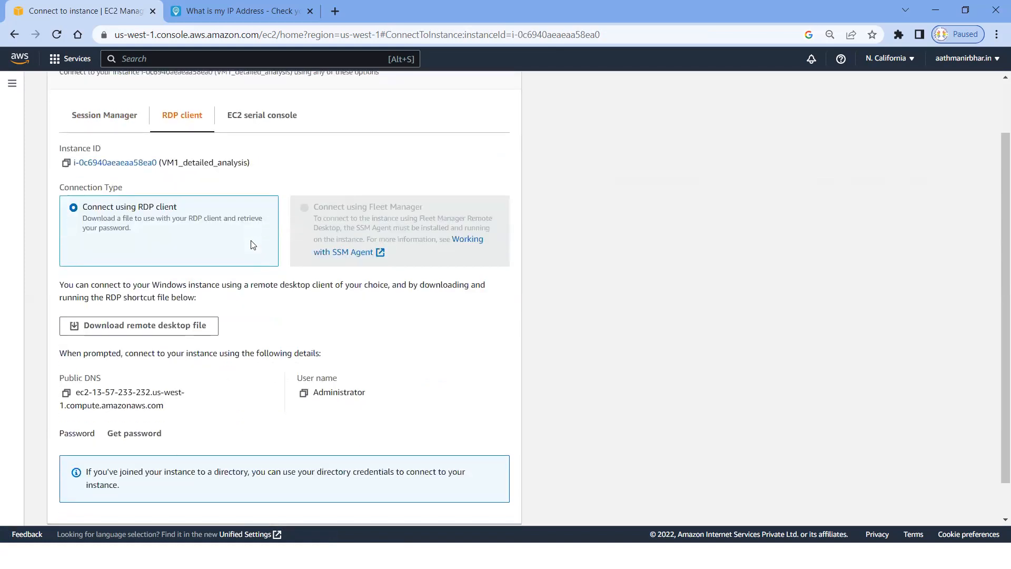
- Decrypt the Windows administrator password of VM1_detailed_analysis using the private key file Windows_VM.pem, and copy the password
click(136, 436)
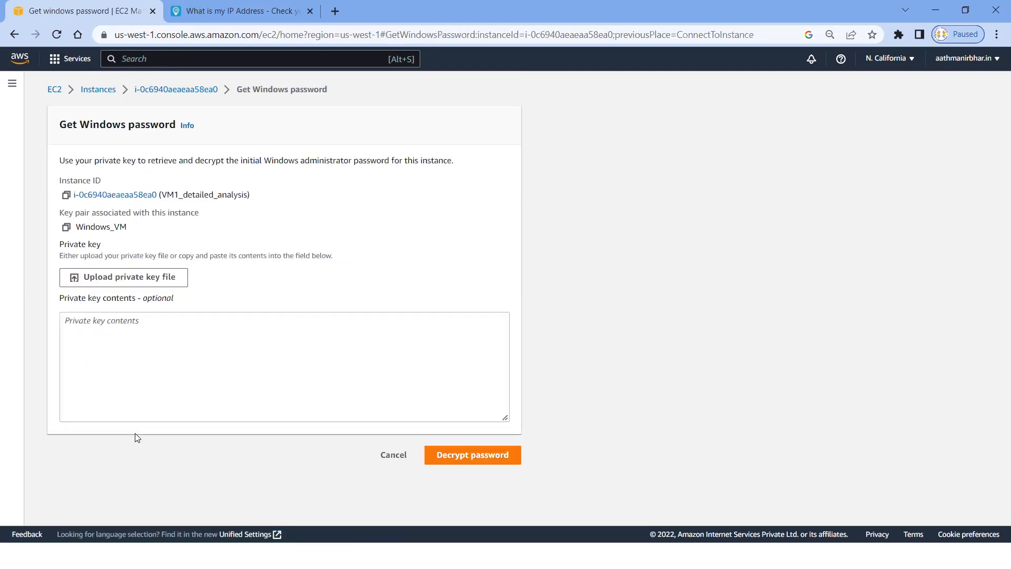
click(144, 279)
click(229, 124)
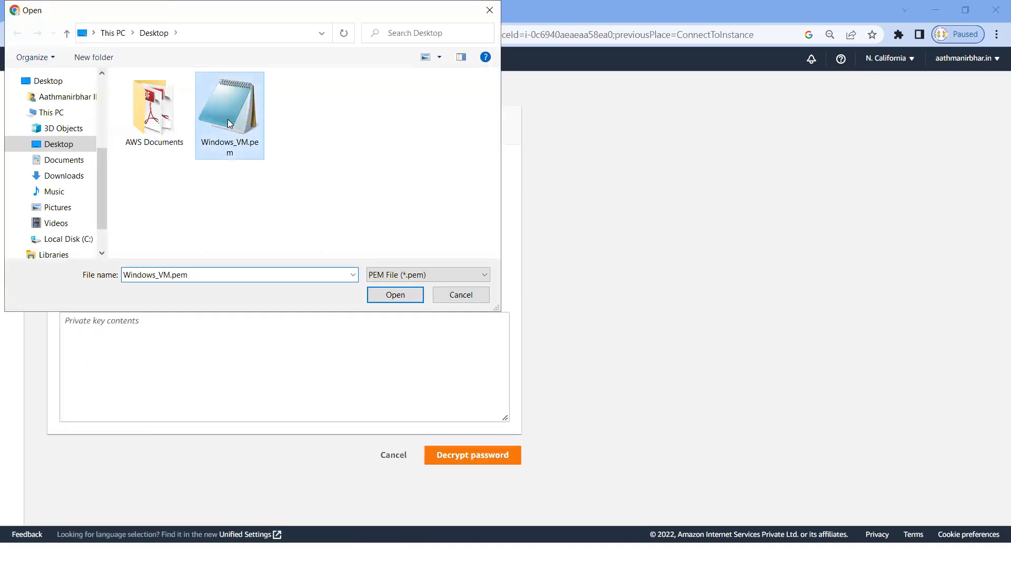
click(390, 296)
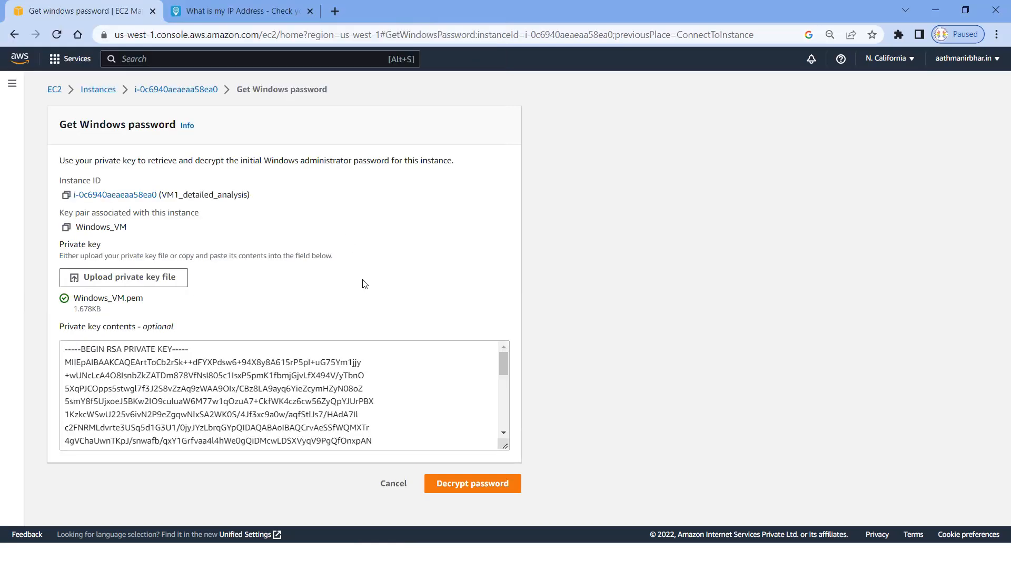
click(471, 488)
scroll(233, 447, down, 1)
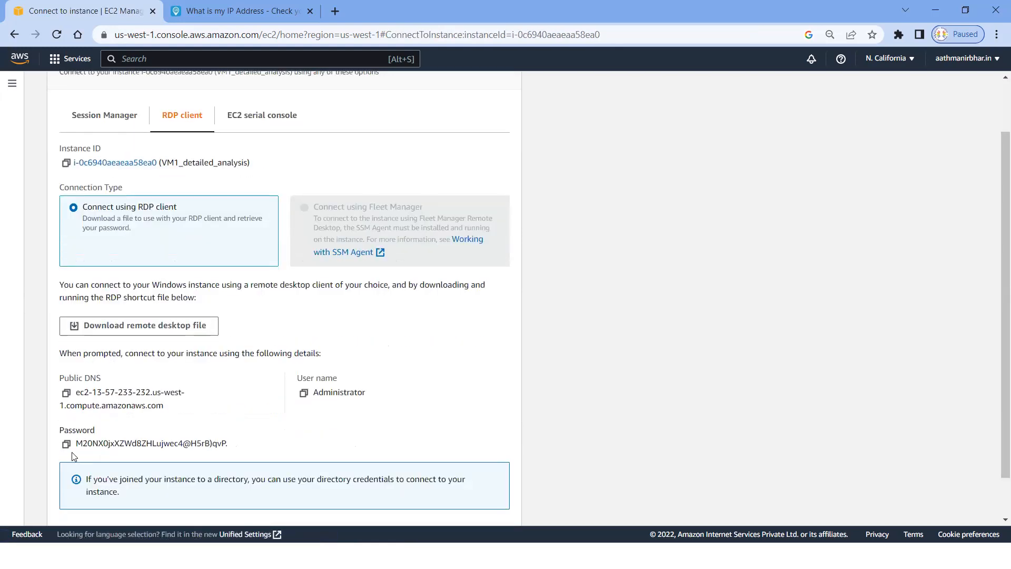
click(66, 445)
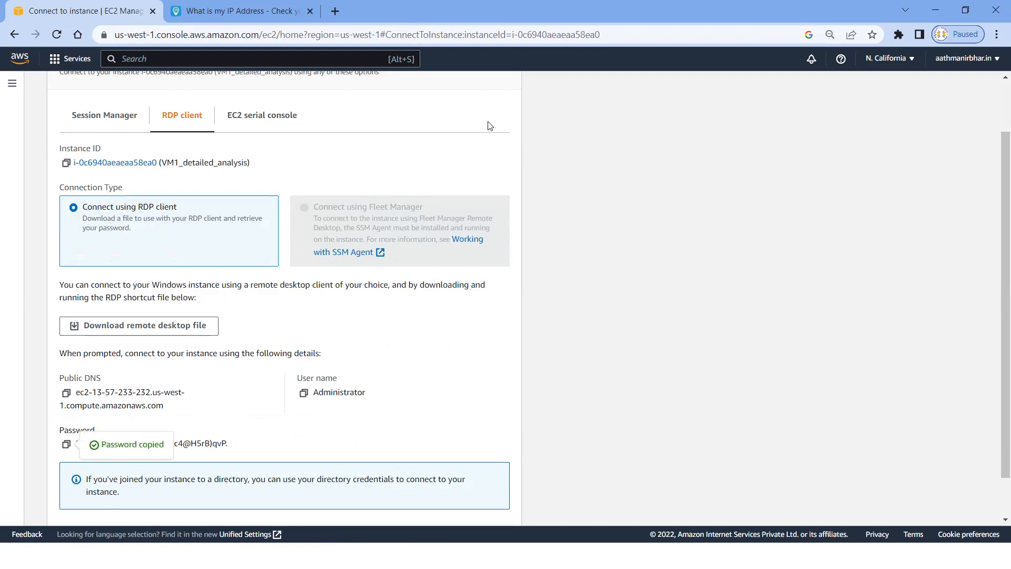
click(600, 367)
scroll(409, 337, up, 2)
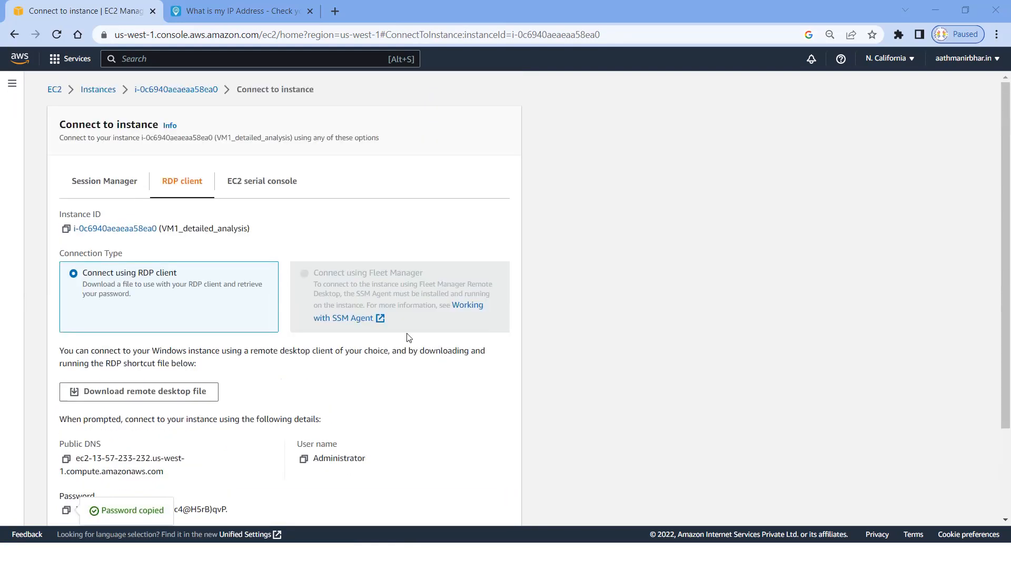
- Return to the instance list and copy the public IPv4 address of VM1_detailed_analysis
click(93, 91)
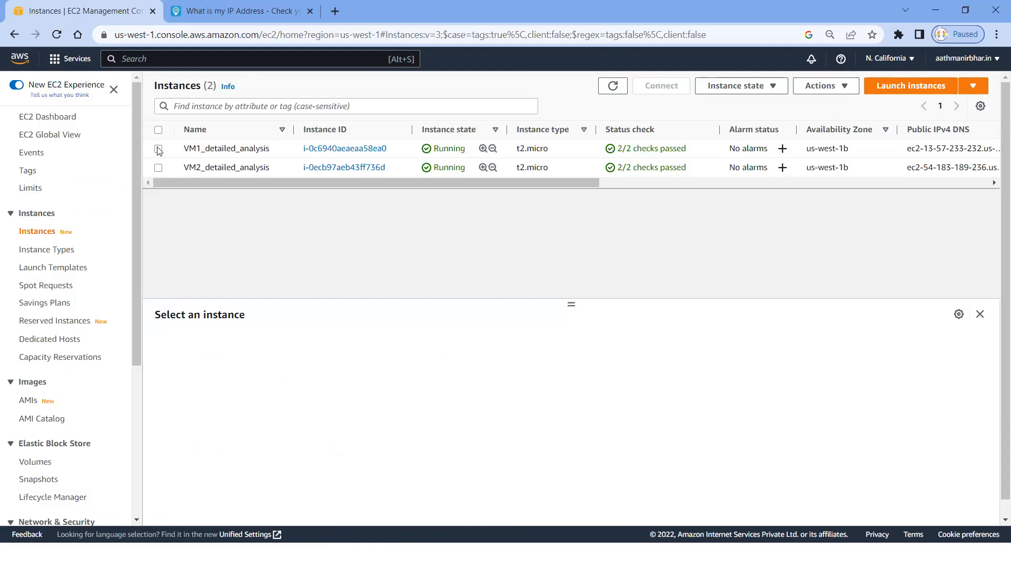
click(158, 148)
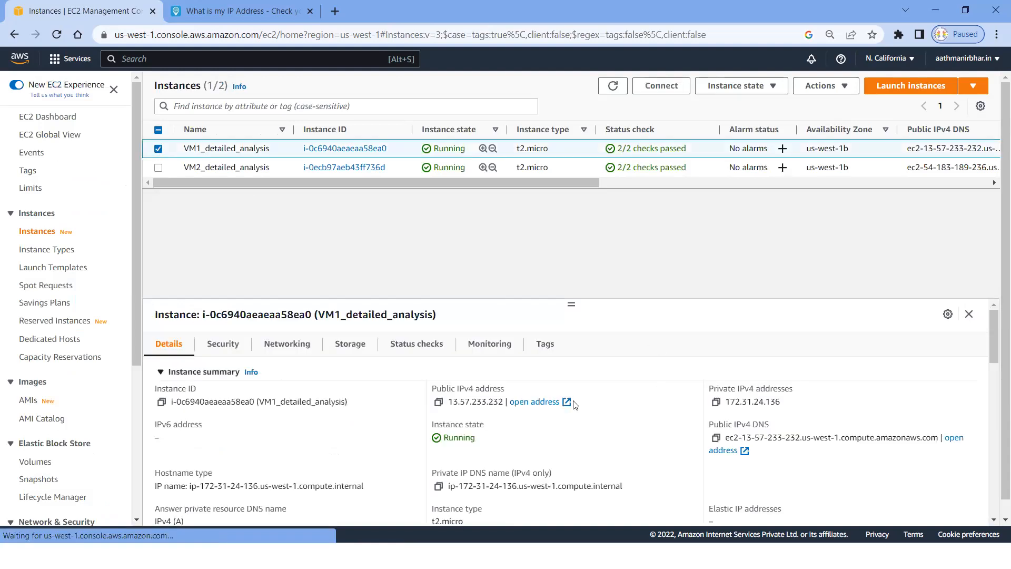
click(438, 403)
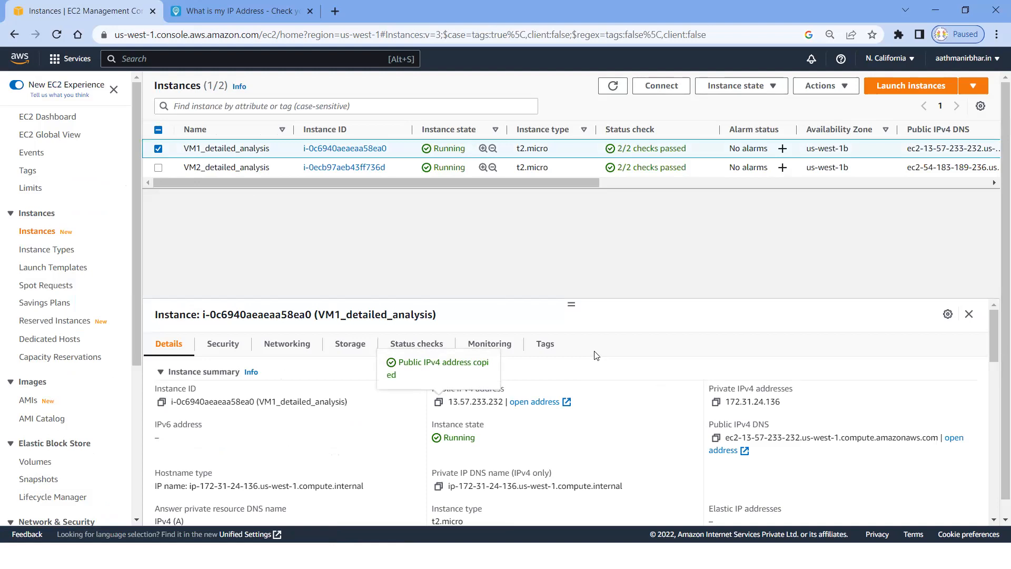
- Switch to Remote Desktop Connection and start a connection to the computer 13.57.233.232
key(super)
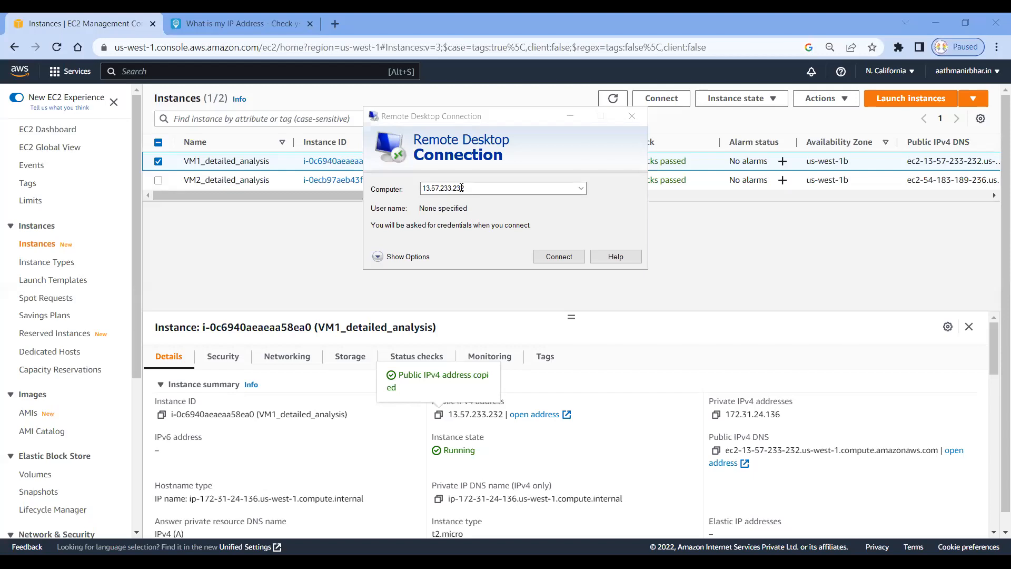
click(461, 188)
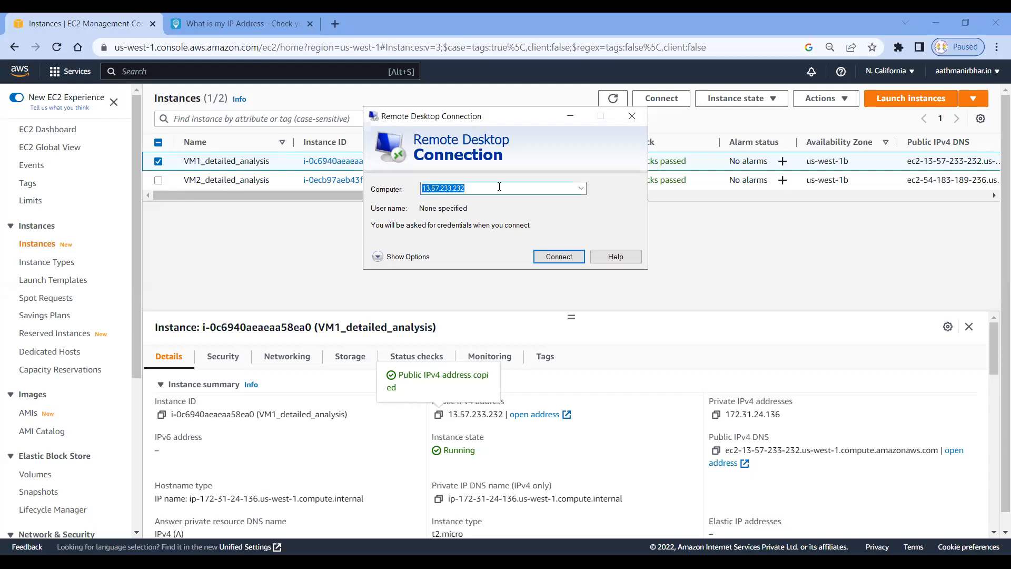
double_click(449, 414)
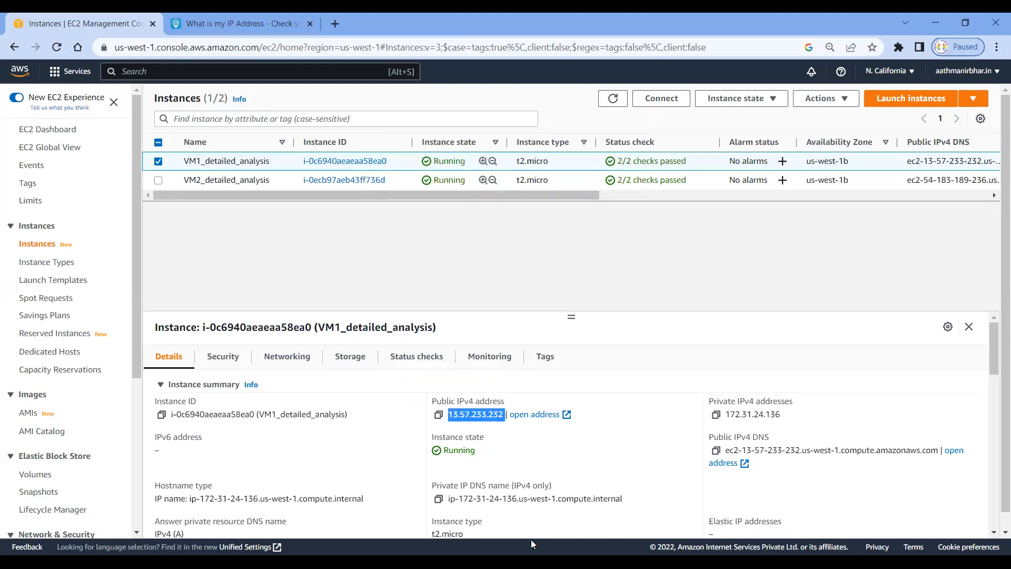
key(alt+Tab)
click(481, 188)
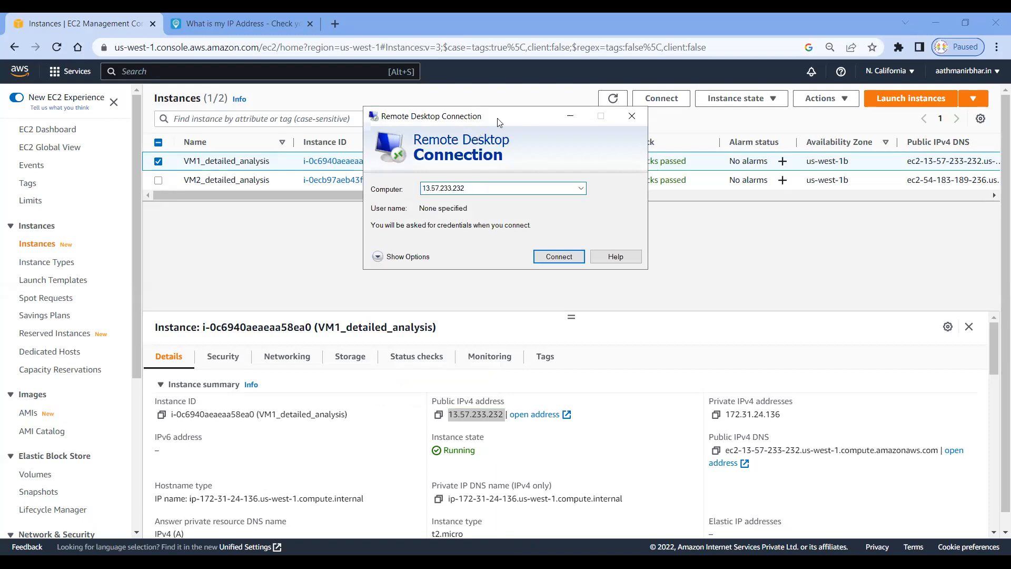
drag(498, 121, 497, 134)
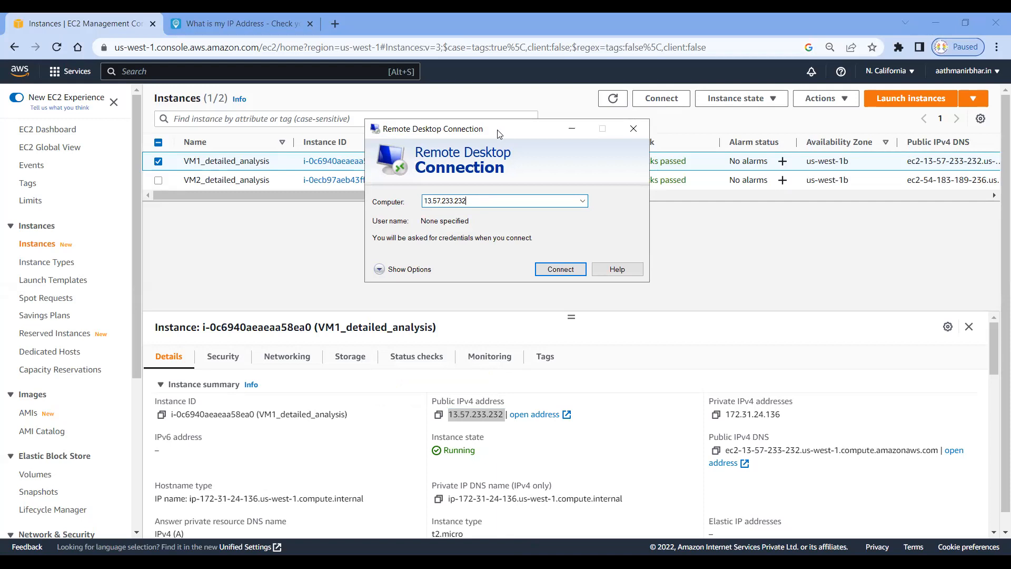
click(559, 272)
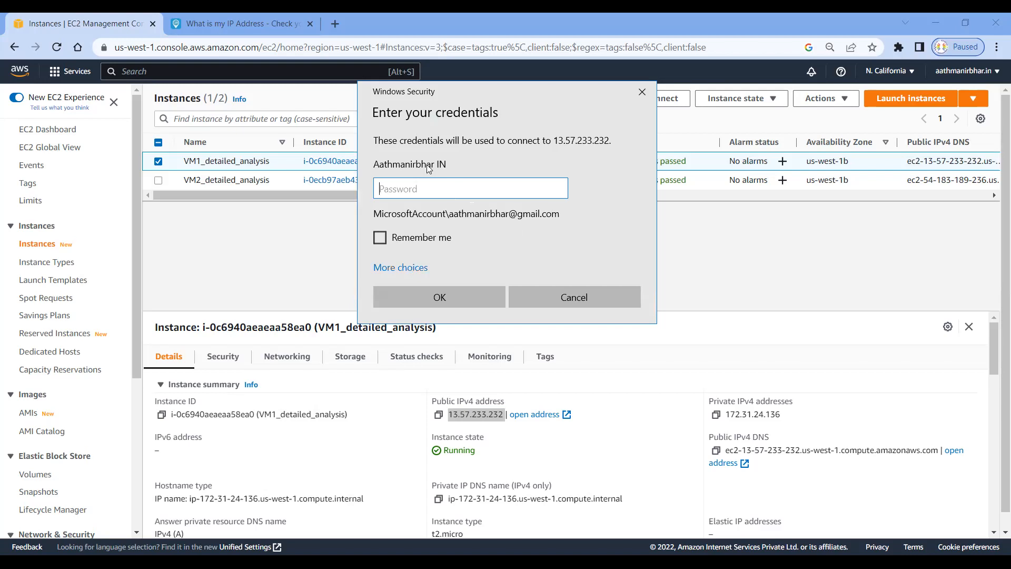
- Try to sign in to the instance with a different account, using the user name administrator and the account password
click(420, 273)
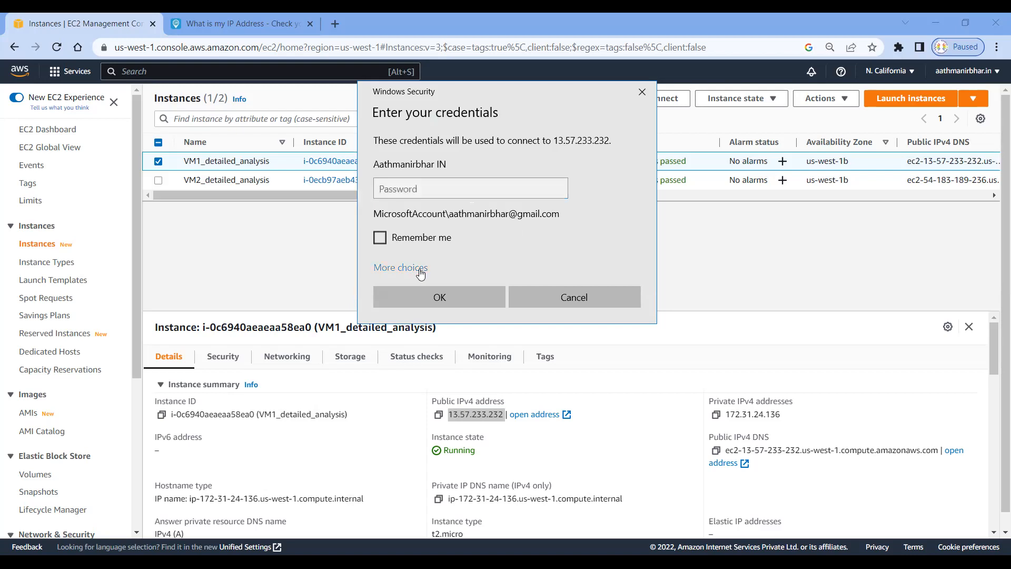
click(432, 334)
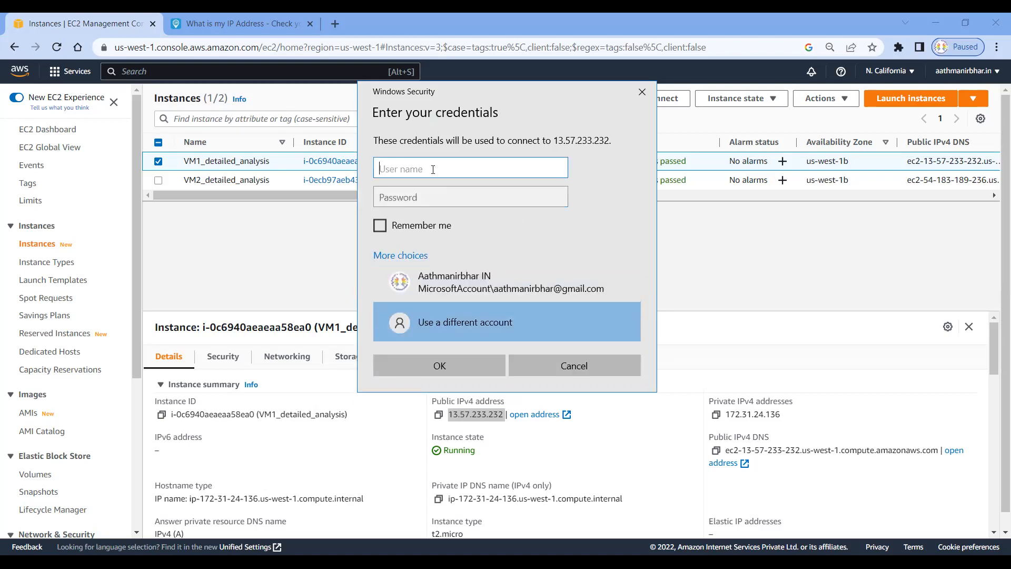
text(administrator)
key(Tab)
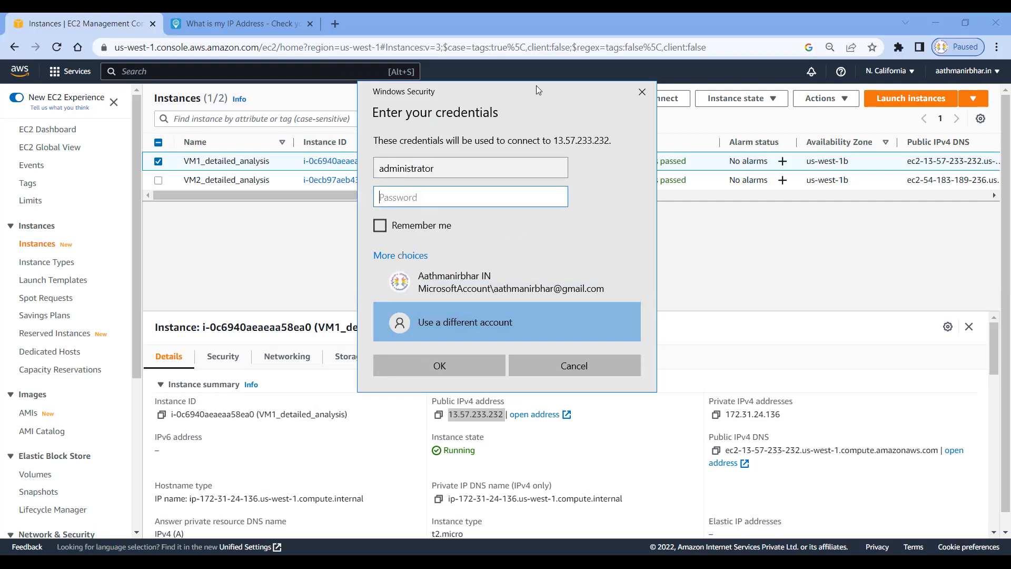
key(alt+Tab)
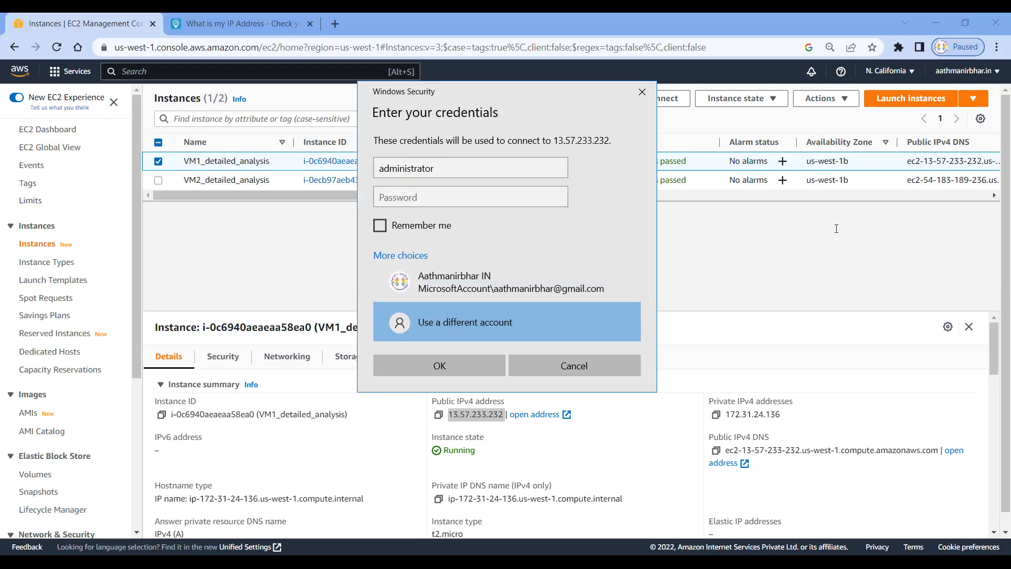
click(469, 197)
key(ctrl+v)
click(450, 367)
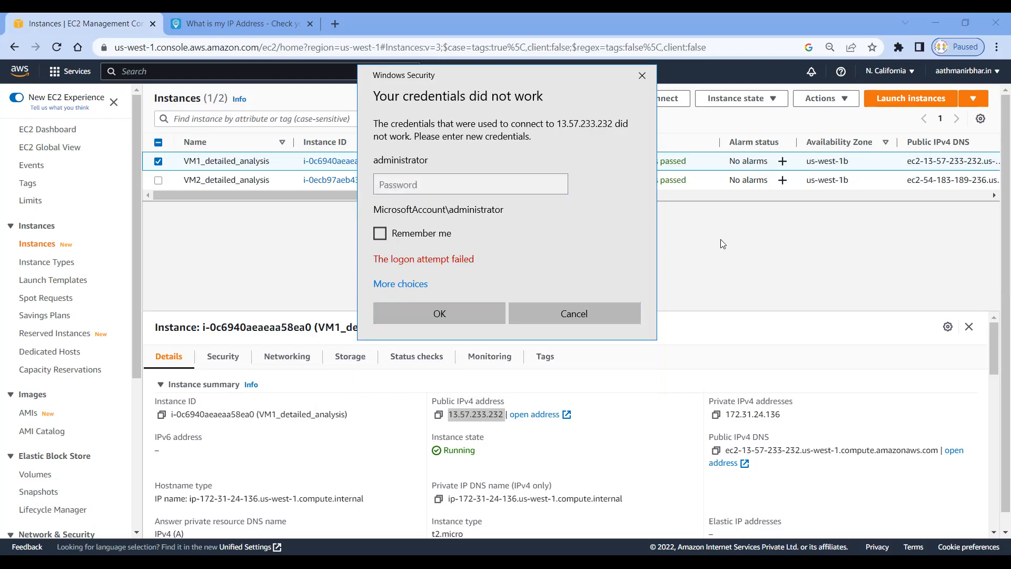
- Re-enter the administrator account password and accept connecting to the instance despite the certificate errors
click(451, 183)
key(ctrl+v)
click(438, 314)
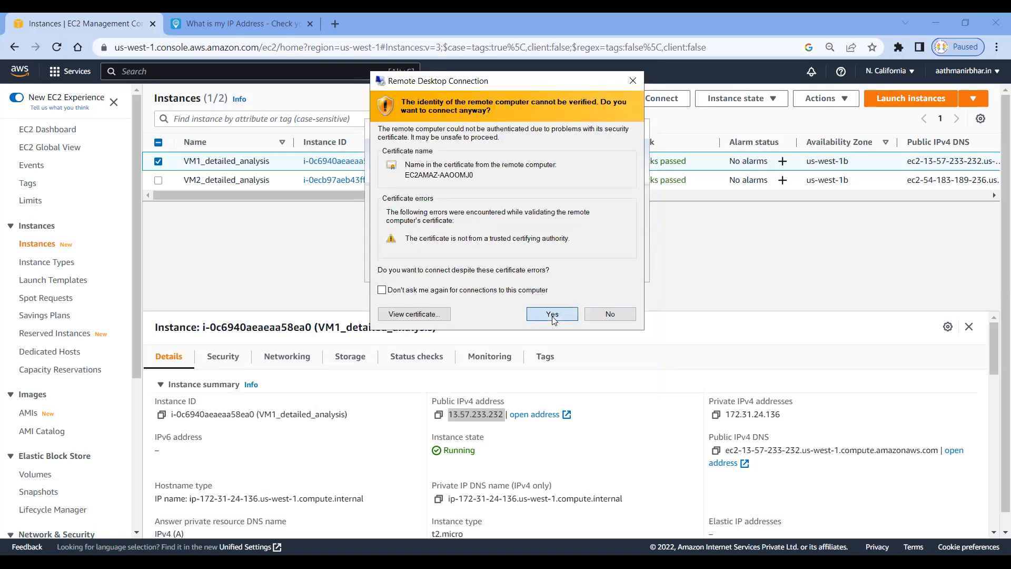
click(552, 314)
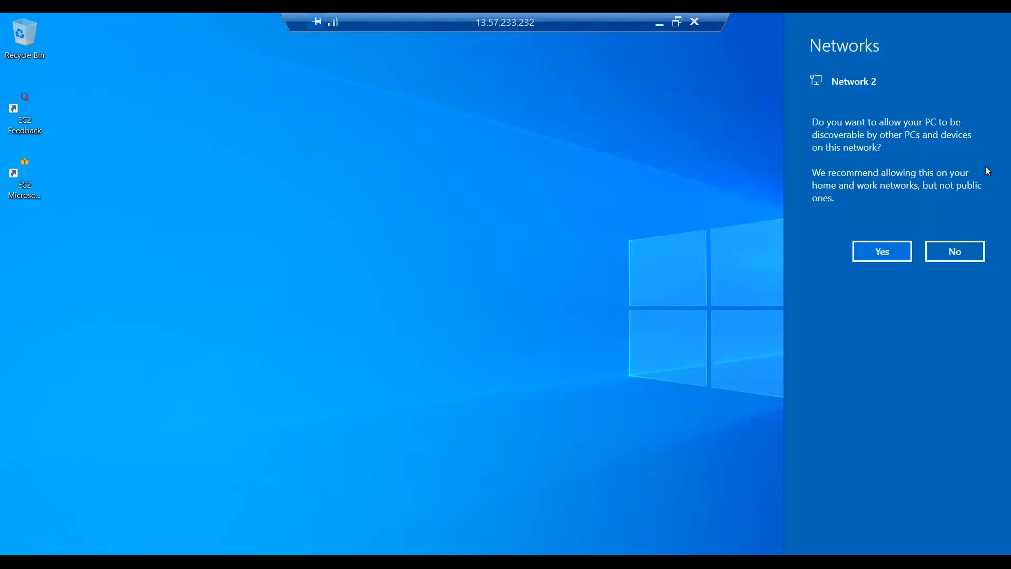
- Decline network discovery on the remote desktop and open Server Manager, closing the Windows Admin Center suggestion
click(965, 256)
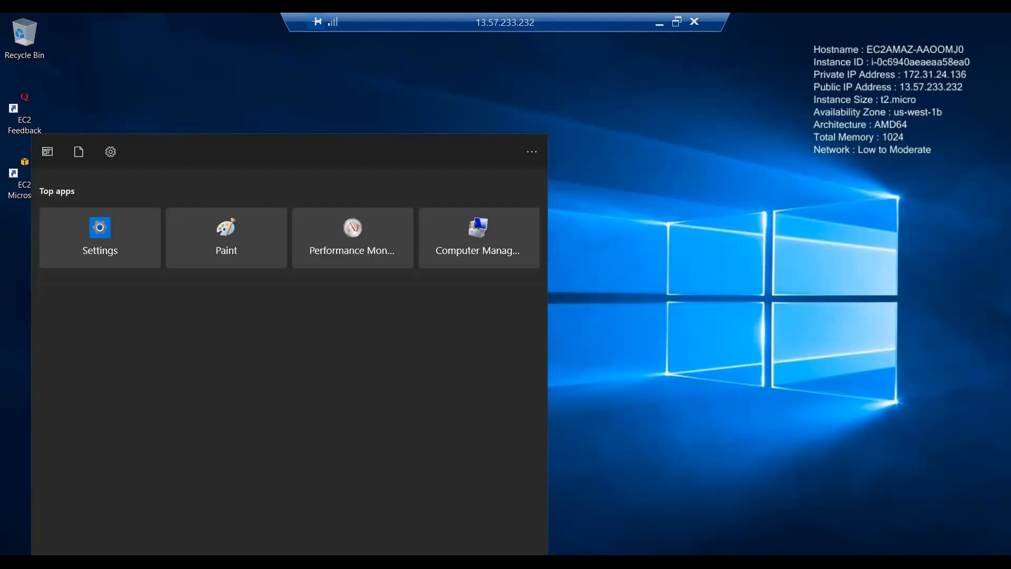
text(s)
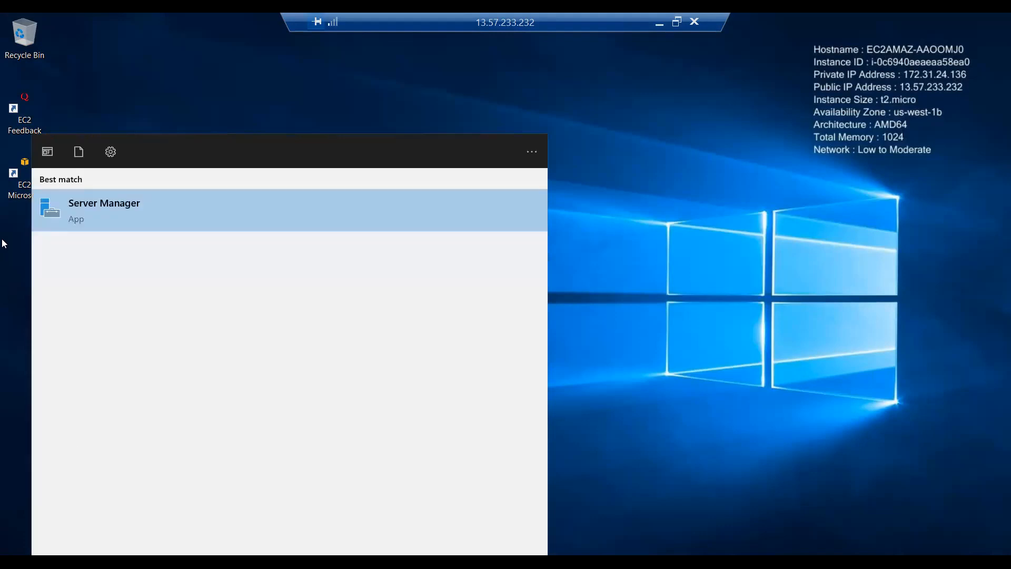
click(128, 206)
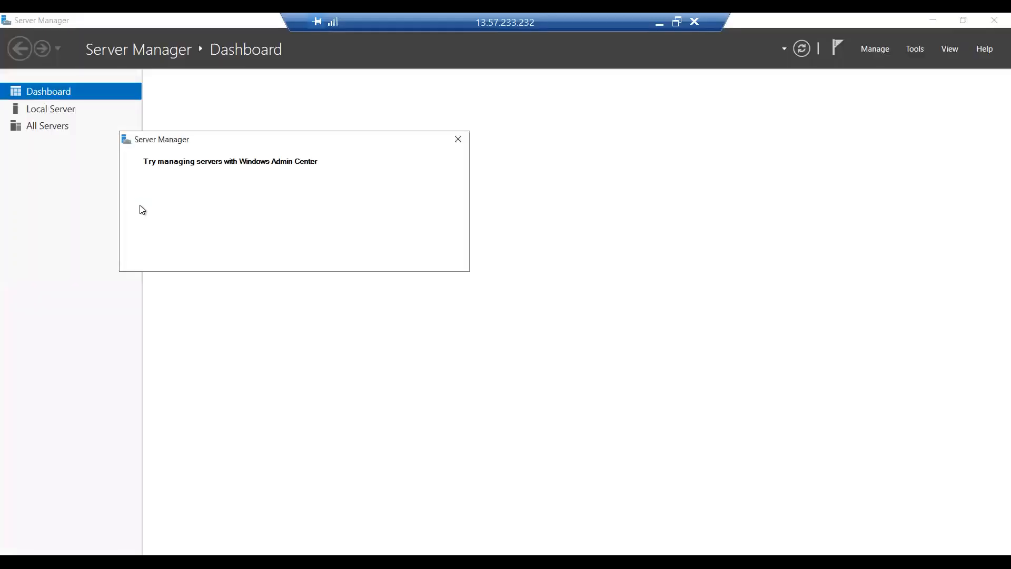
click(458, 139)
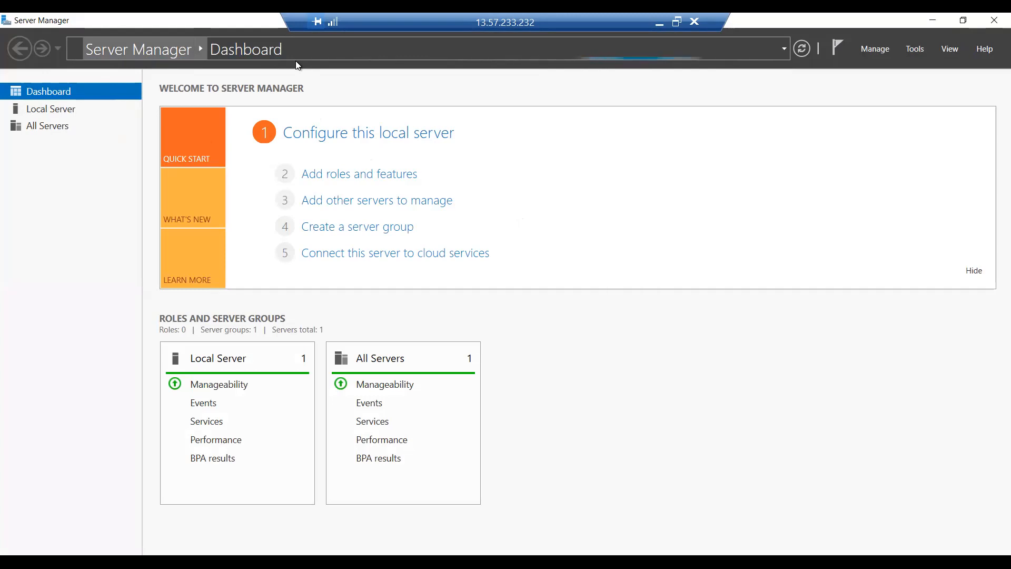
click(783, 49)
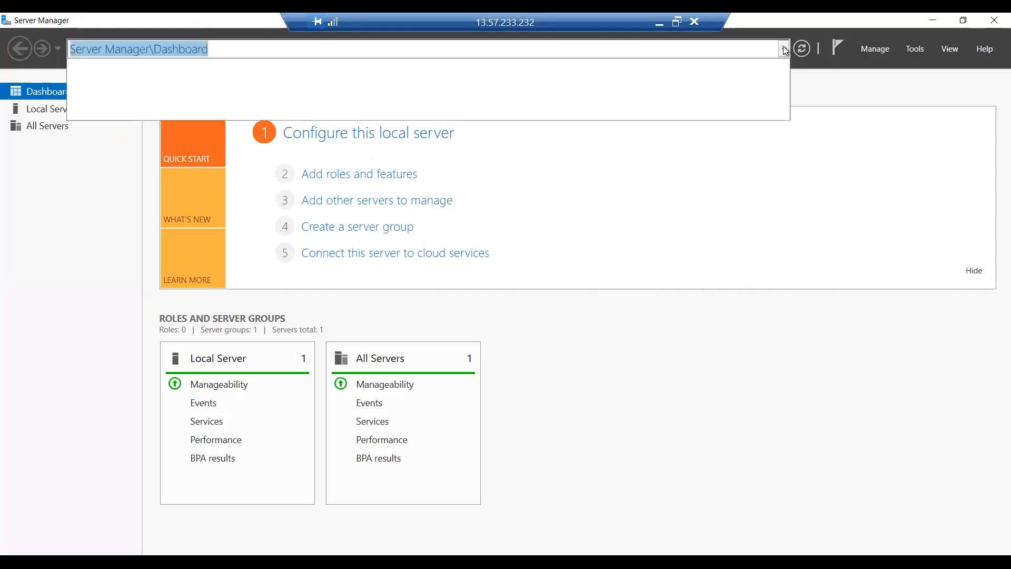